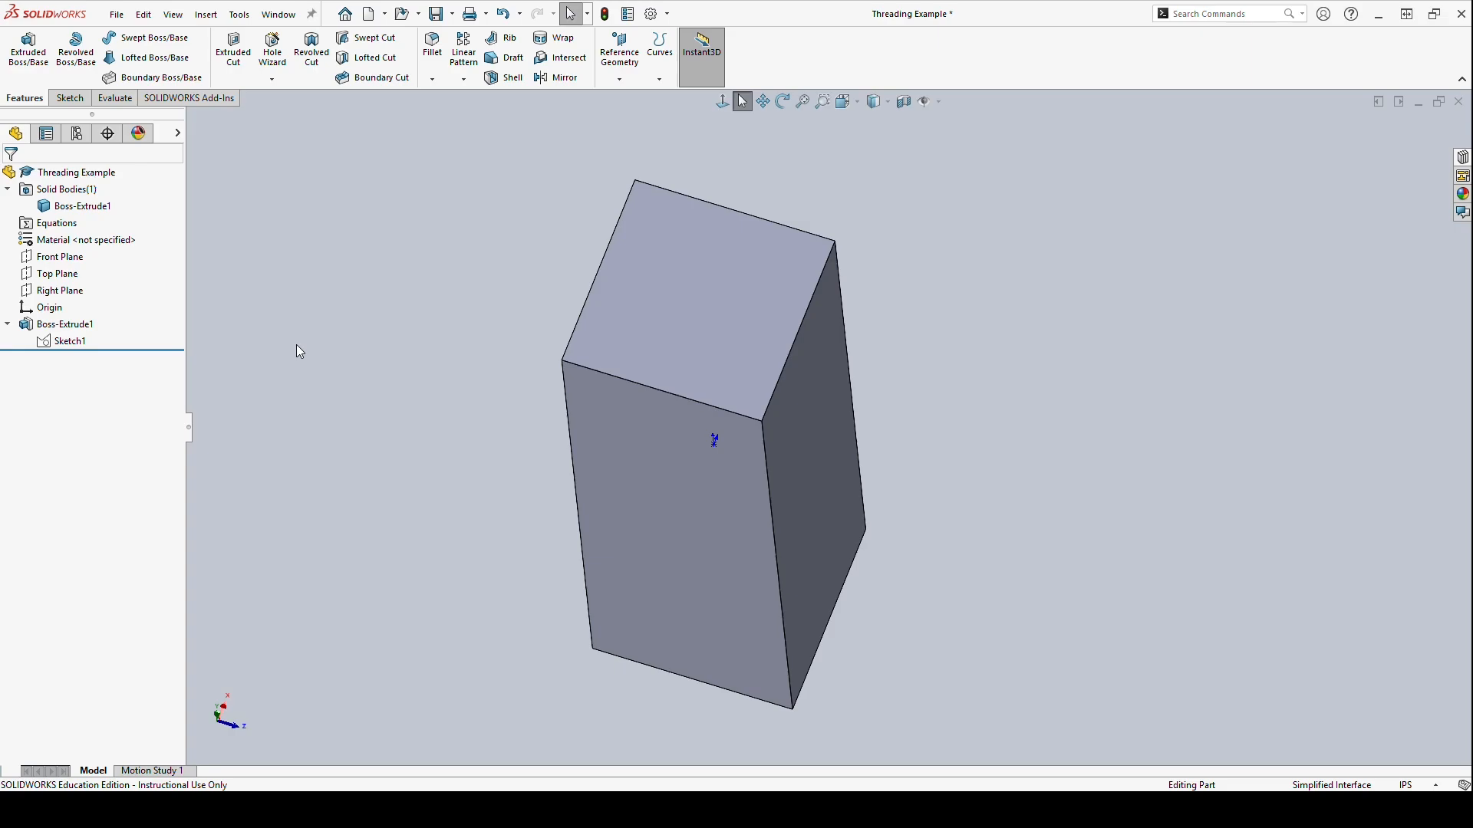
Start a Hole Wizard feature and choose the plain Hole type.
click(272, 47)
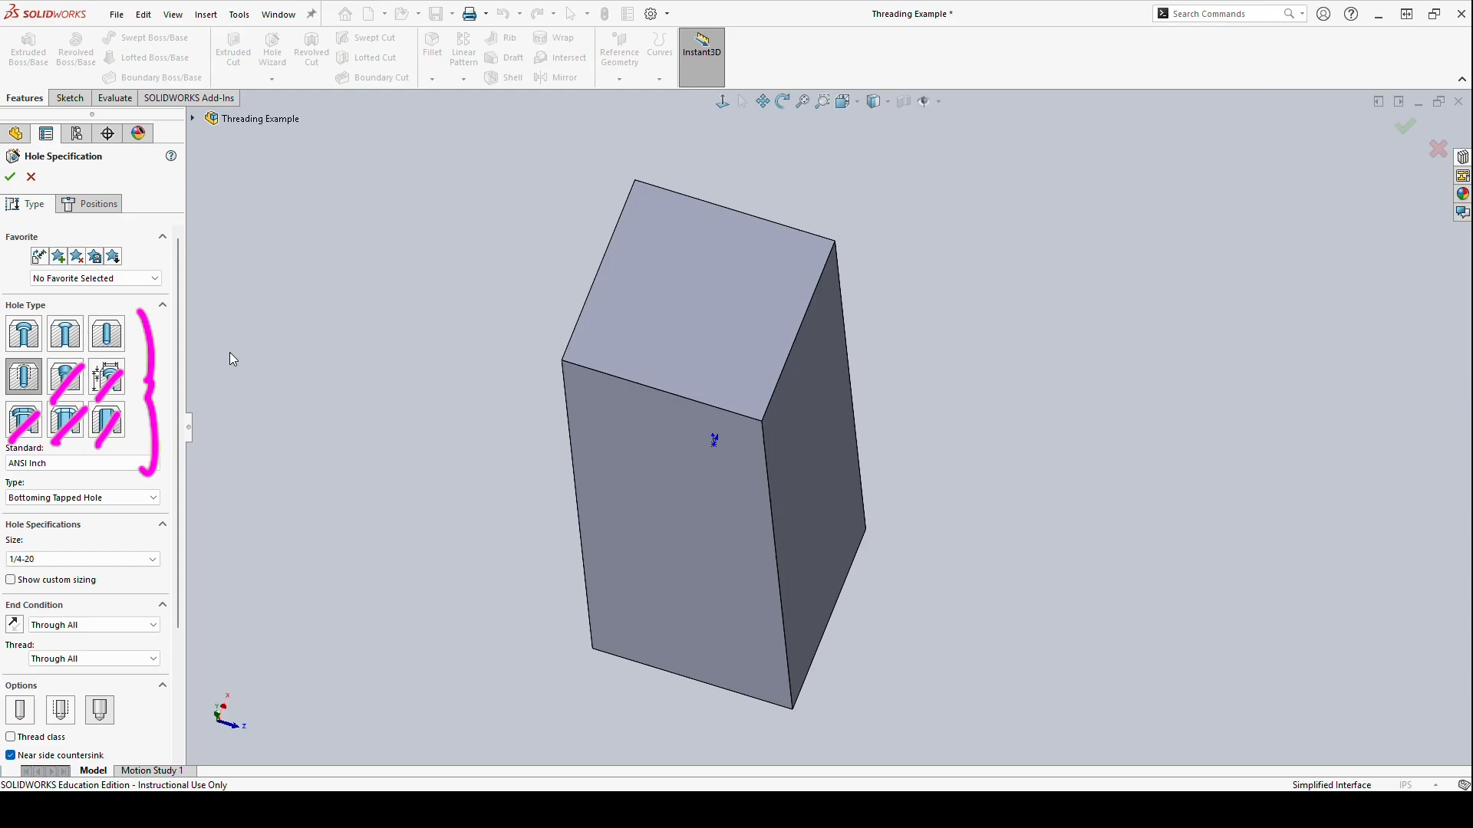
key(ctrl+z)
key(ctrl+z)
key(ctrl+z)
key(ctrl+z)
key(ctrl+z)
key(ctrl+z)
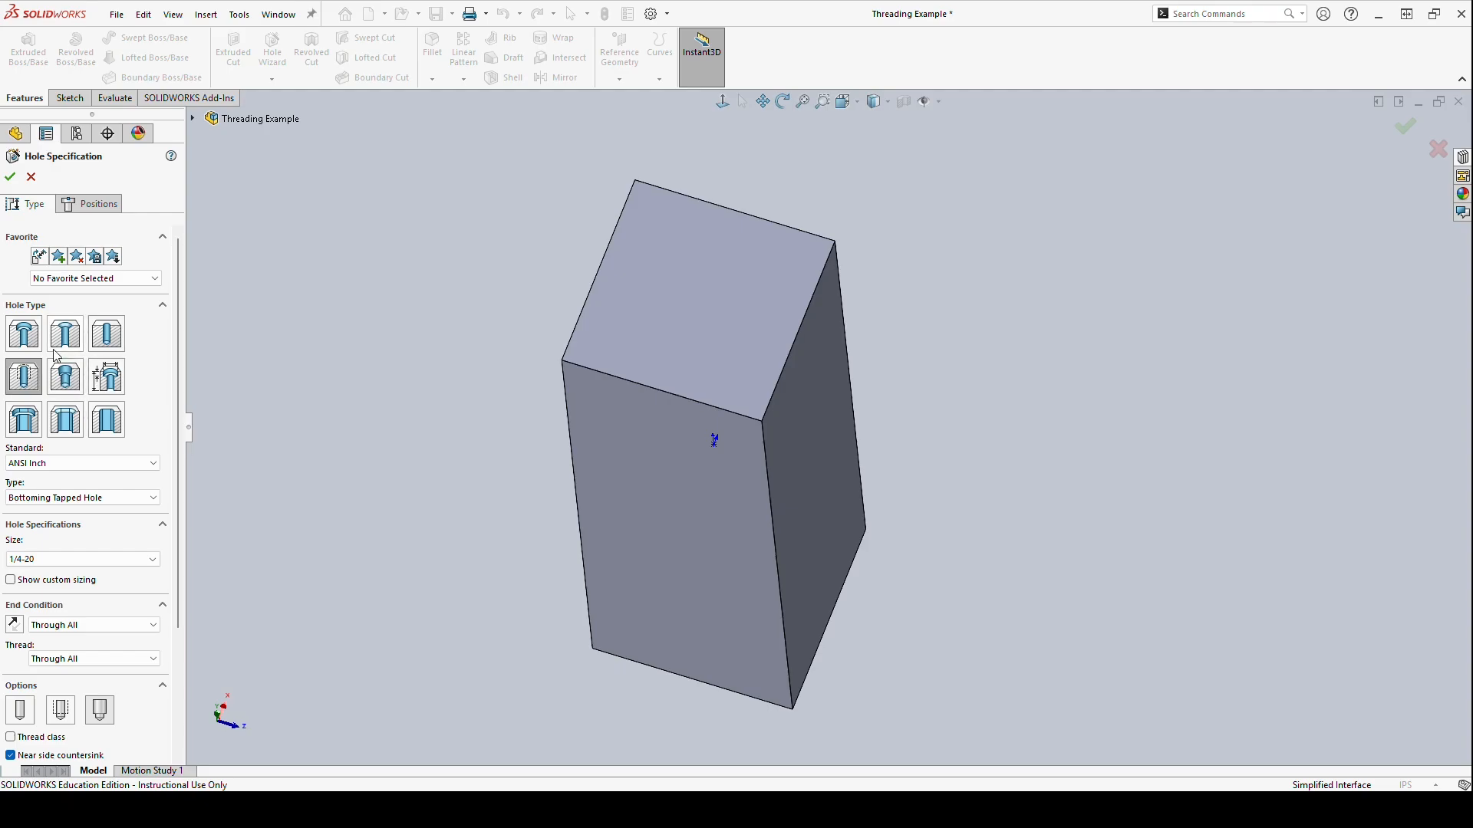
click(107, 333)
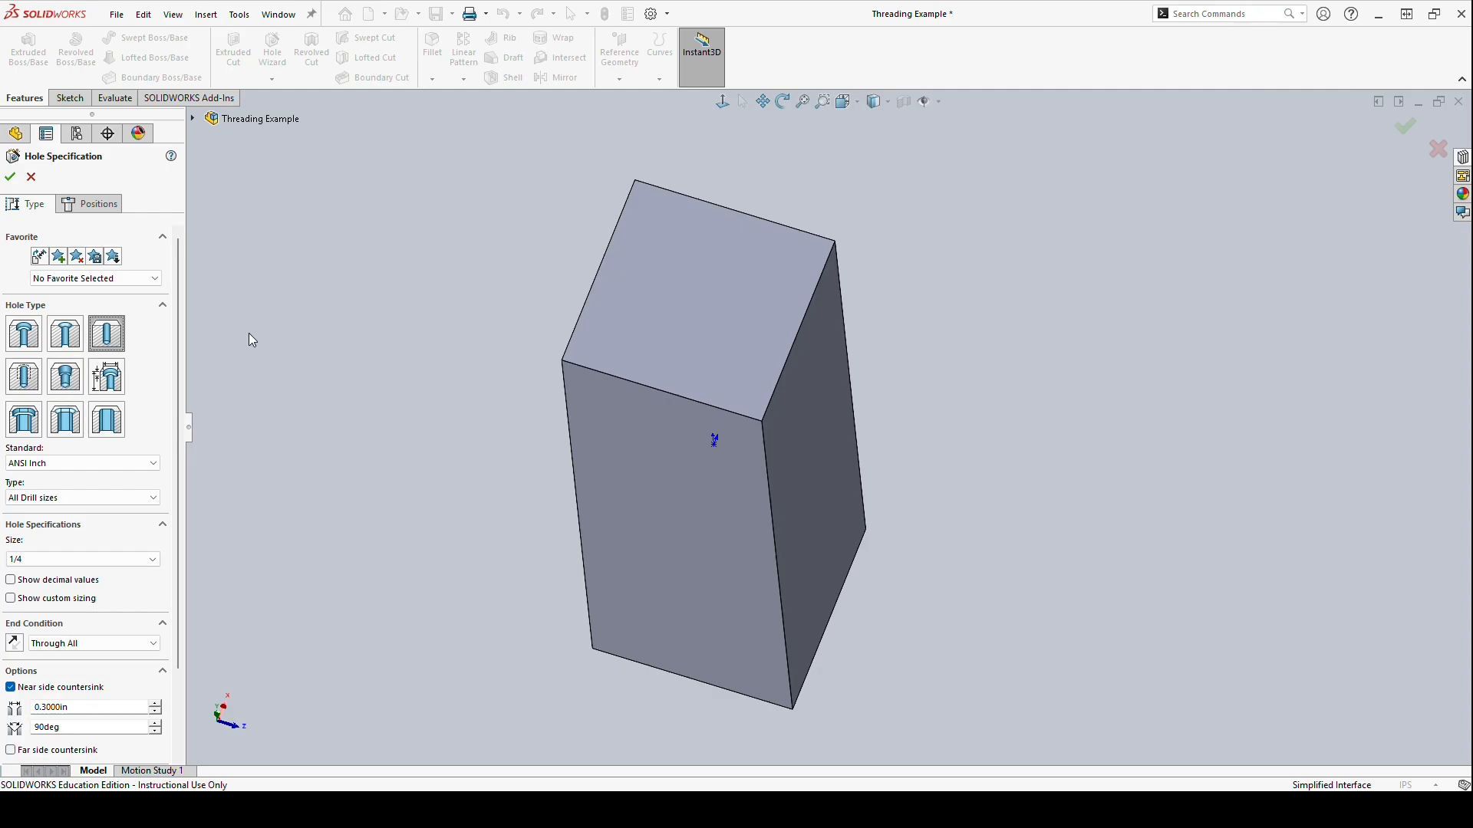
Set the drill size to 1/4 and turn off the near side countersink.
scroll(92, 384, down, 3)
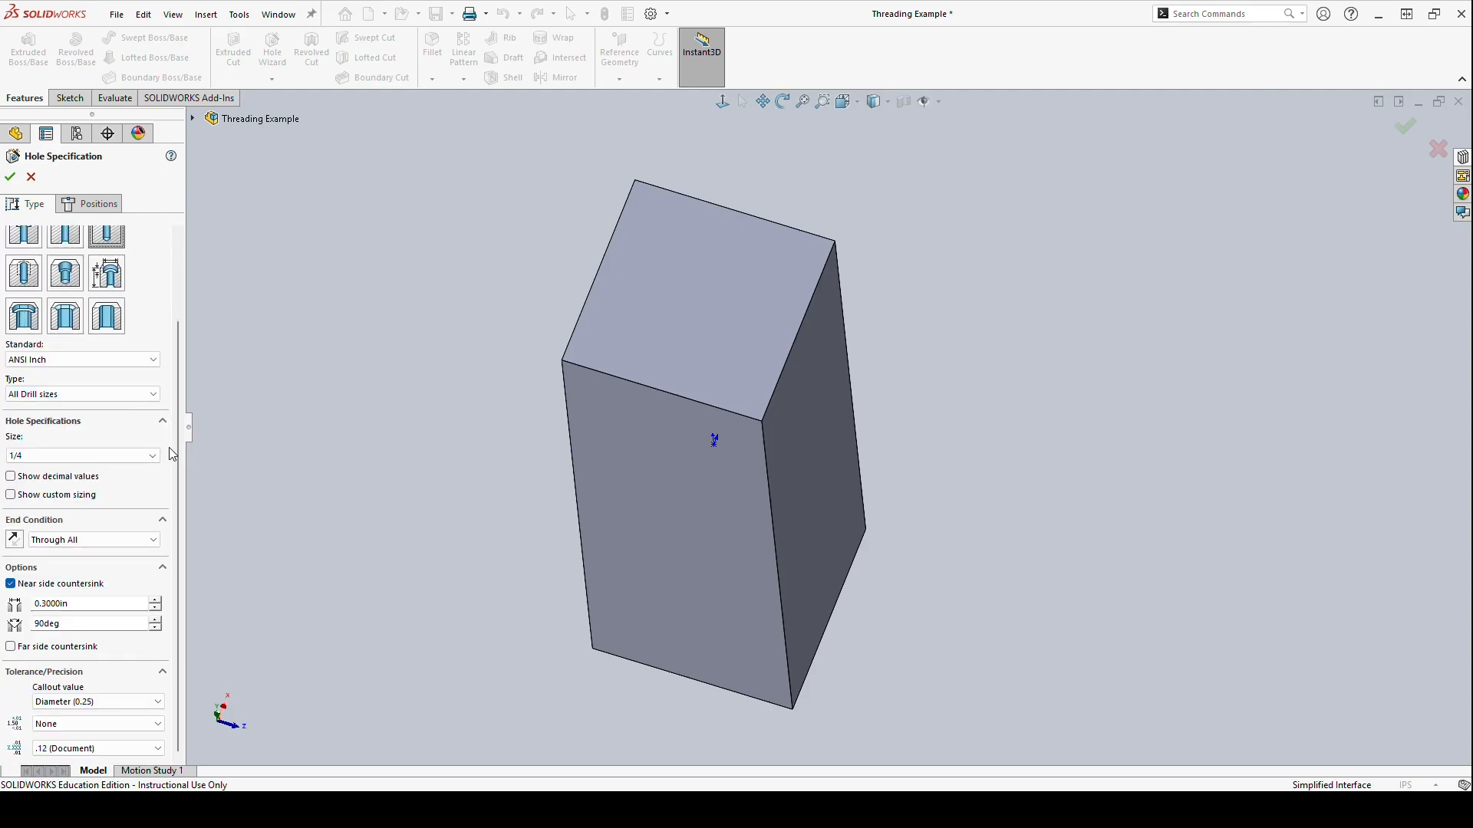
click(147, 457)
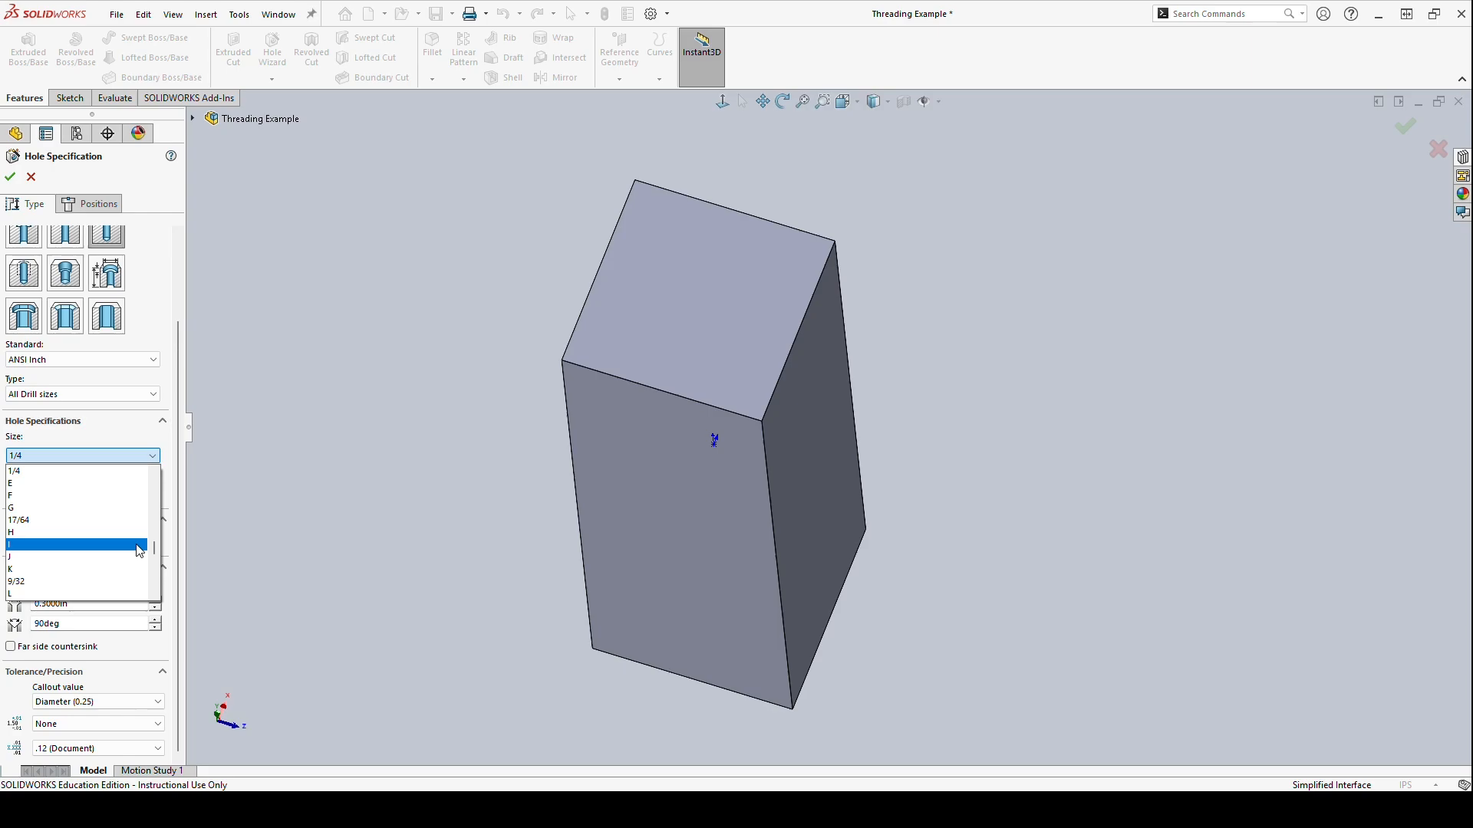
click(115, 471)
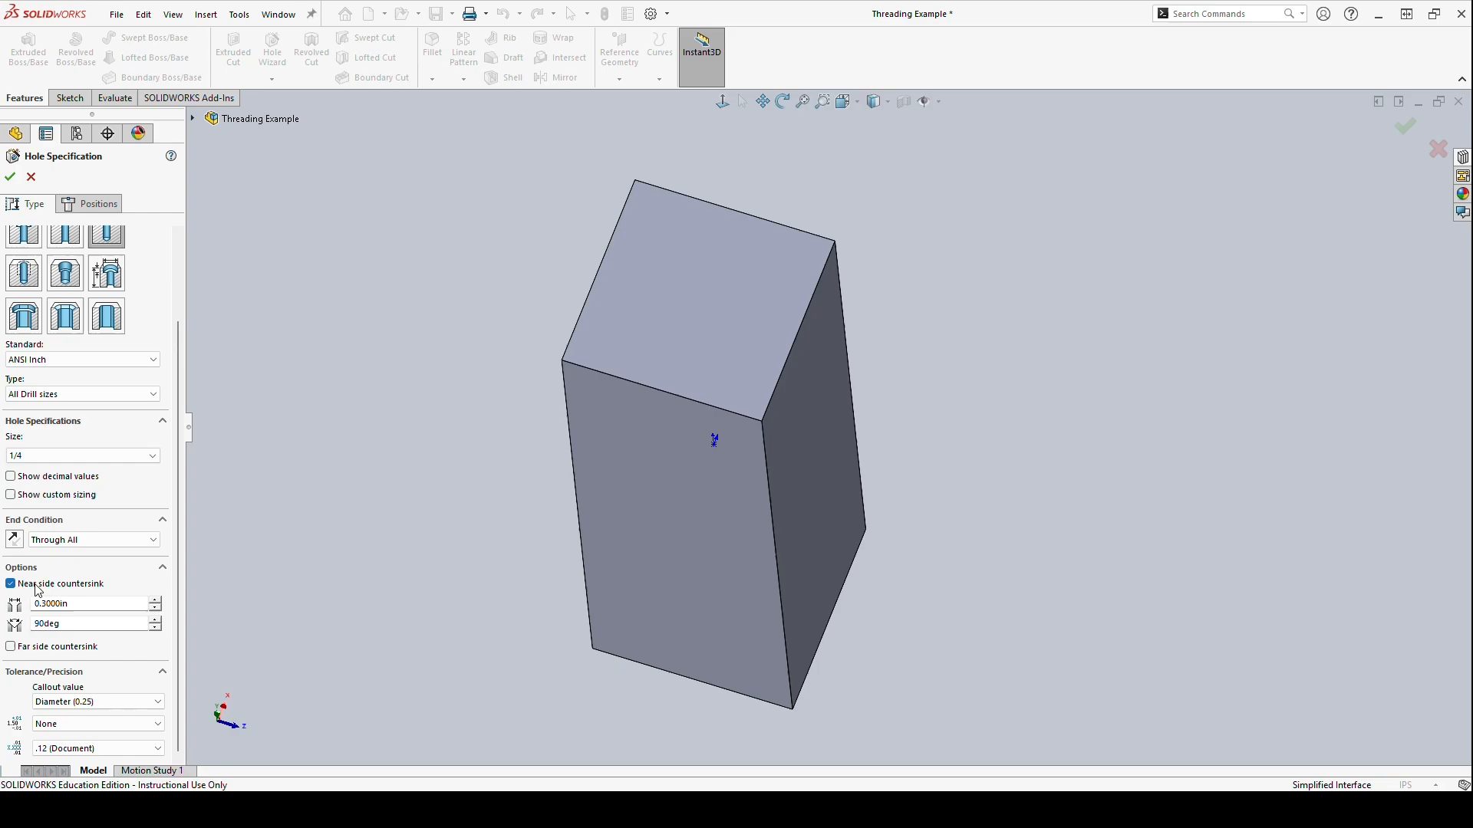
click(11, 584)
scroll(153, 468, up, 2)
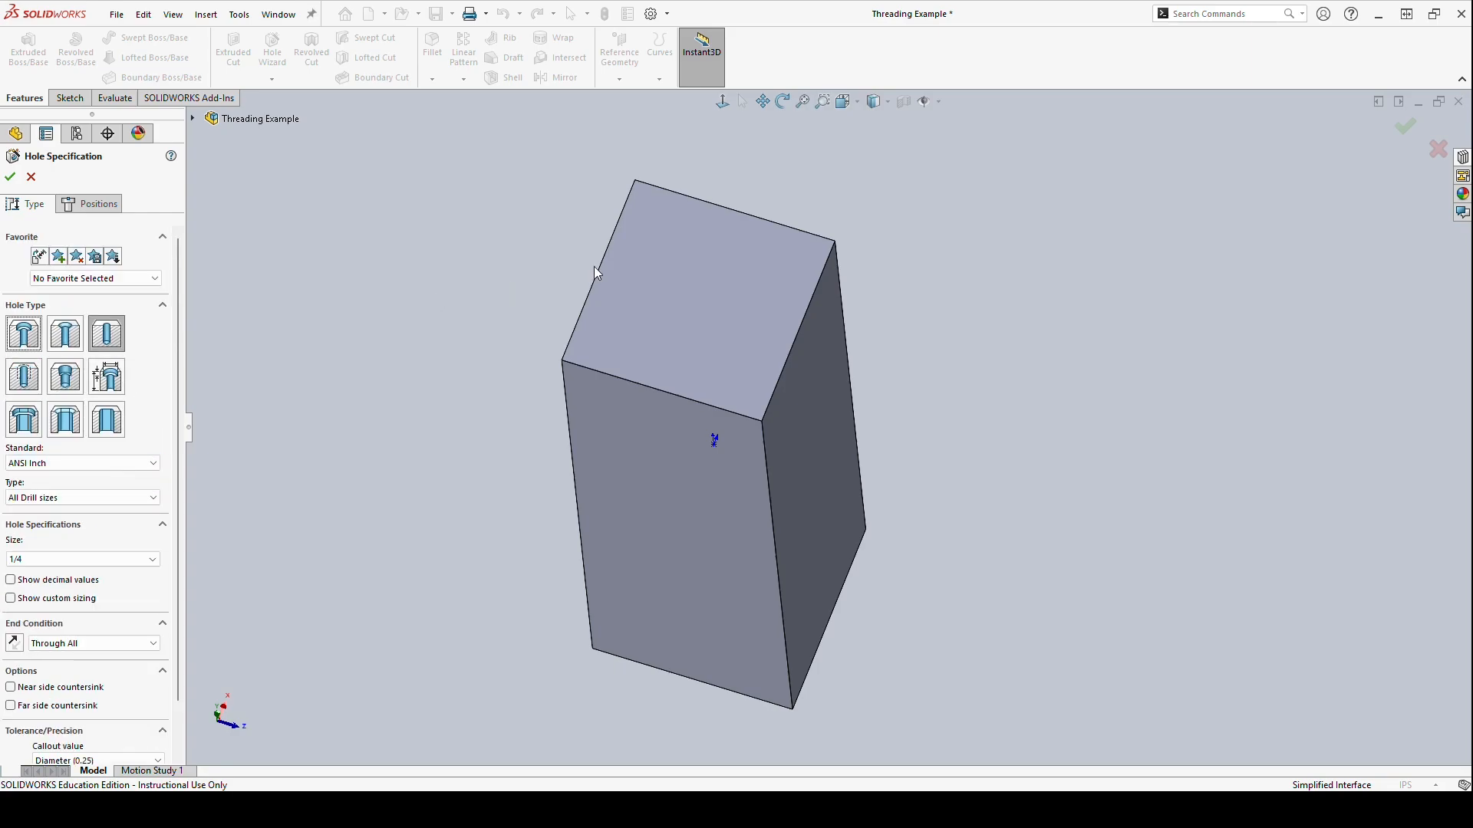
Place the hole on the block's square end face, about 0.11 in left of and 0.13 in above the origin, and finish the feature.
click(698, 284)
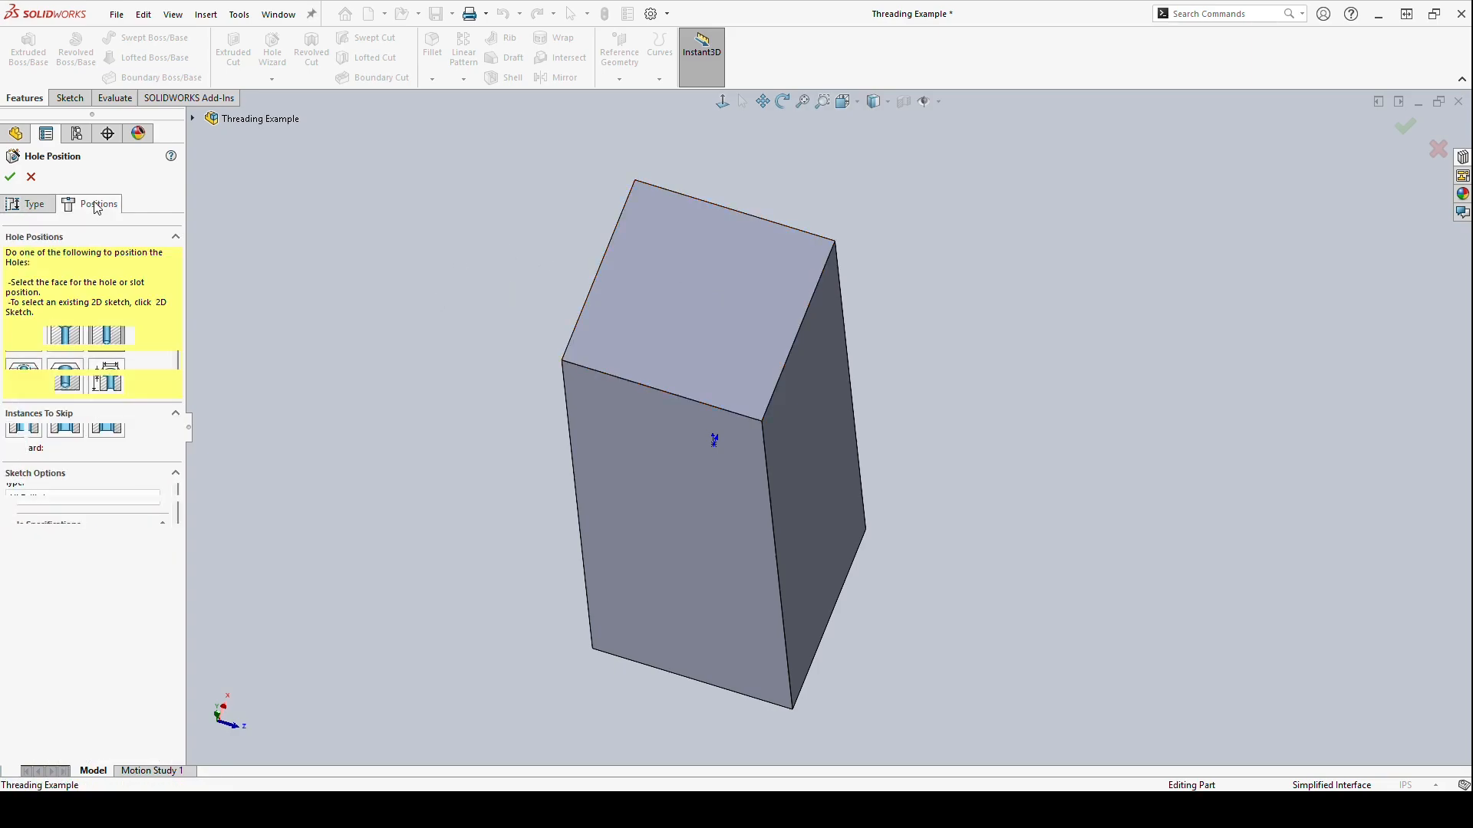
click(675, 309)
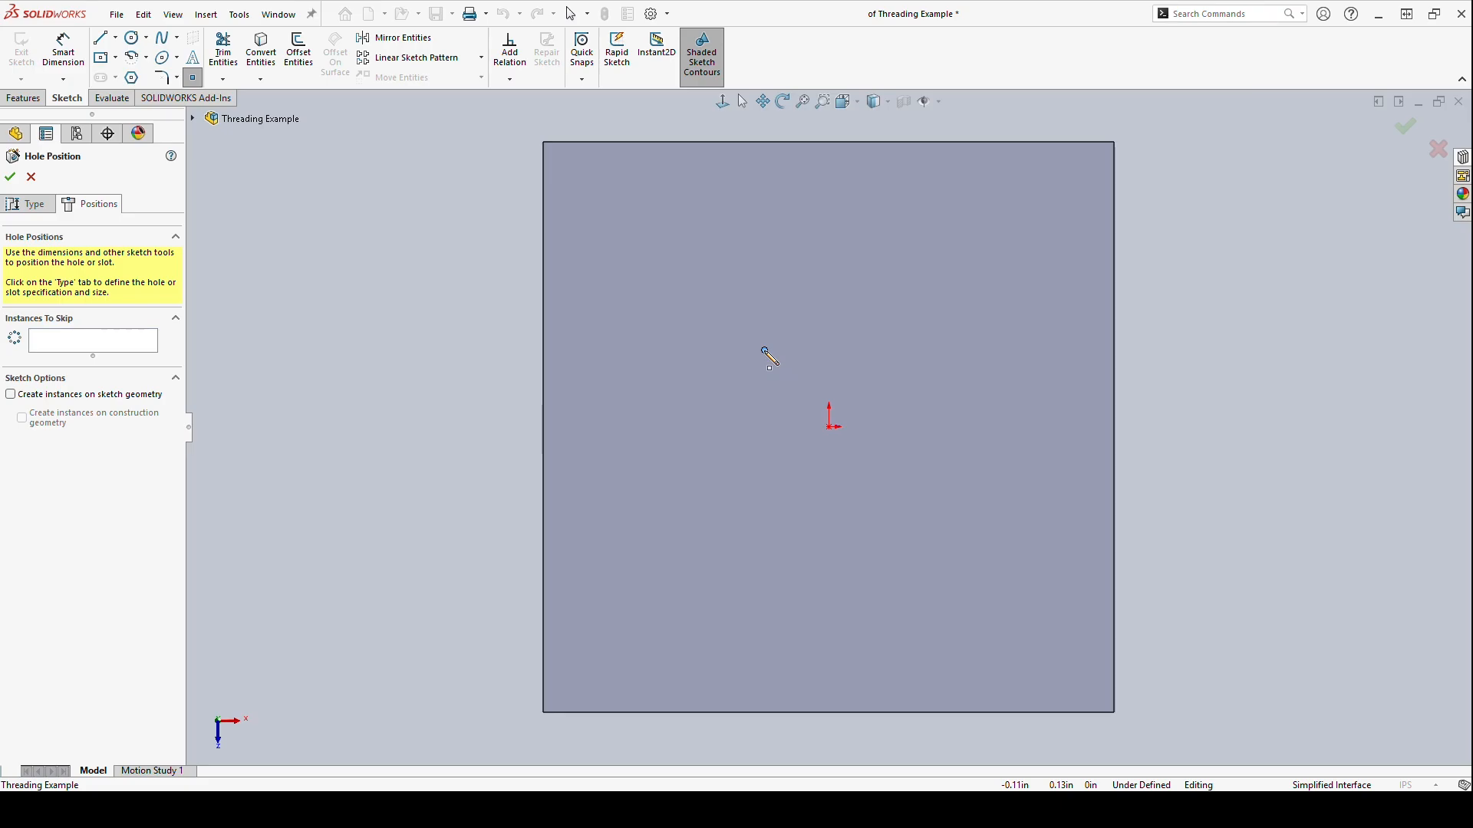
click(765, 350)
key(Return)
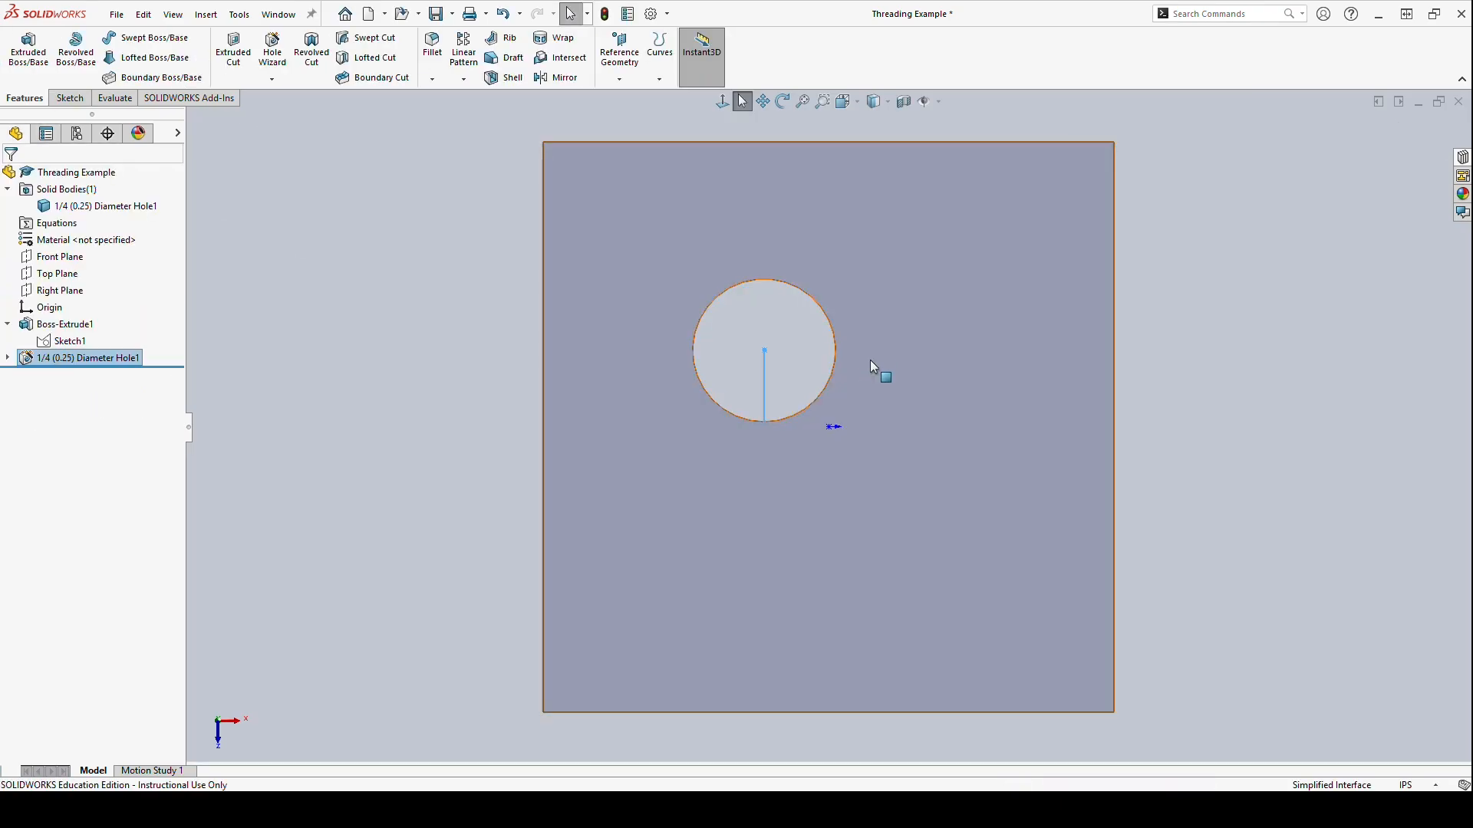
click(1221, 392)
Change the 1/4 hole's end condition to Blind with a depth of 2 in.
middle_drag(959, 418, 1025, 289)
scroll(960, 380, up, 5)
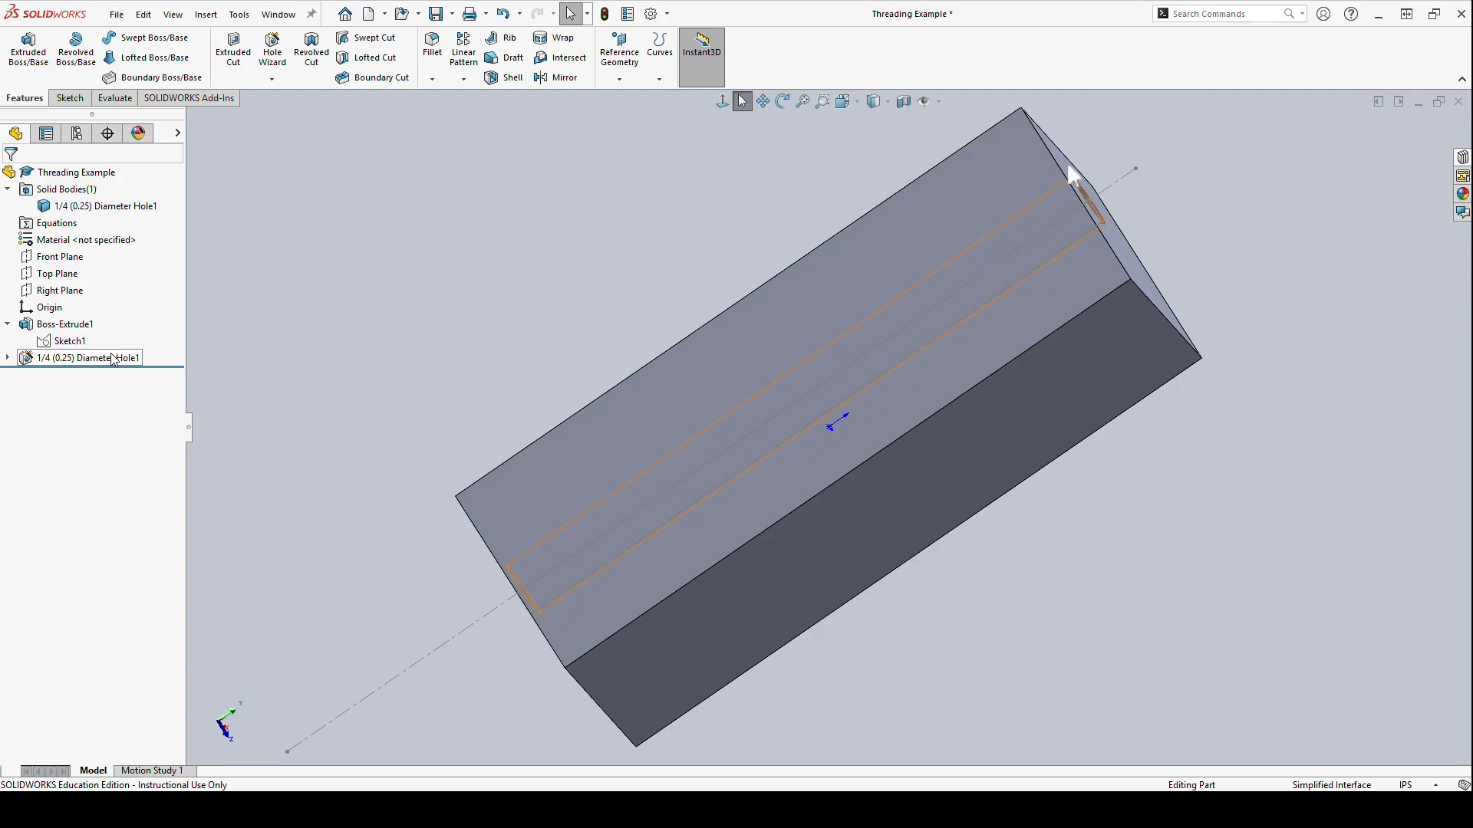
mouse_move(1039, 184)
mouse_down()
mouse_move(624, 421)
mouse_move(887, 500)
mouse_move(897, 290)
mouse_up()
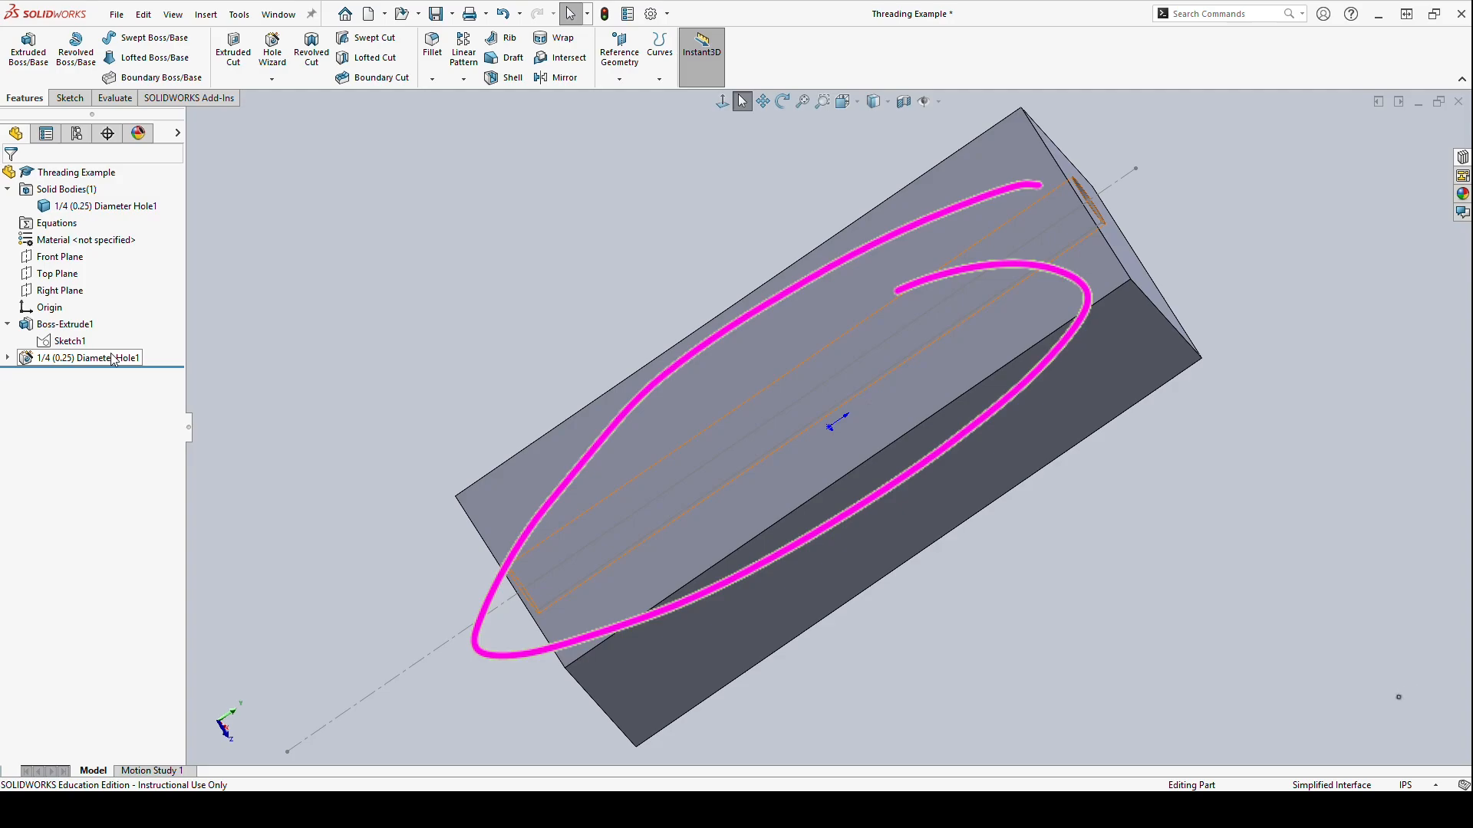
key(Escape)
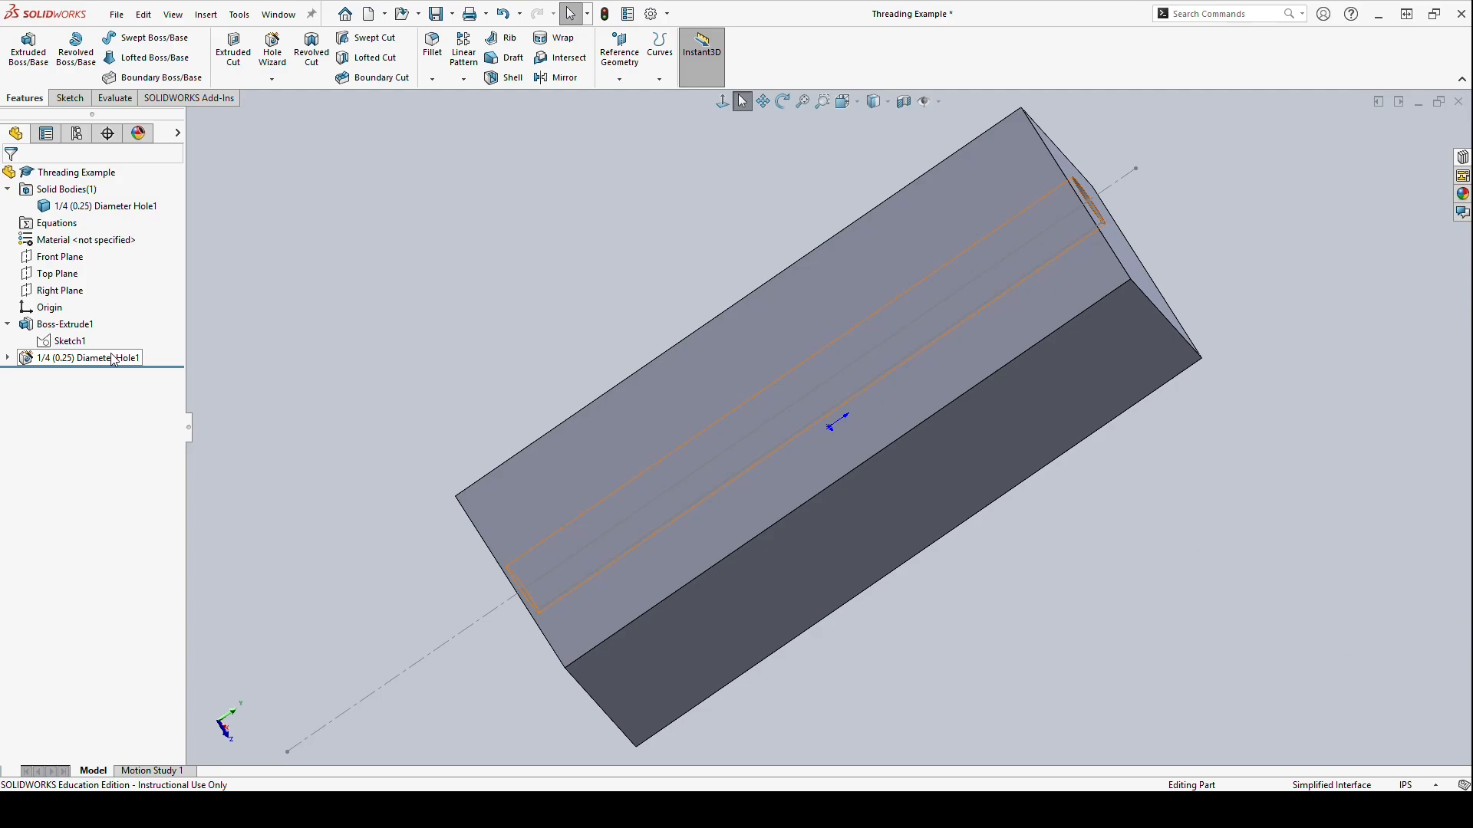
middle_drag(842, 372, 752, 422)
click(92, 358)
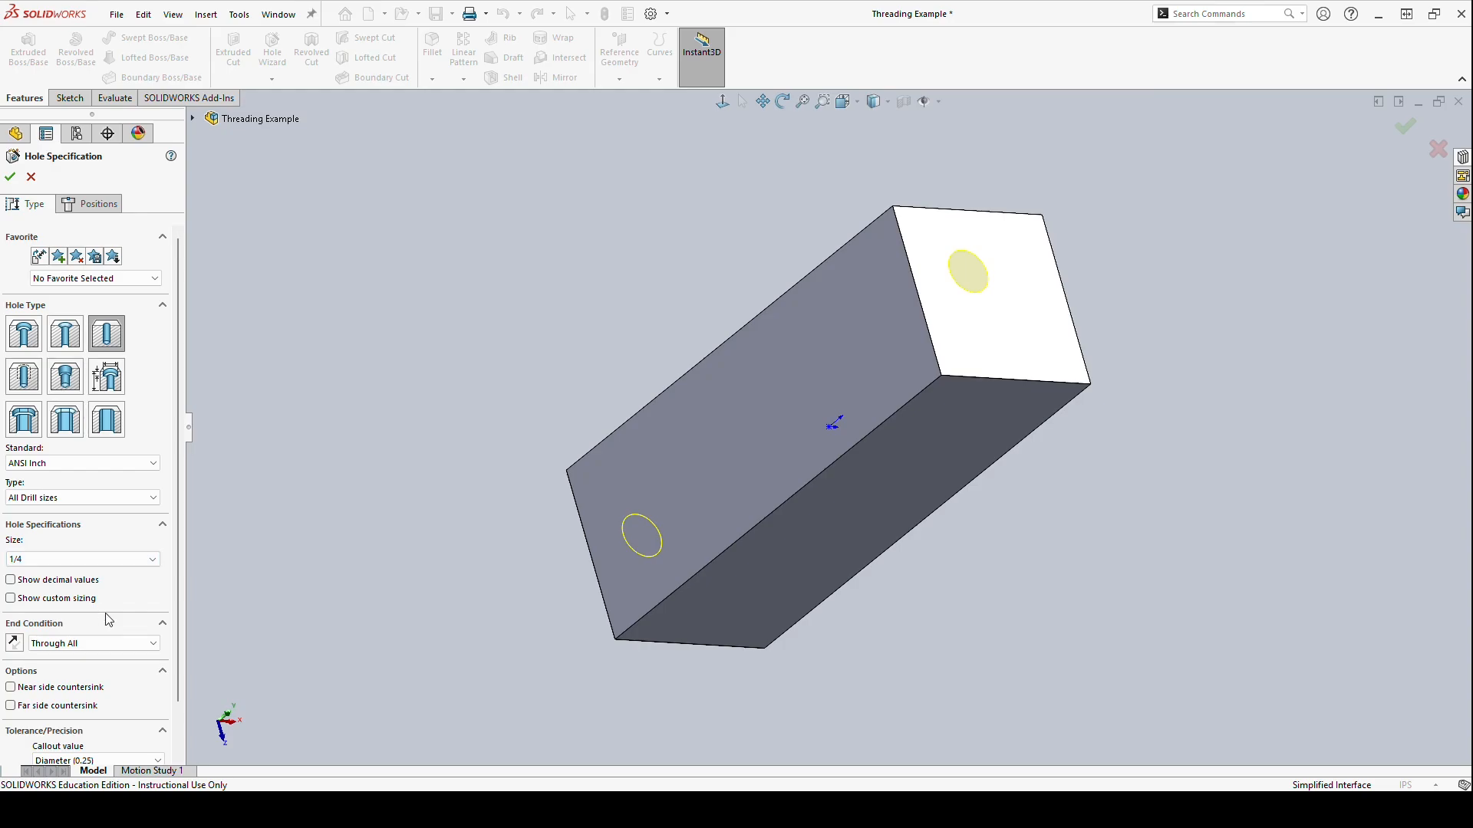
click(131, 641)
click(115, 659)
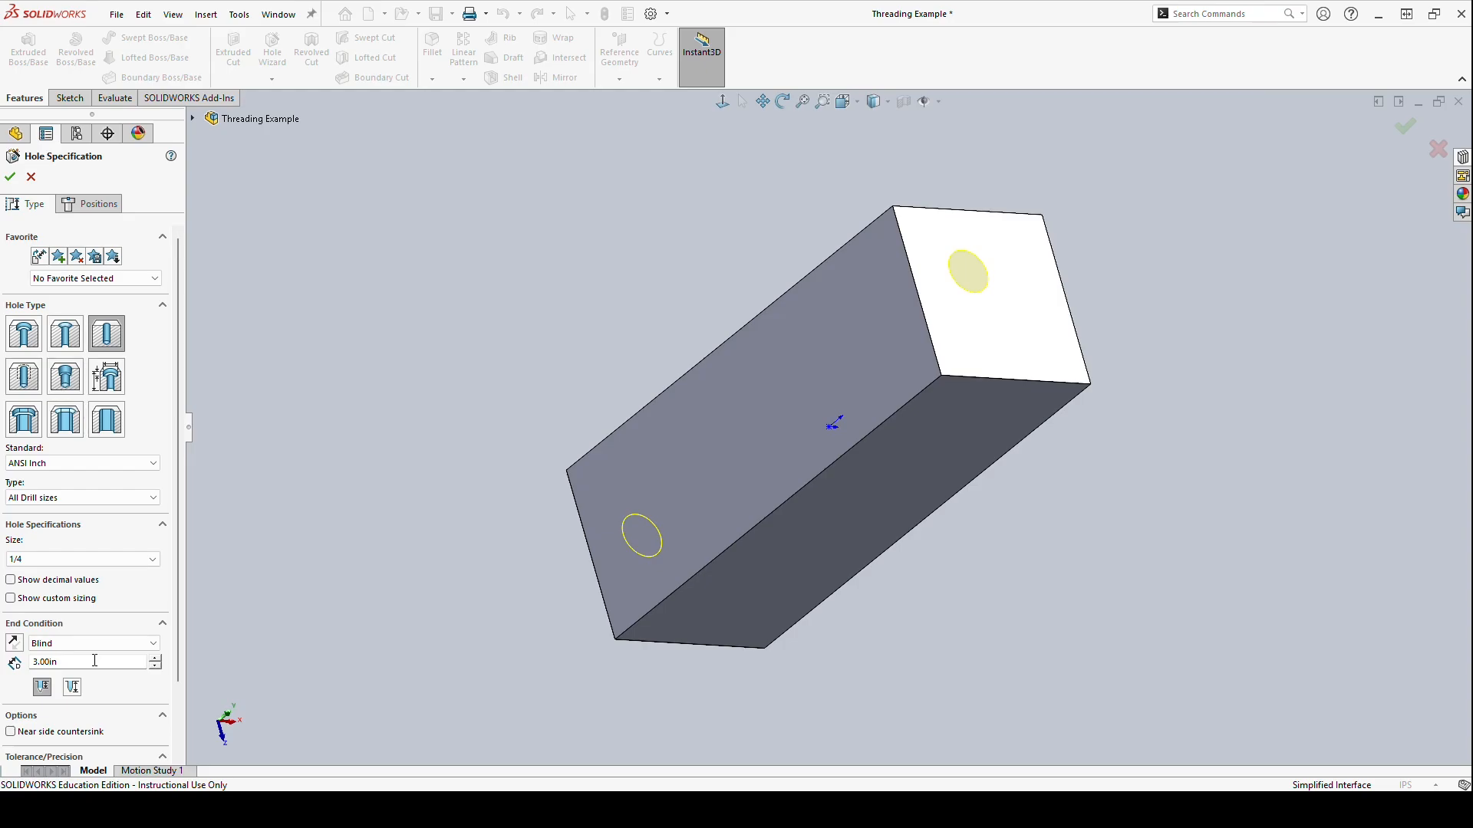
drag(95, 662, 3, 664)
text(2)
click(10, 179)
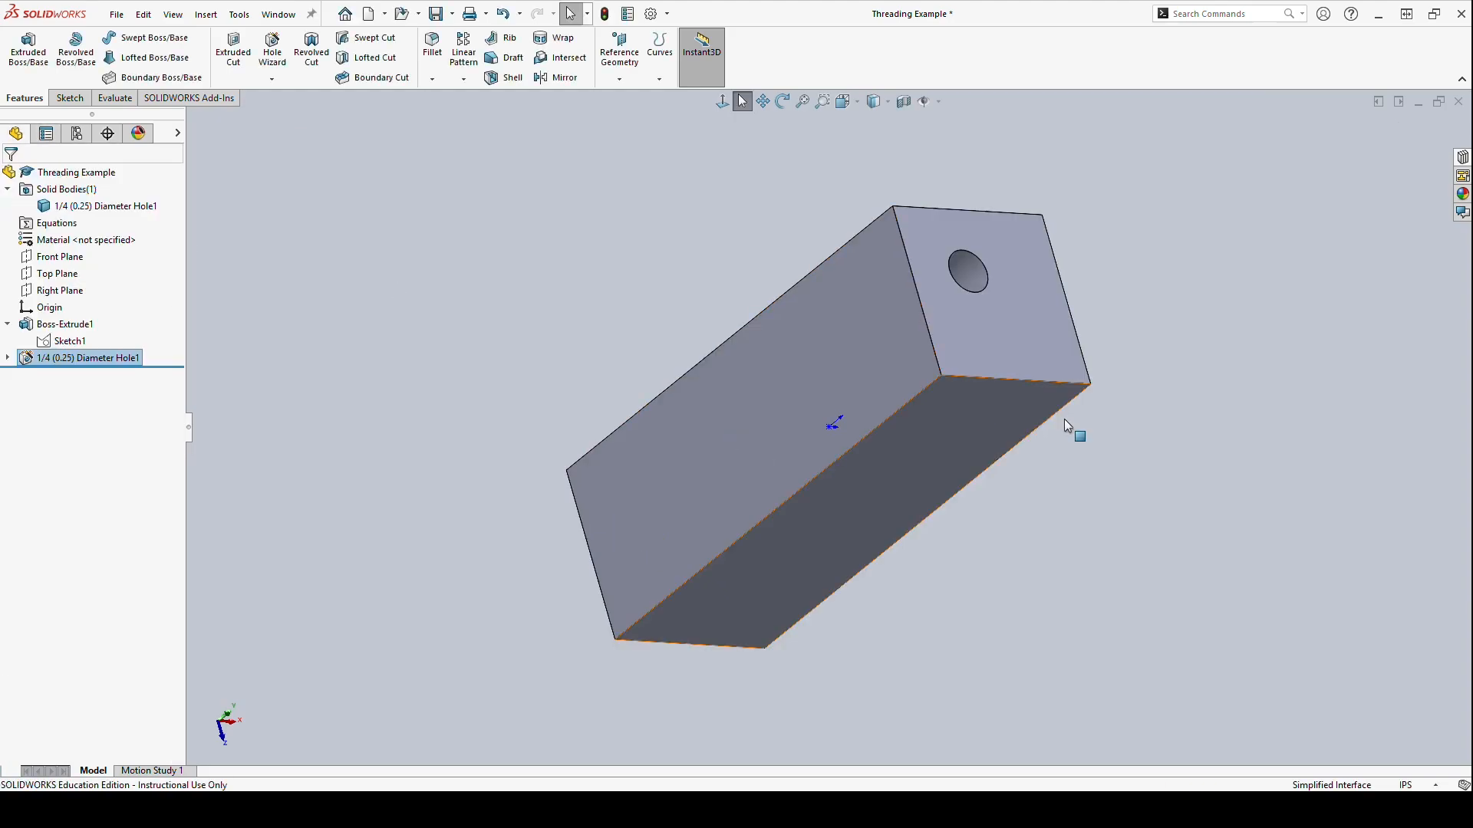
Section the block parallel to the Front Plane at about -0.17 in, examine the hole's conical bottom, and turn the section view off.
middle_drag(1124, 432, 850, 528)
click(905, 102)
drag(836, 490, 840, 463)
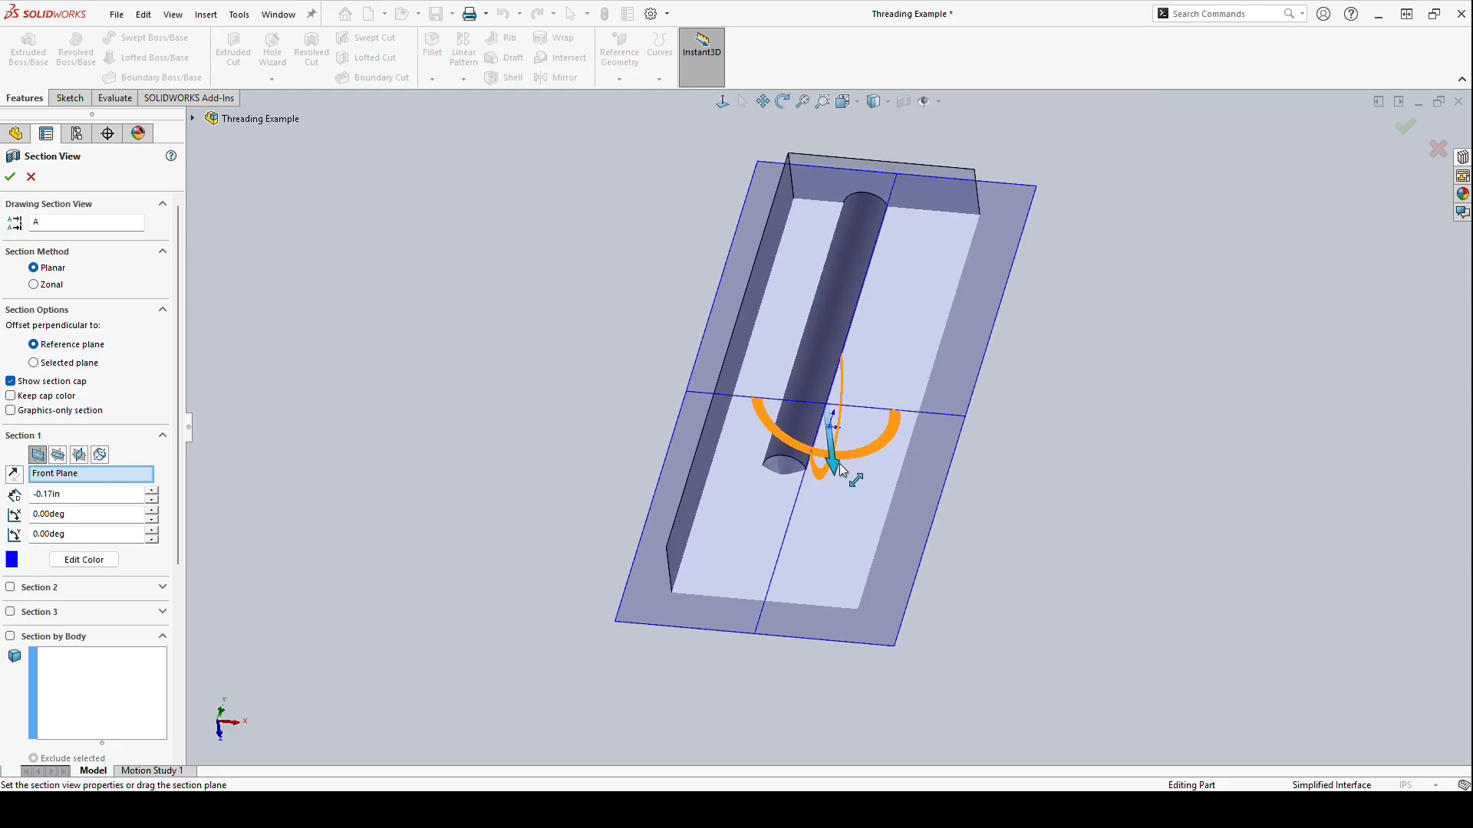
click(13, 180)
middle_drag(884, 471, 854, 310)
scroll(826, 519, down, 2)
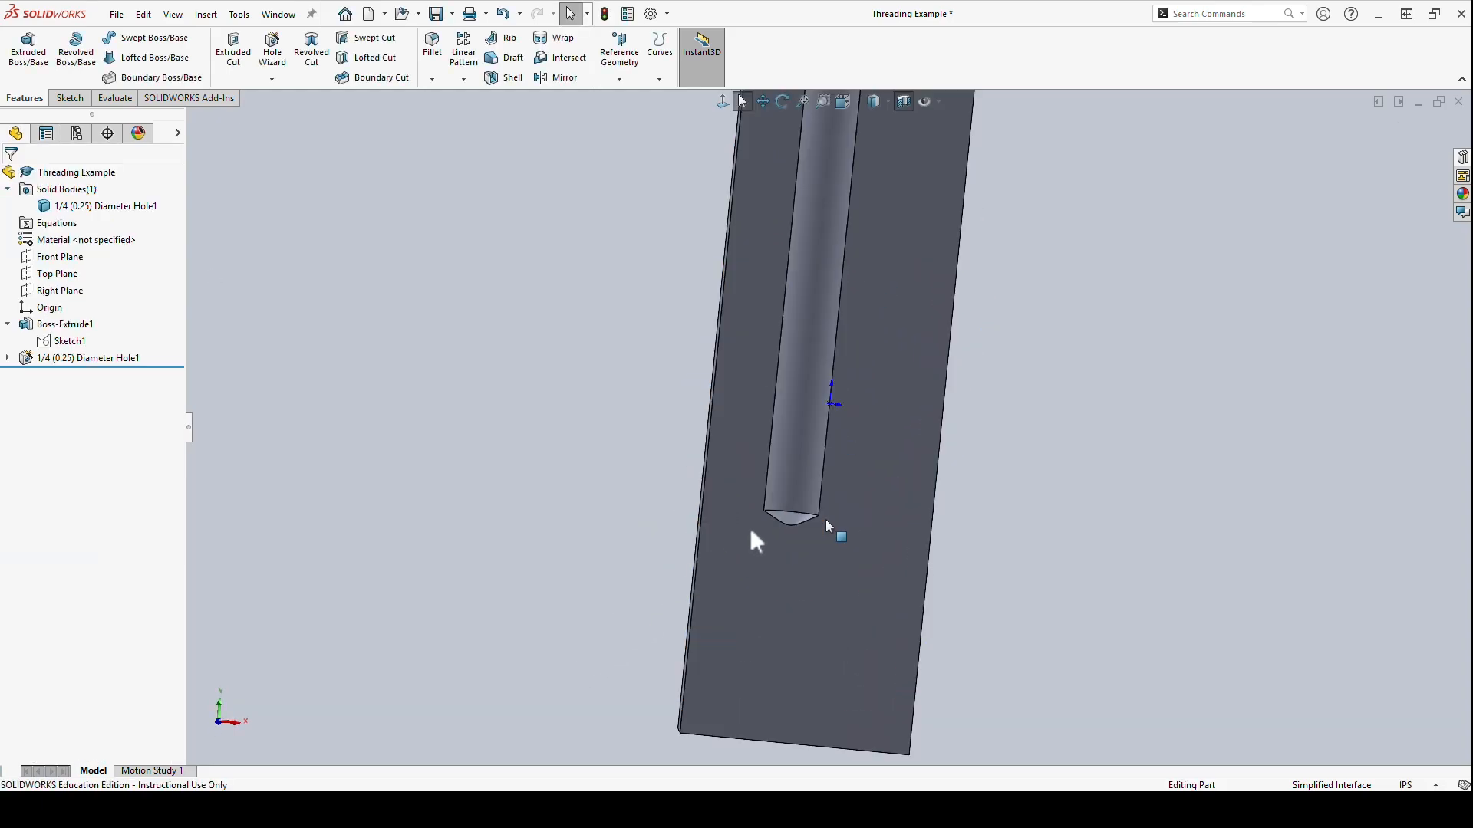
mouse_move(744, 544)
mouse_down()
mouse_move(828, 569)
mouse_move(722, 510)
mouse_move(775, 547)
mouse_up()
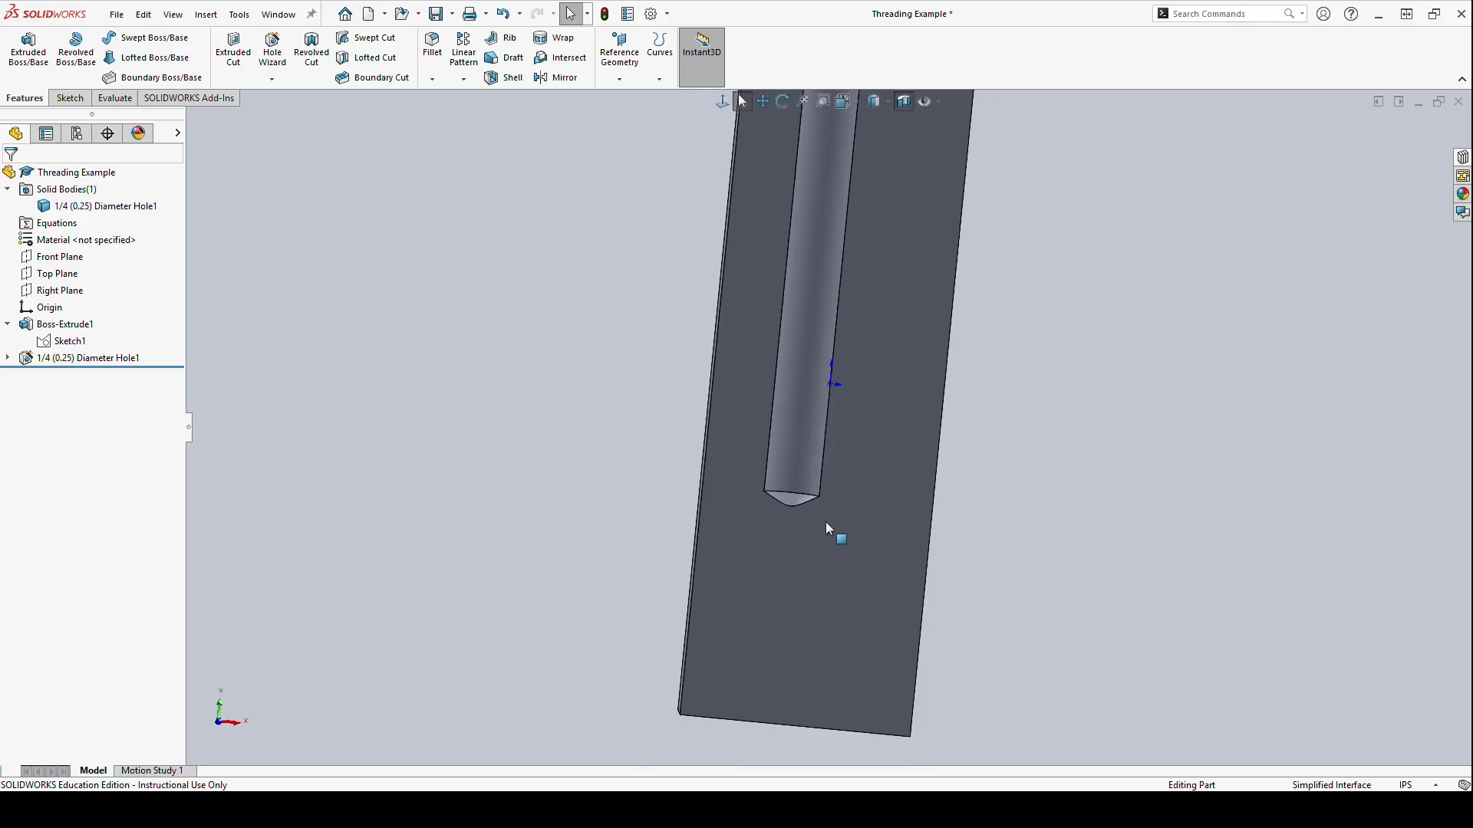
scroll(856, 356, up, 4)
middle_drag(856, 355, 864, 425)
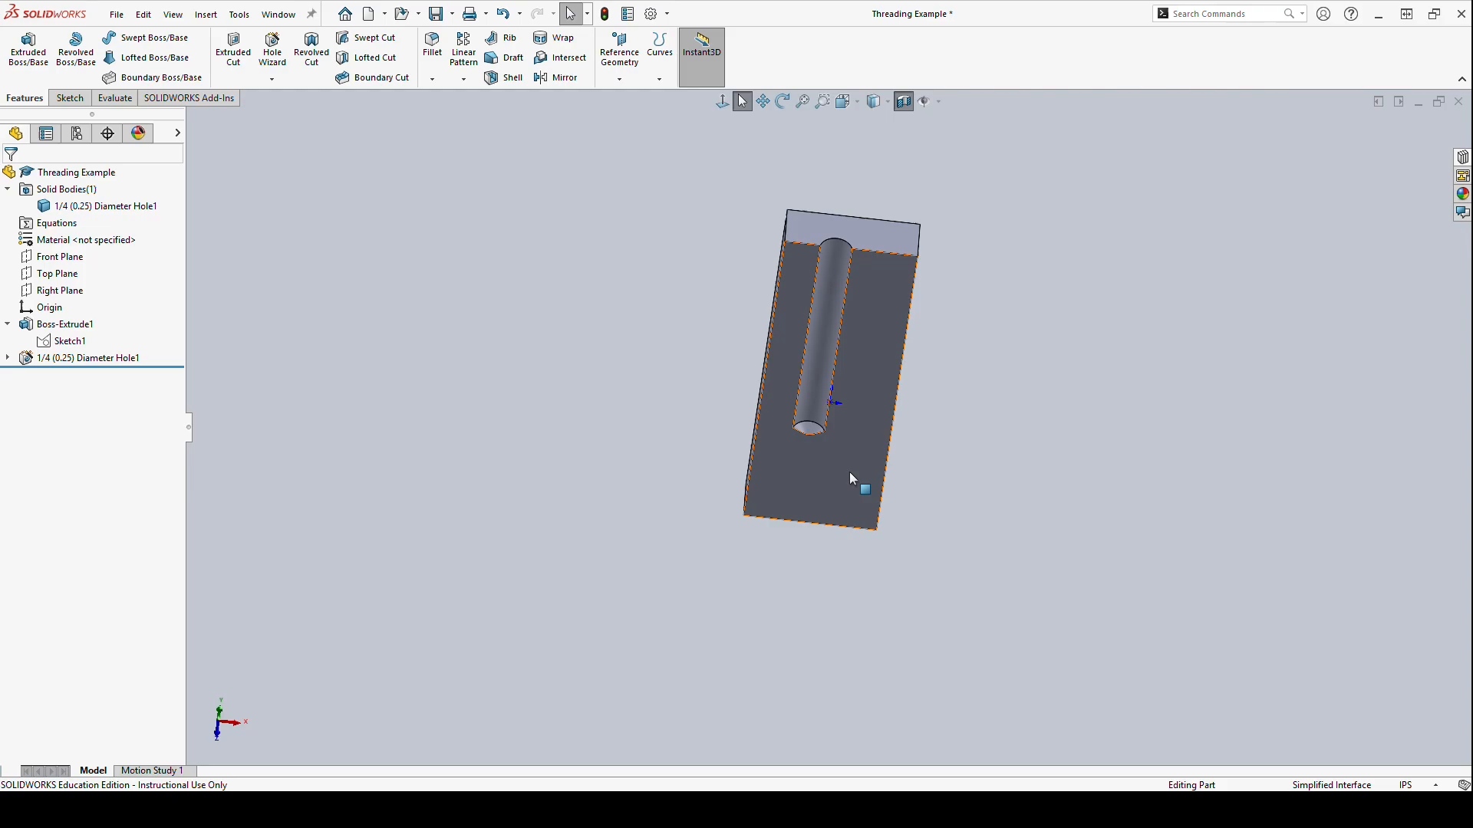
click(906, 105)
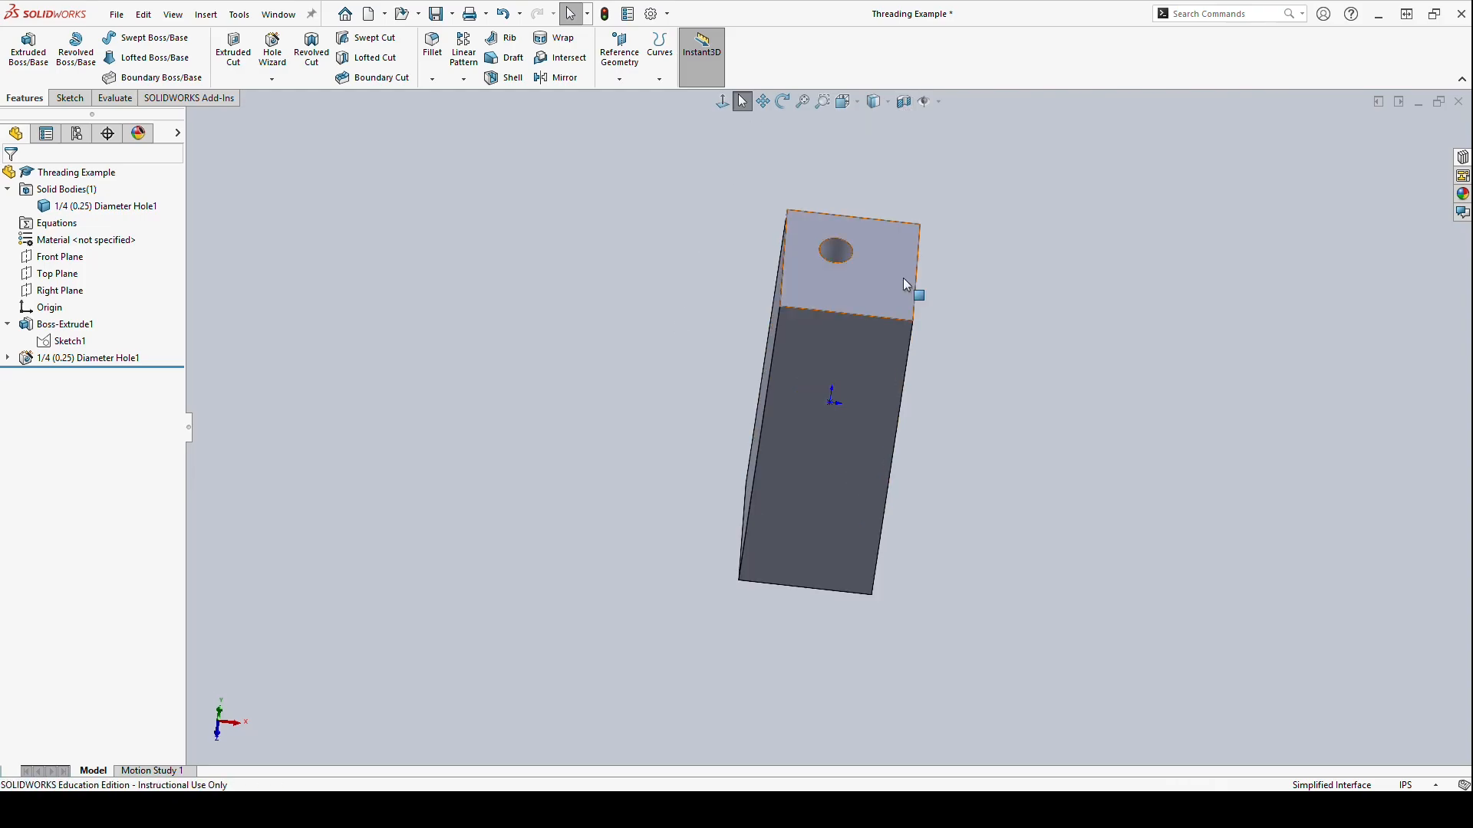
Open the position sketch of the 1/4 hole for editing.
drag(42, 366, 68, 399)
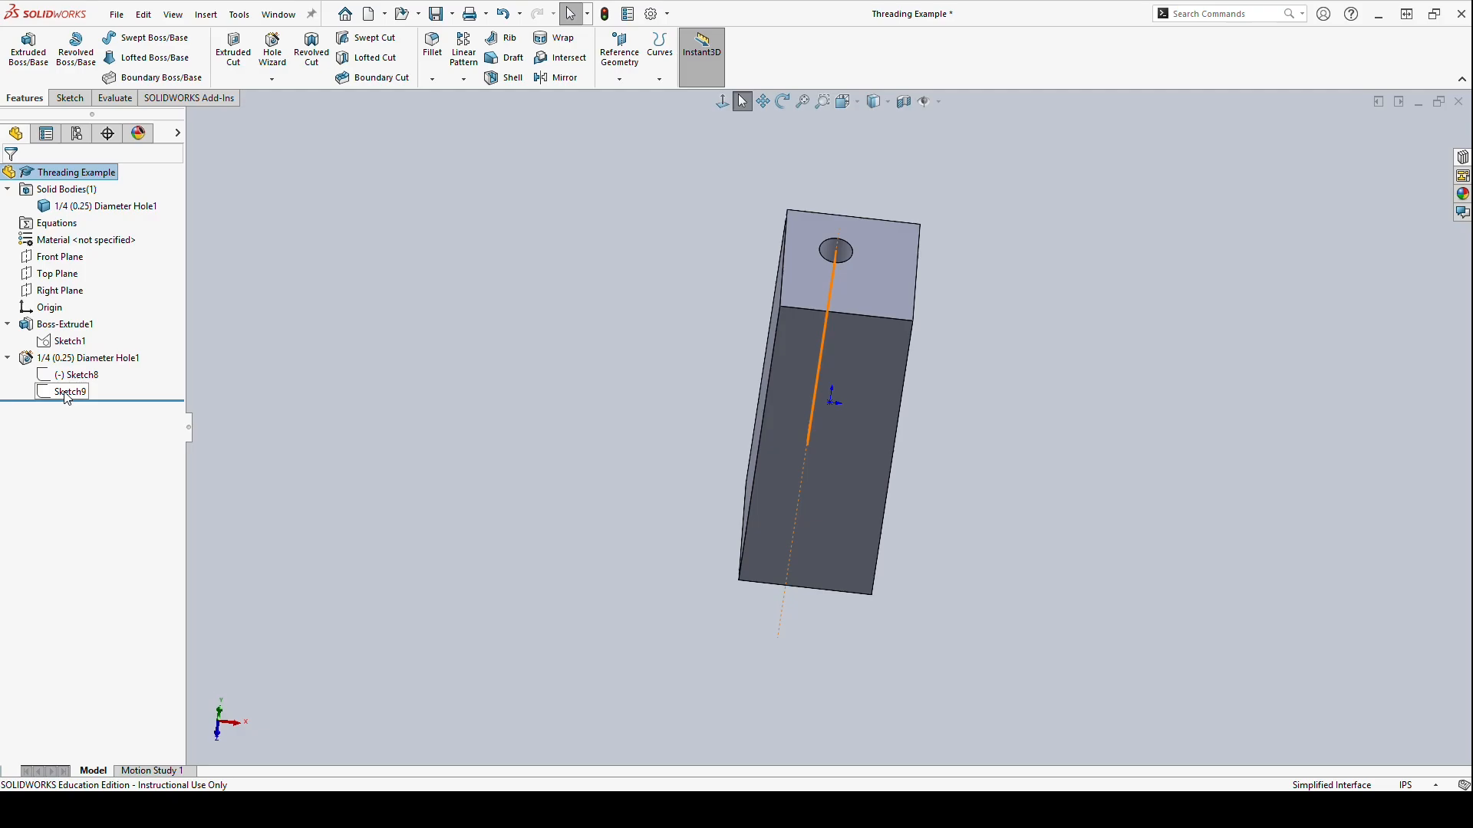
click(77, 375)
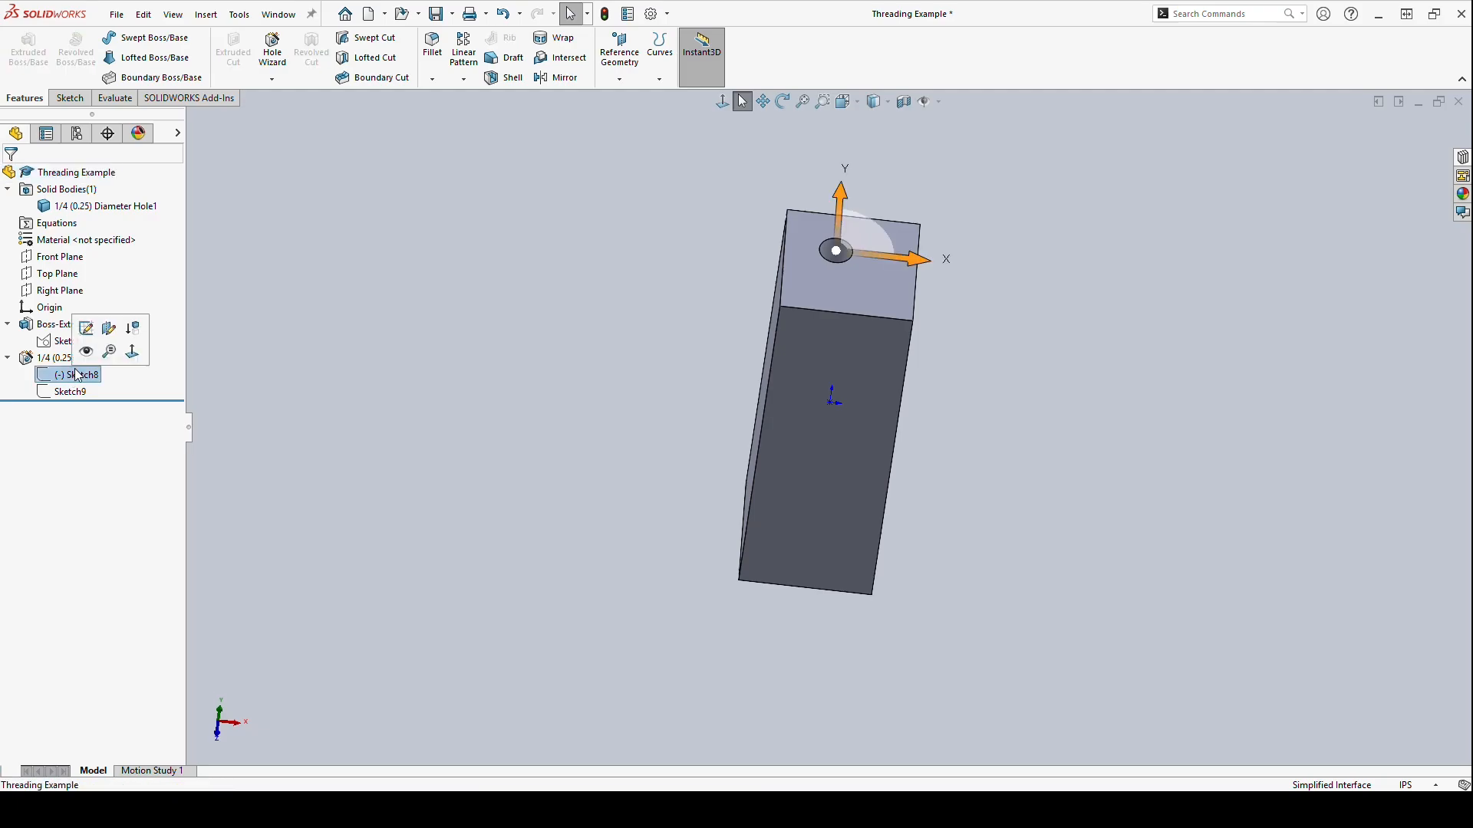
click(86, 329)
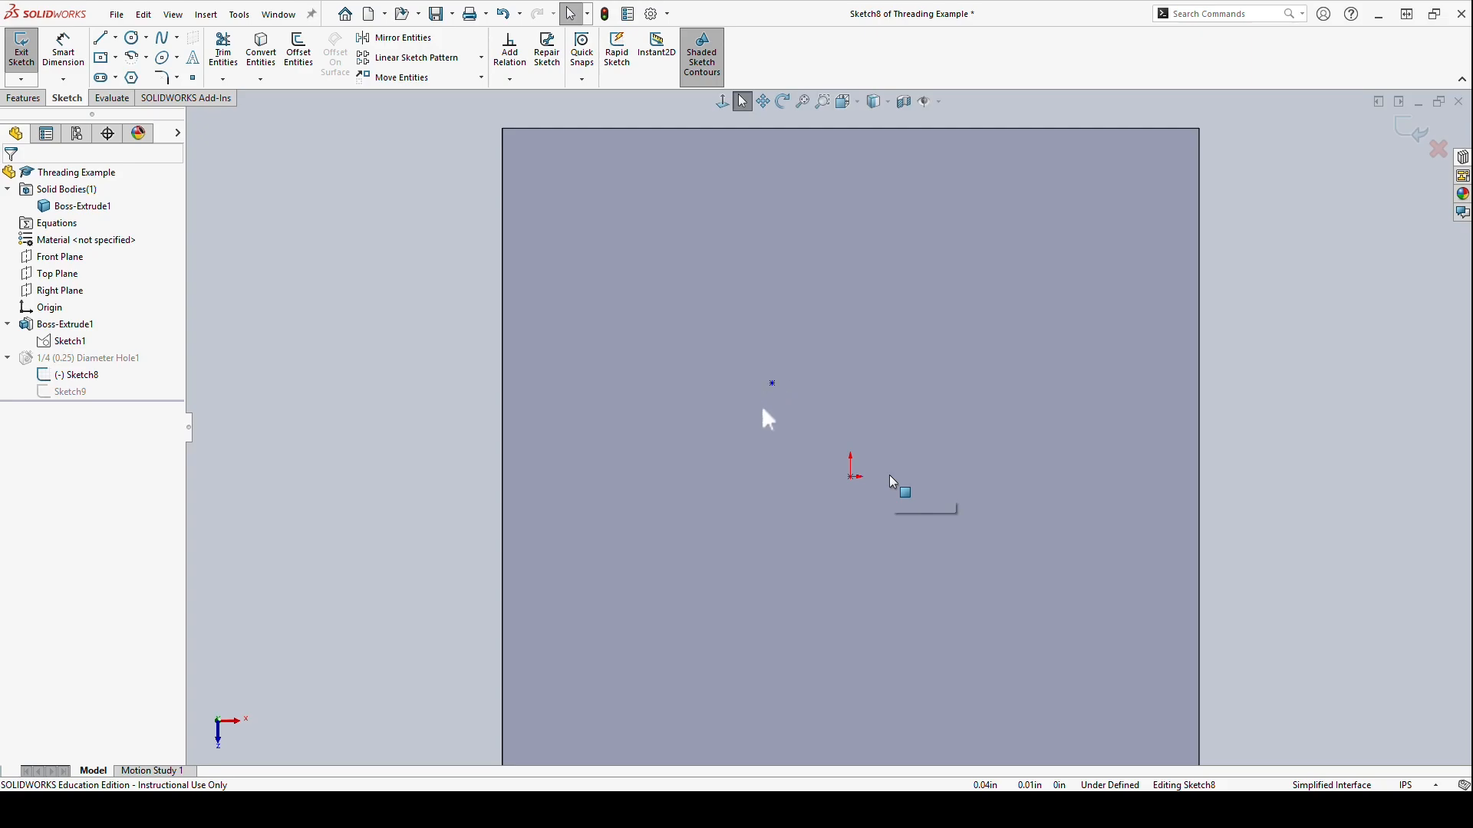
mouse_move(751, 395)
mouse_down()
mouse_move(794, 338)
mouse_move(750, 402)
mouse_up()
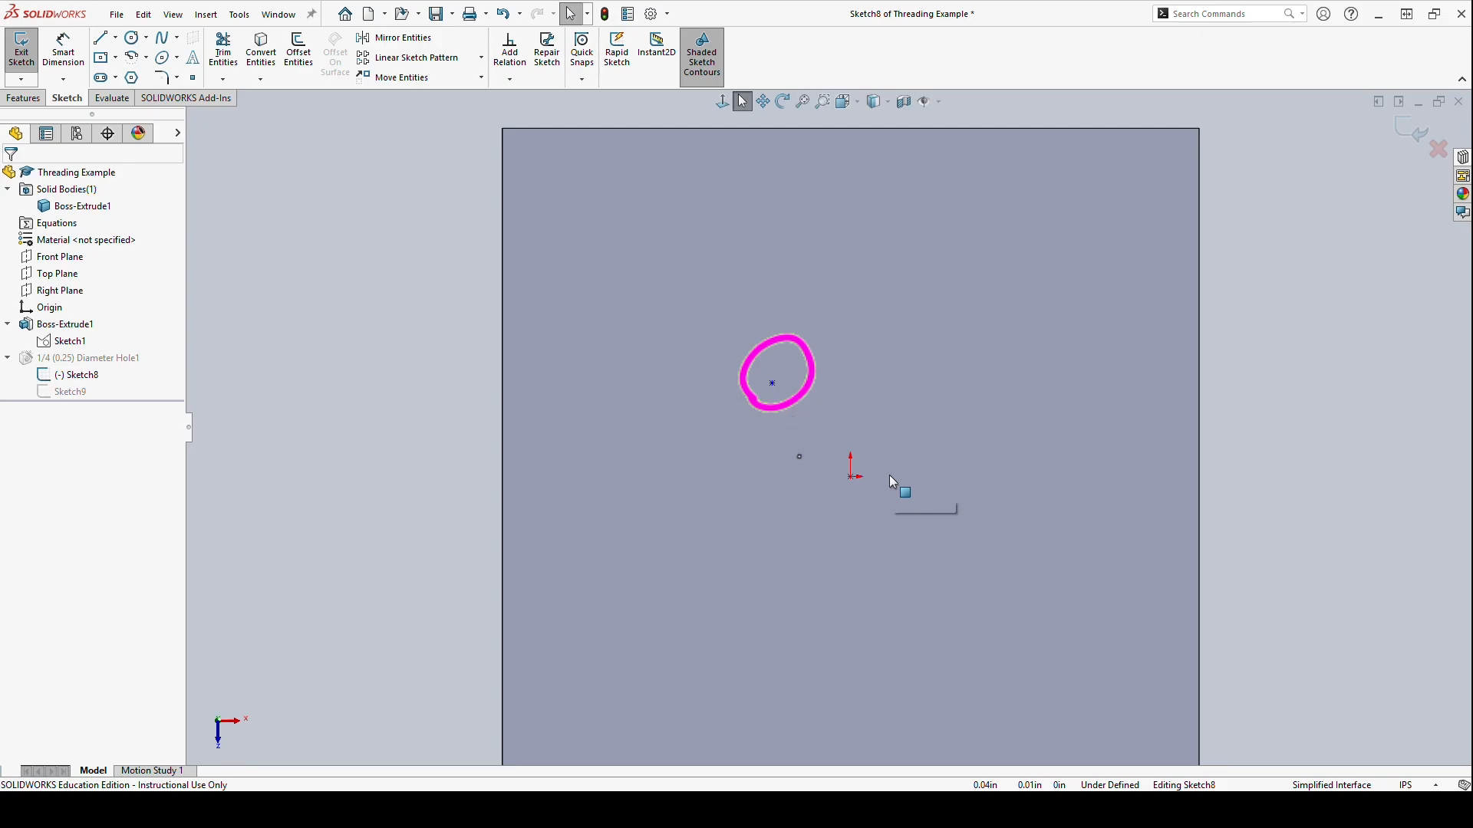
drag(773, 398, 771, 560)
drag(854, 484, 855, 562)
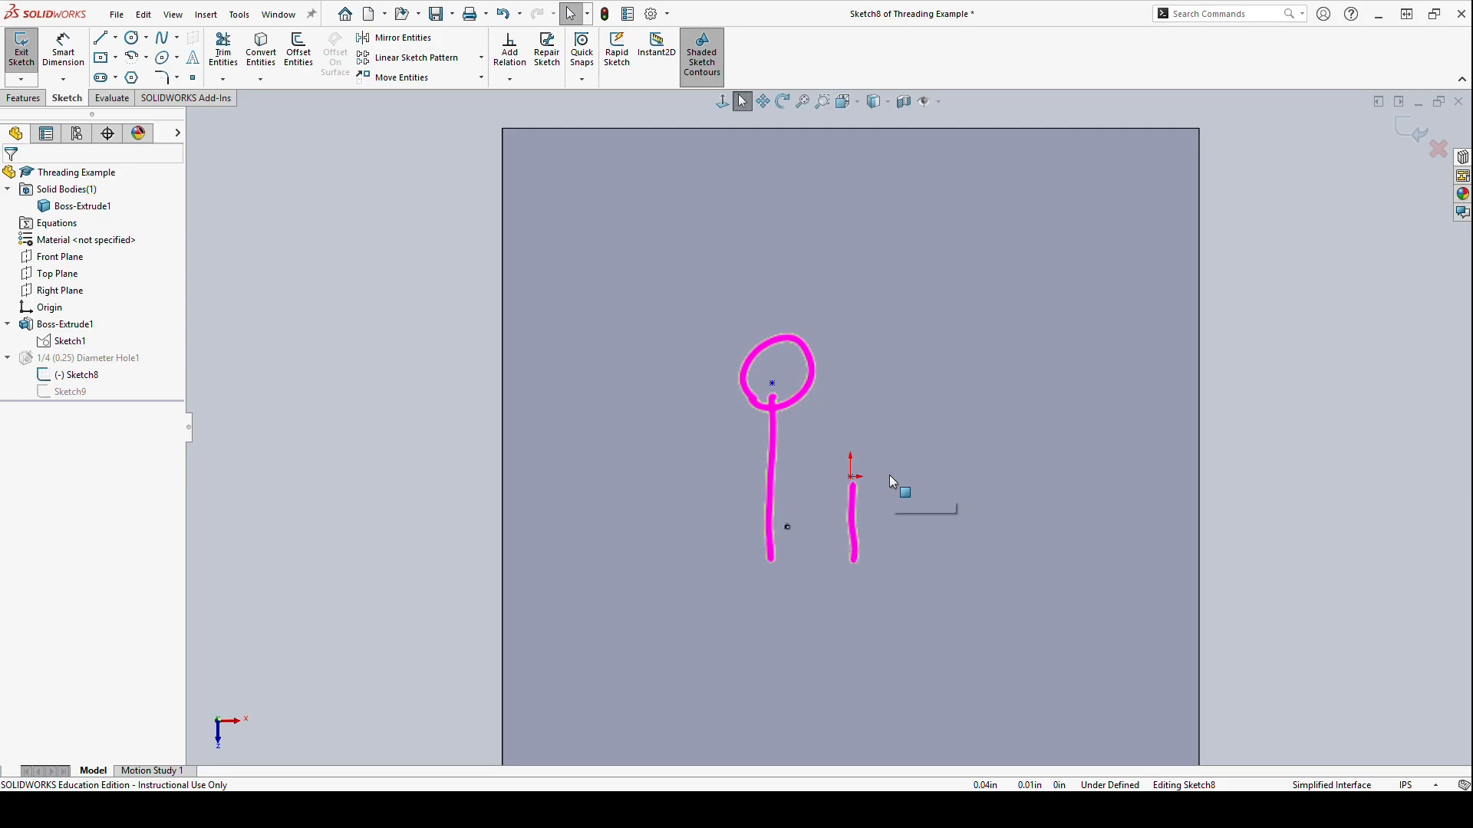
mouse_move(787, 526)
mouse_down()
mouse_move(784, 551)
mouse_move(852, 535)
mouse_move(840, 547)
mouse_up()
drag(783, 385, 943, 381)
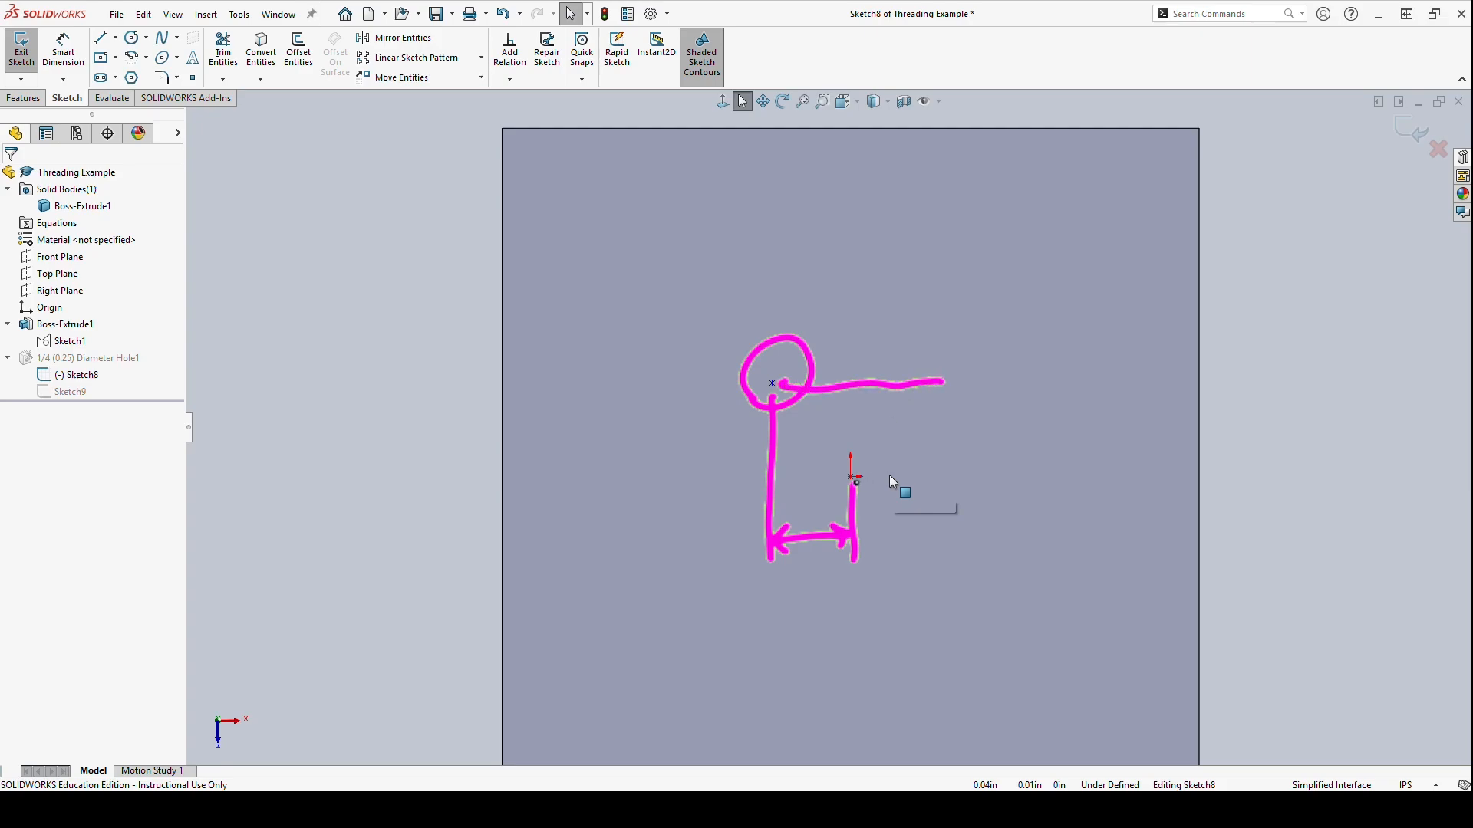
drag(857, 481, 944, 466)
mouse_move(897, 411)
mouse_down()
mouse_move(924, 401)
mouse_move(914, 469)
mouse_move(926, 456)
mouse_up()
mouse_move(836, 491)
mouse_down()
mouse_move(879, 460)
mouse_move(850, 479)
mouse_up()
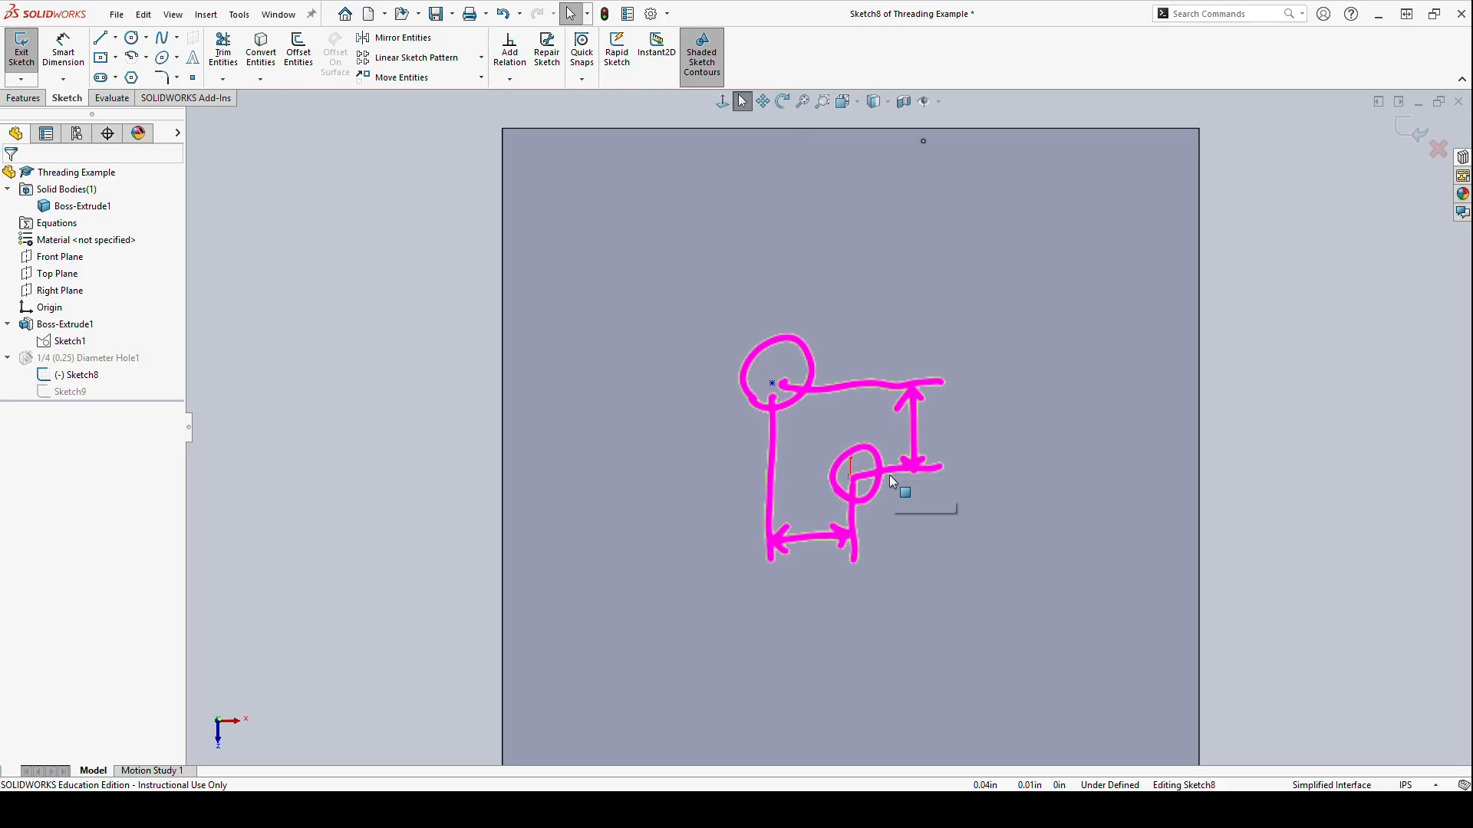
drag(923, 130, 930, 393)
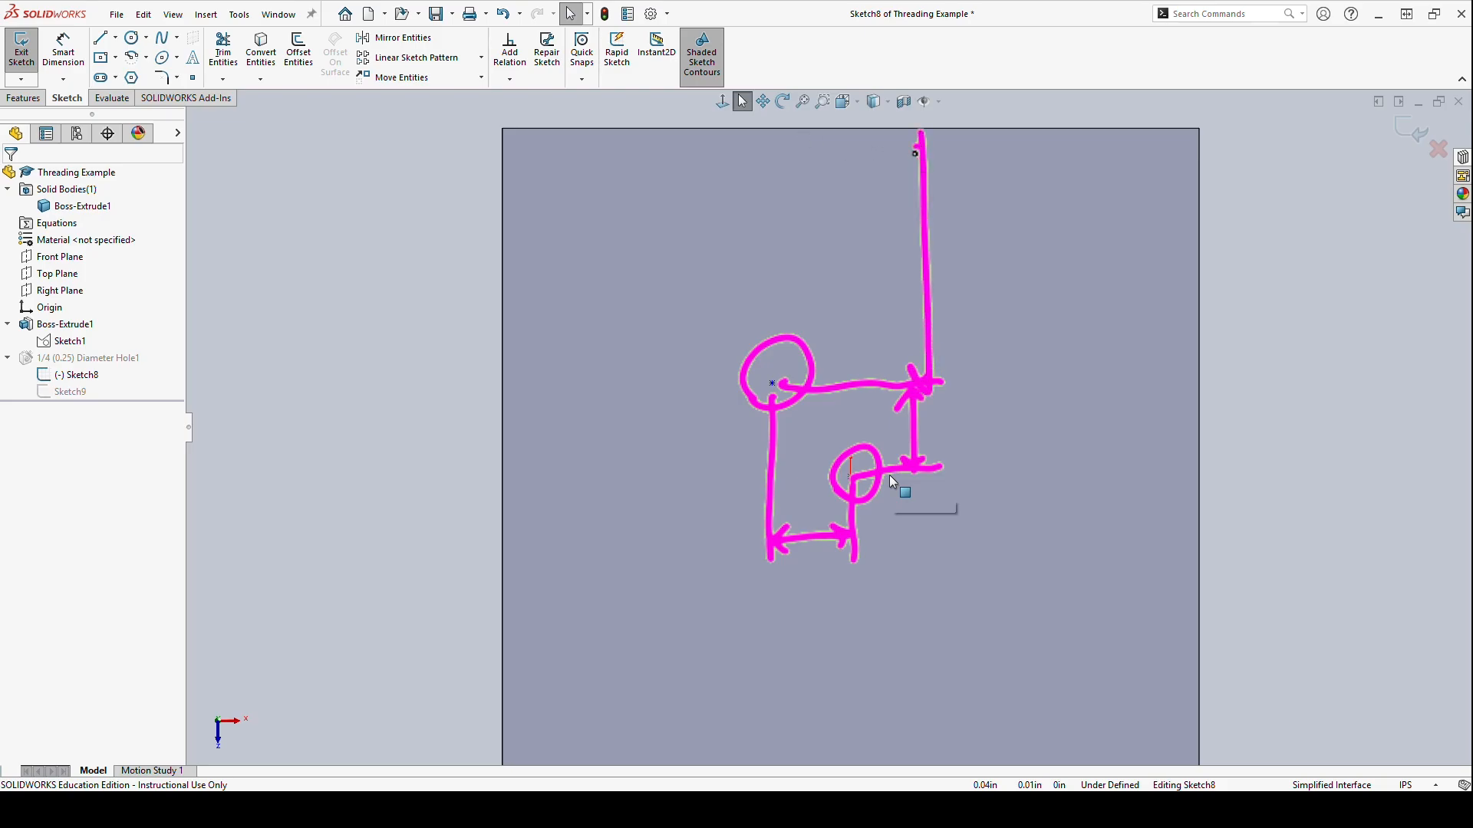
drag(912, 161, 922, 132)
drag(923, 132, 935, 163)
mouse_move(517, 371)
mouse_down()
mouse_move(521, 403)
mouse_move(768, 388)
mouse_up()
drag(738, 375, 763, 393)
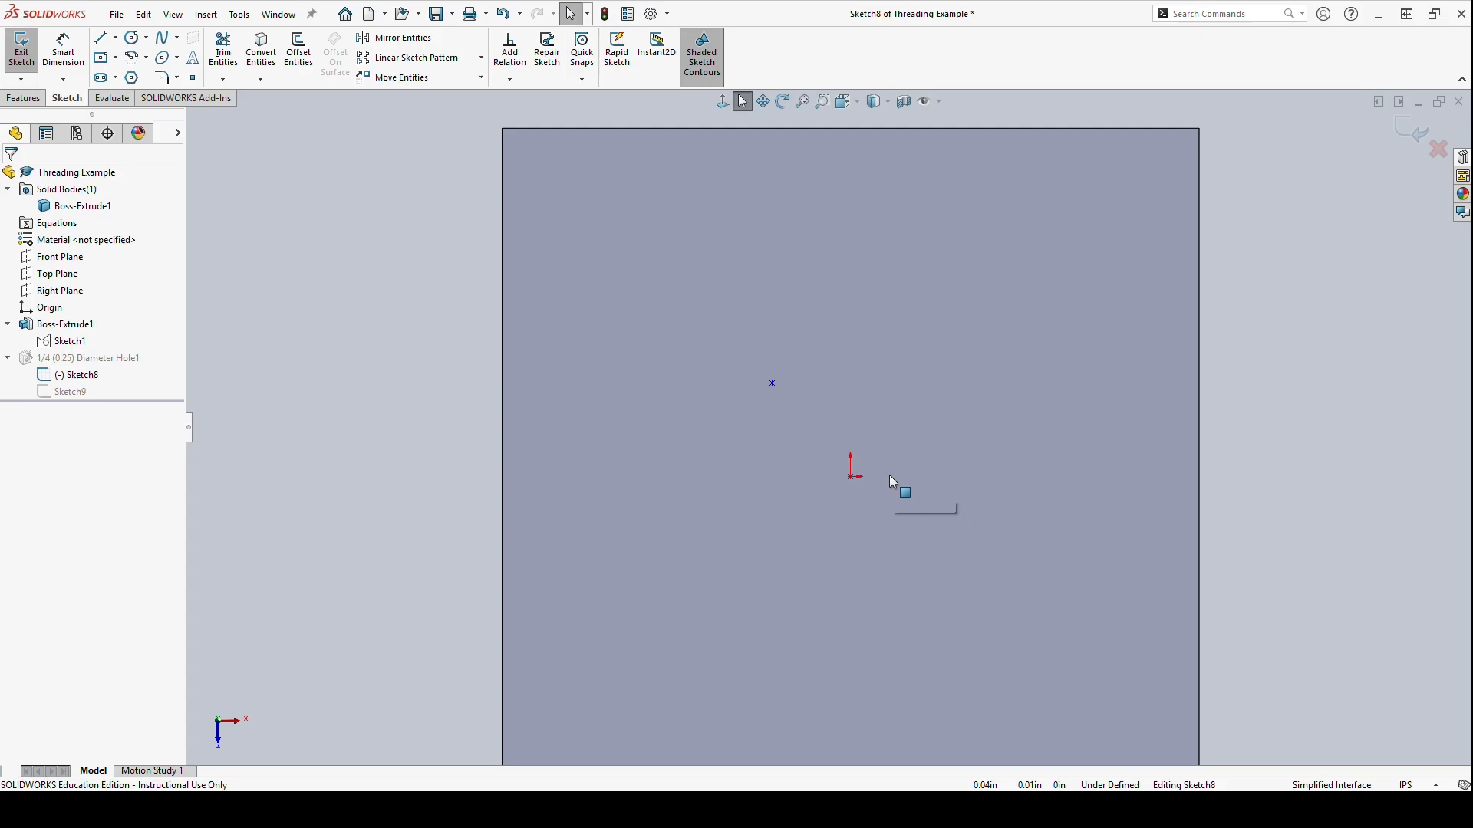
Move the hole's centre point onto the sketch origin and exit the sketch.
scroll(894, 482, down, 1)
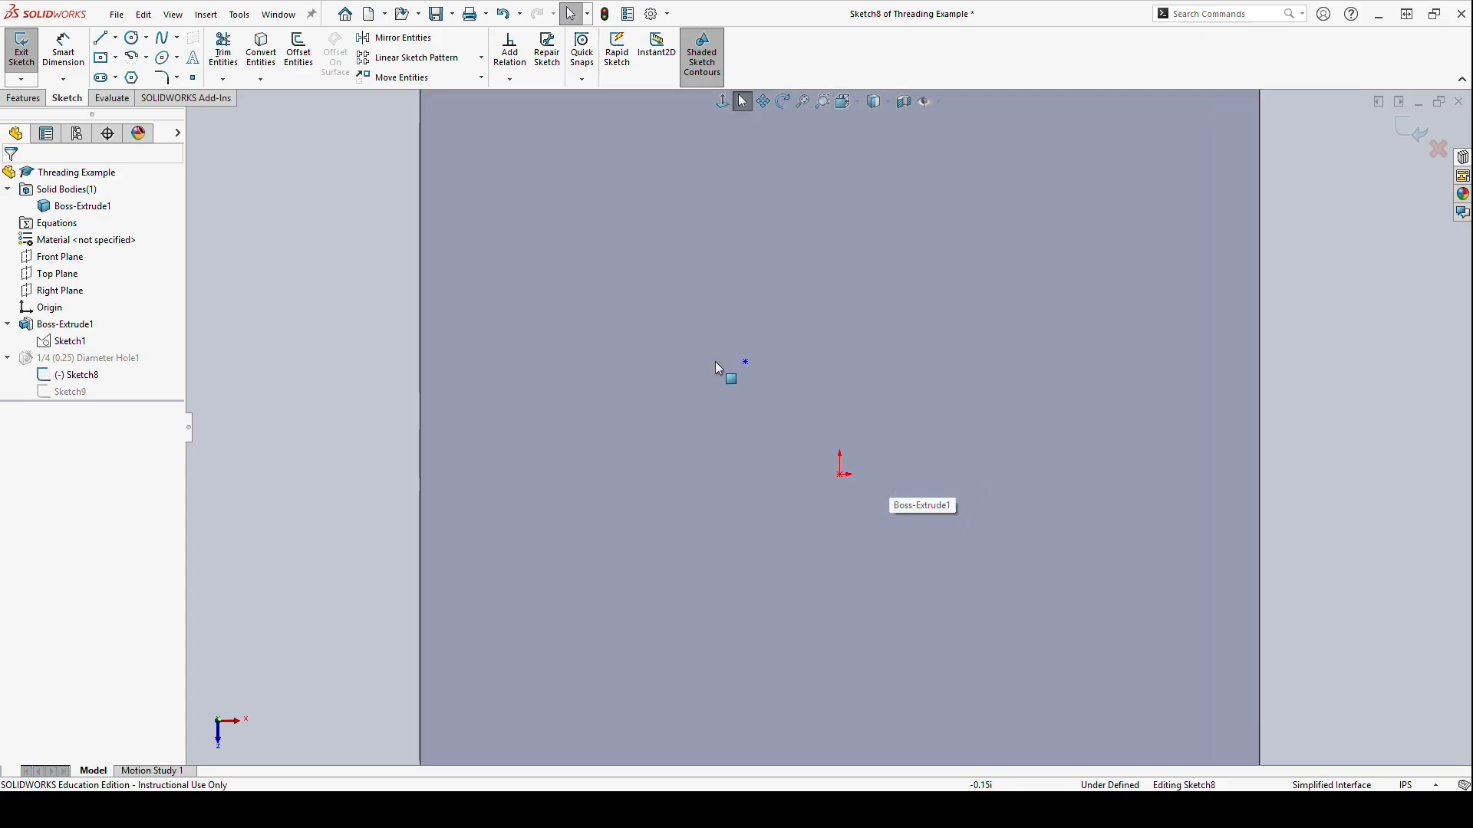
click(746, 361)
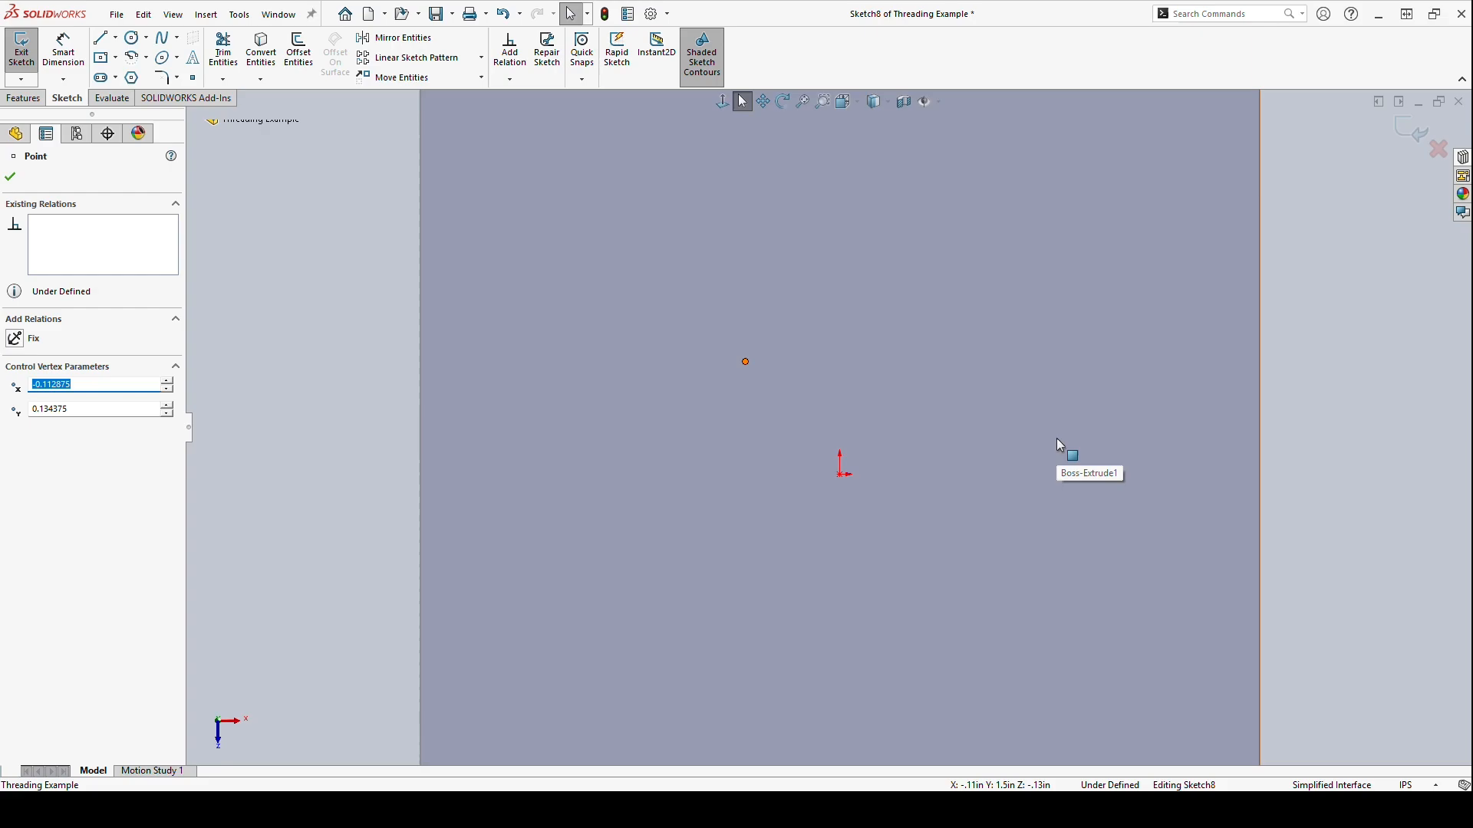
click(1351, 404)
key(f)
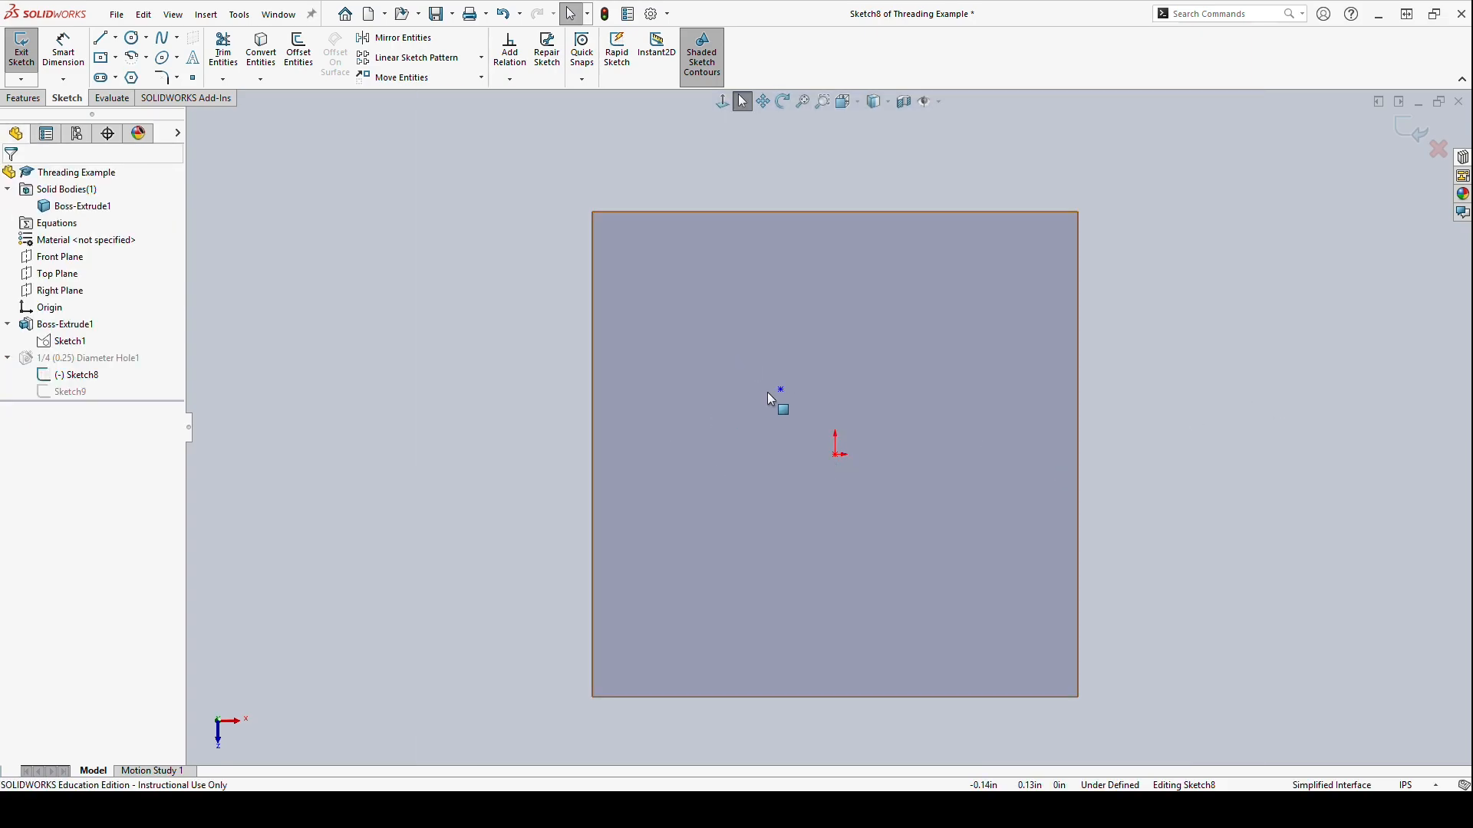
drag(781, 391, 836, 456)
click(1129, 465)
click(21, 50)
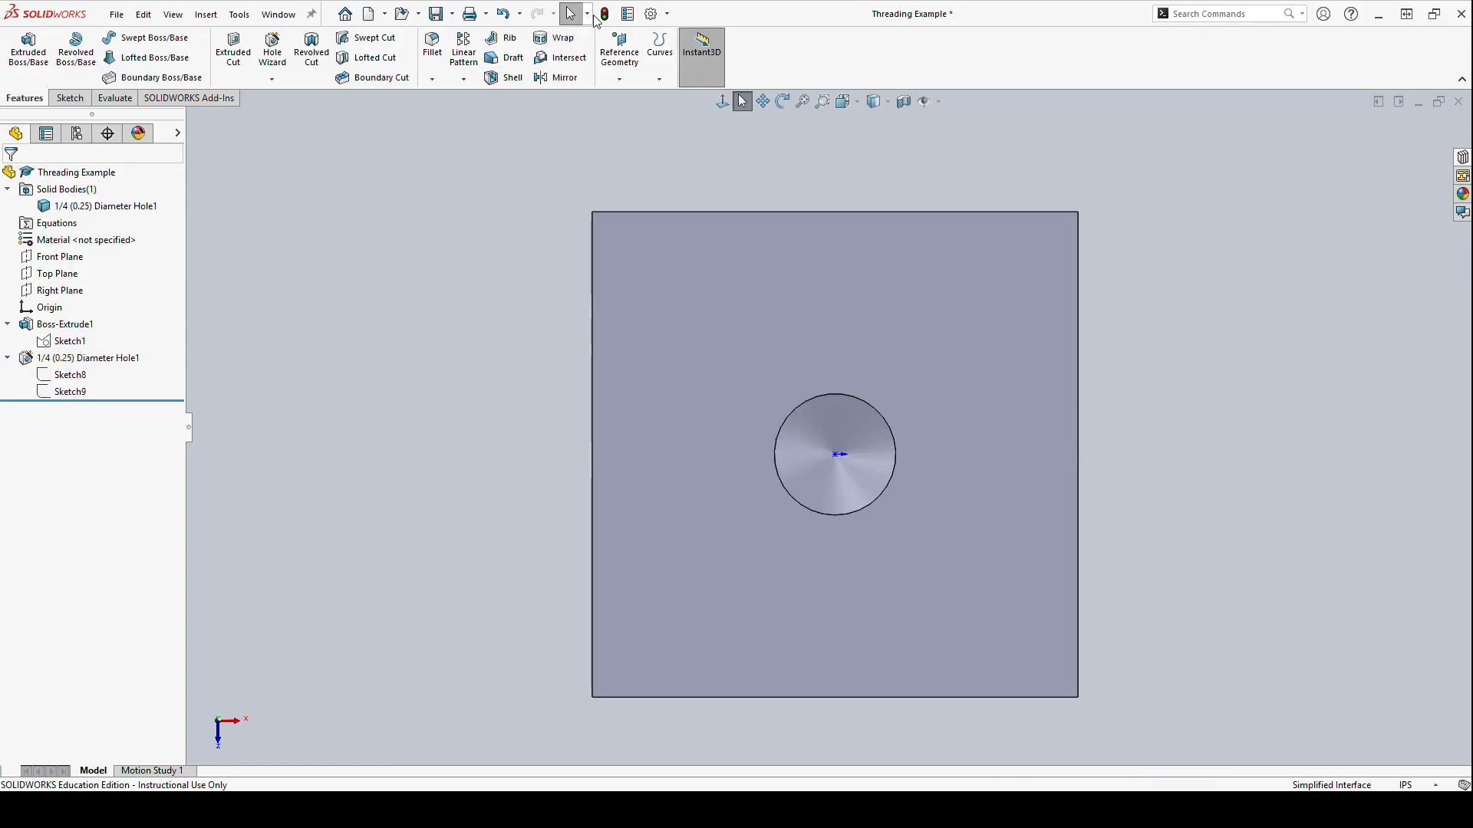
Section the block parallel to the Front Plane, moving the section plane so that it cuts through the centred hole.
click(71, 377)
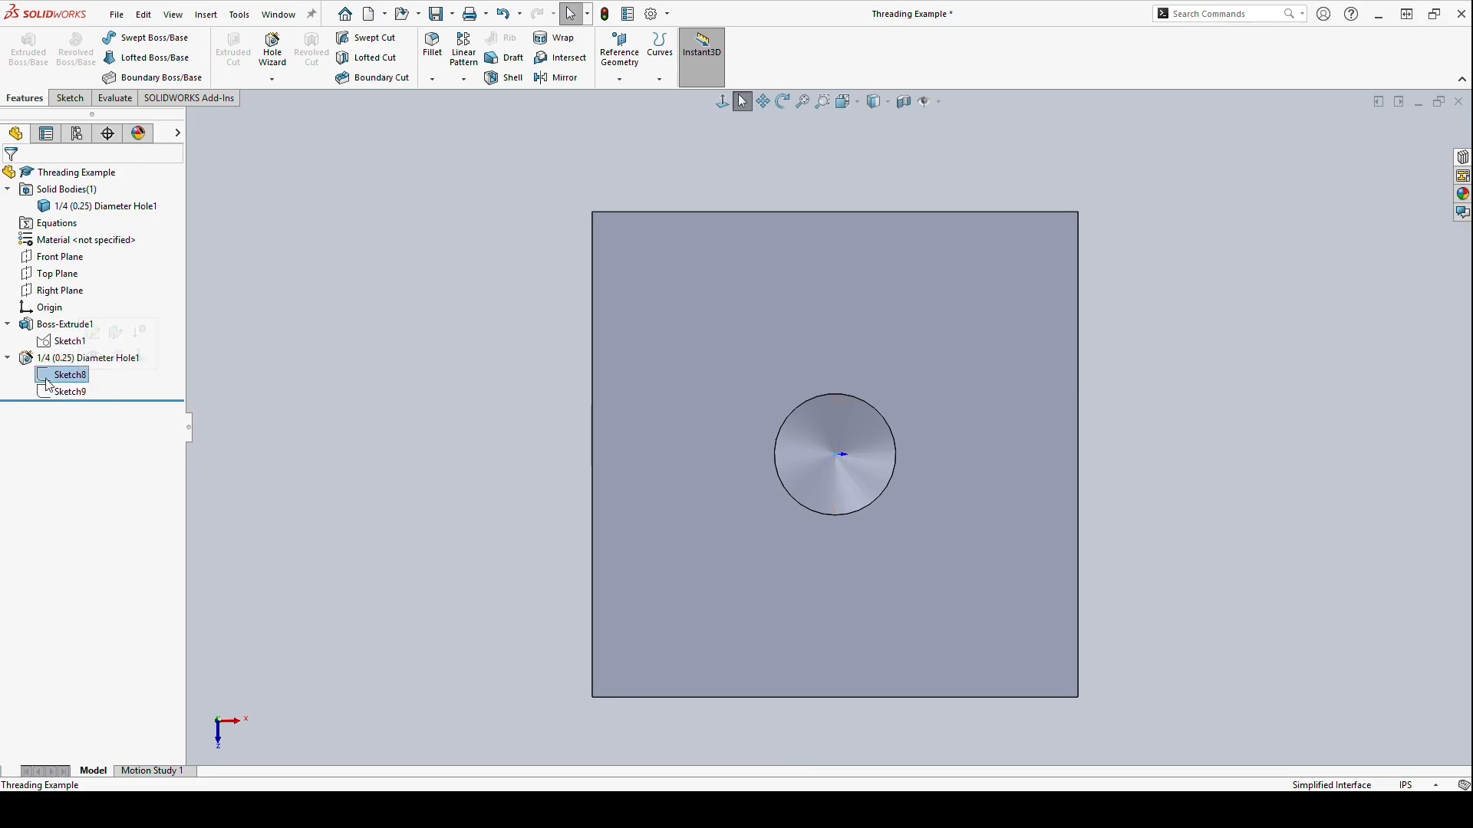
click(348, 457)
middle_drag(744, 491, 871, 240)
click(904, 102)
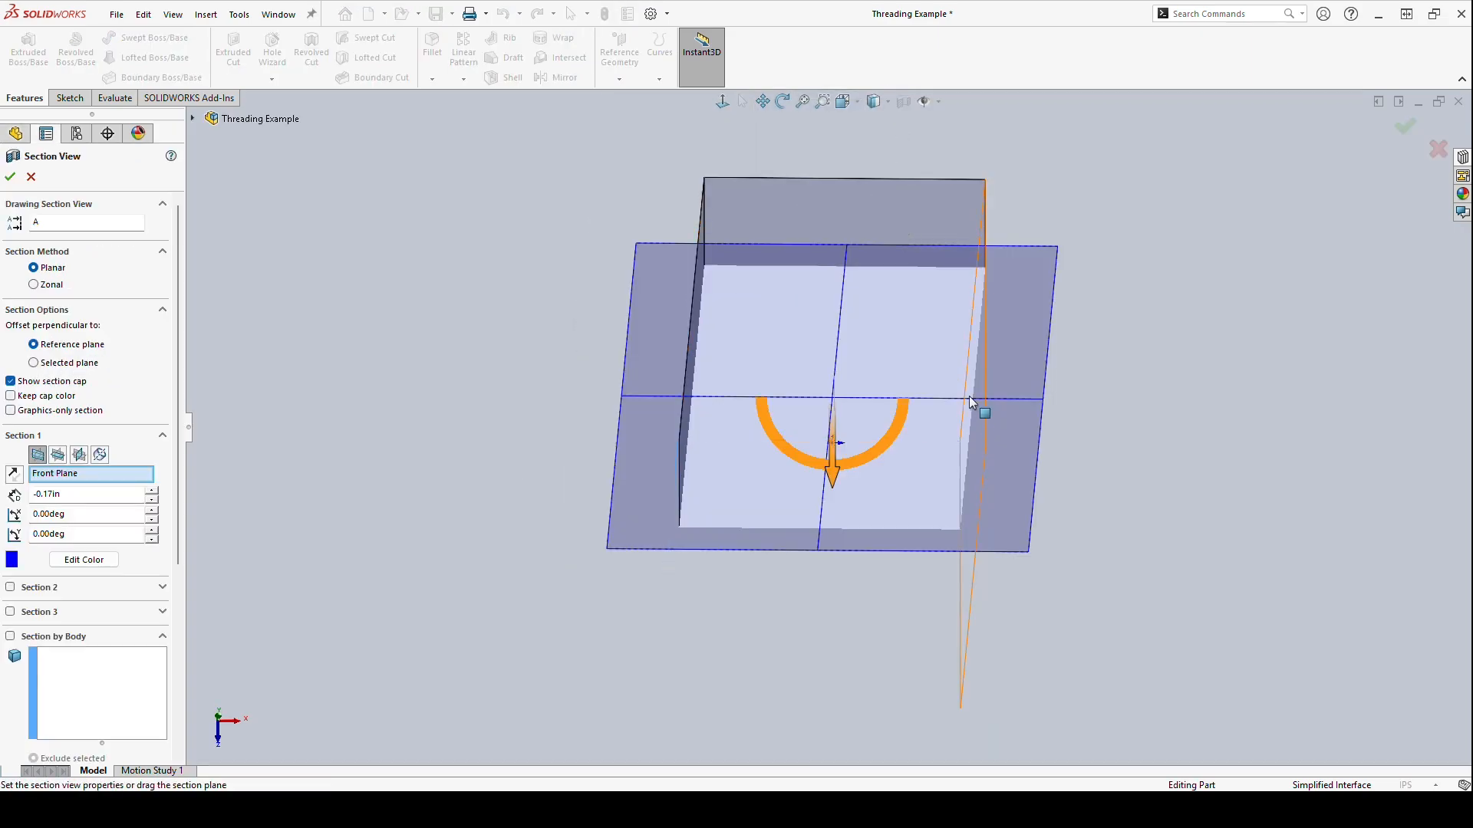
drag(848, 470, 836, 525)
click(11, 178)
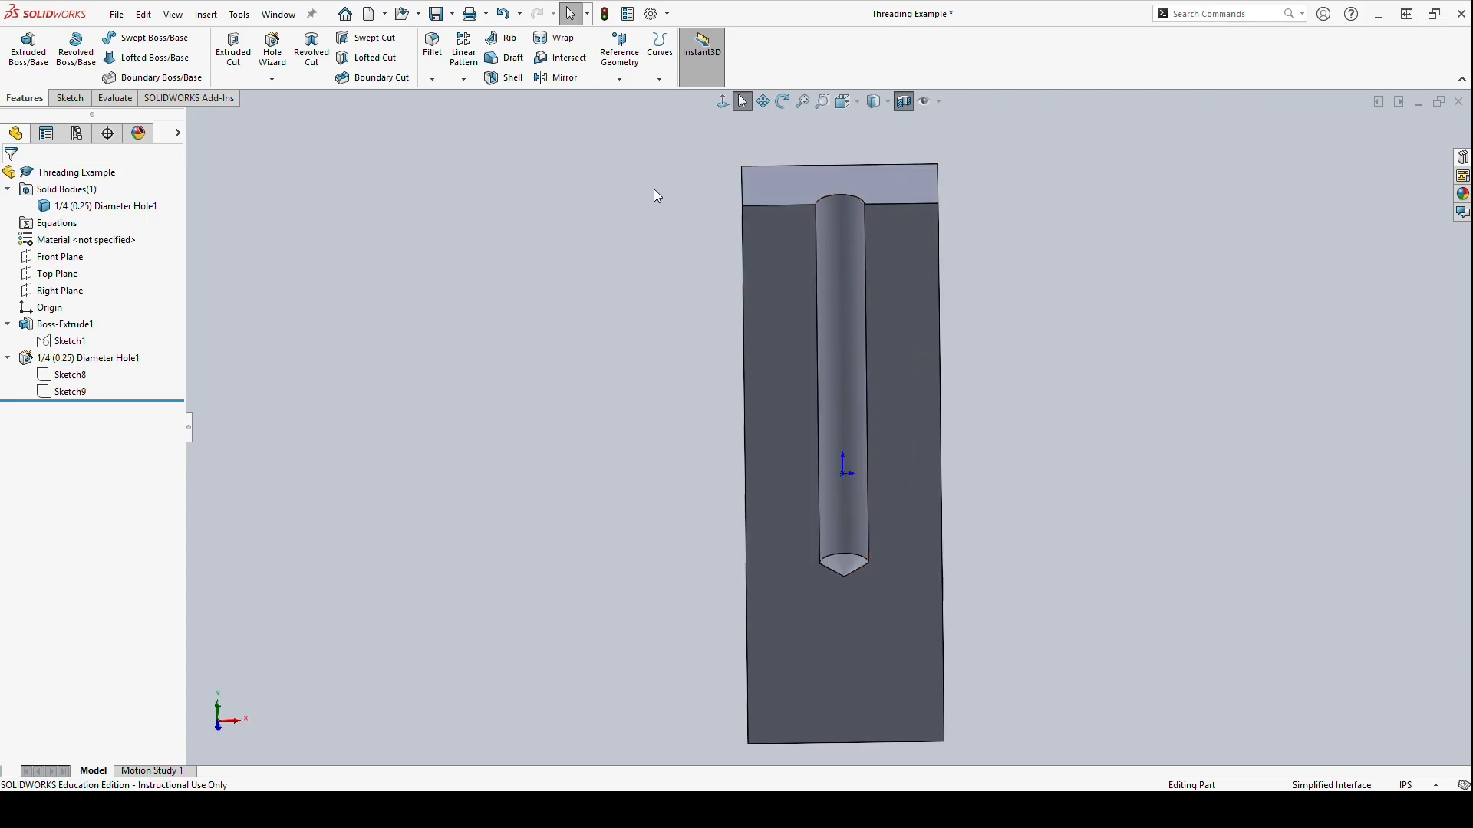
Change the 1/4 hole to a countersink for a Flat Head Screw (100) with close fit and a 2 in blind depth.
right_click(105, 357)
click(119, 307)
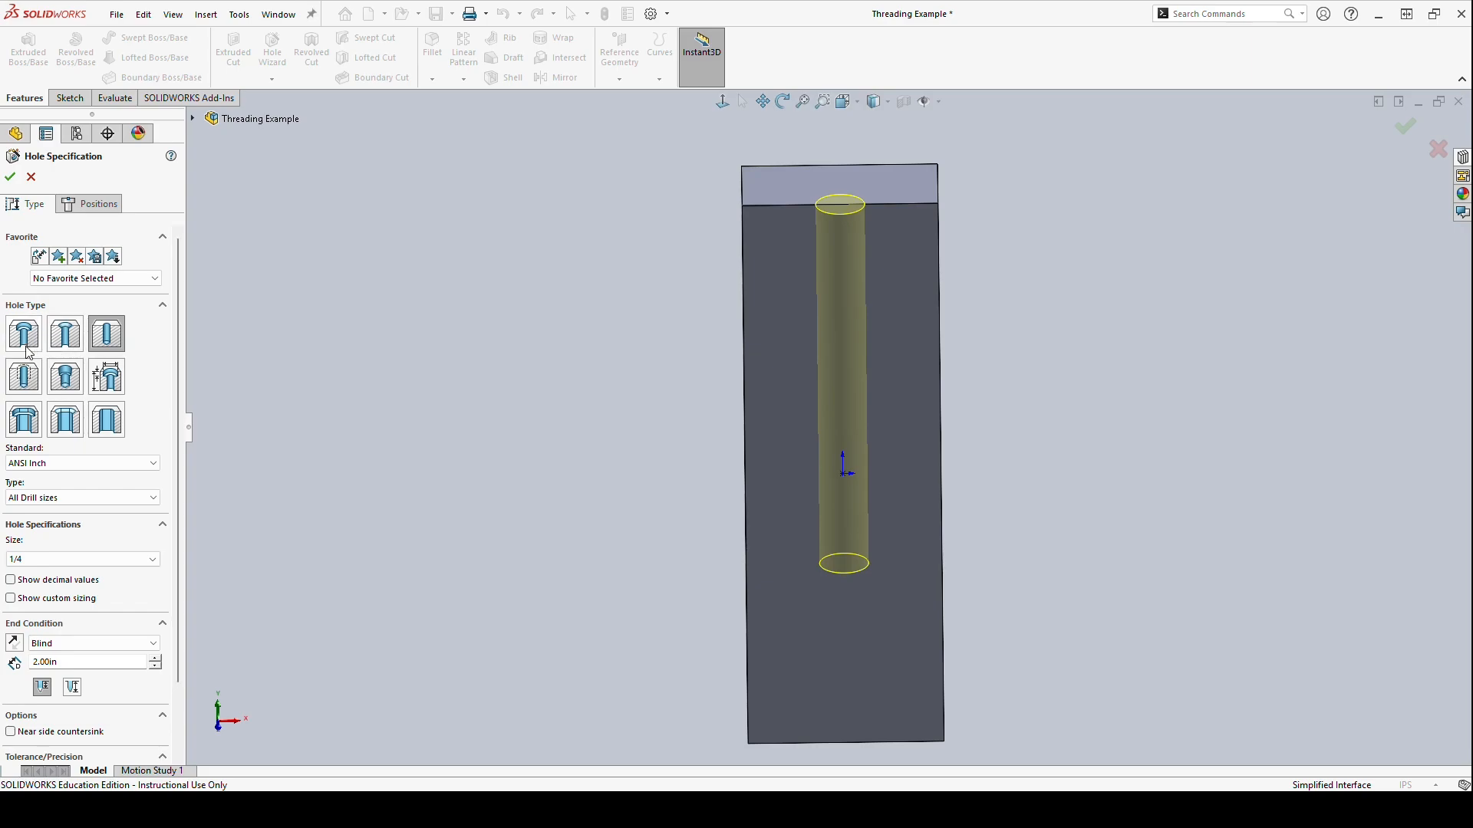
click(66, 335)
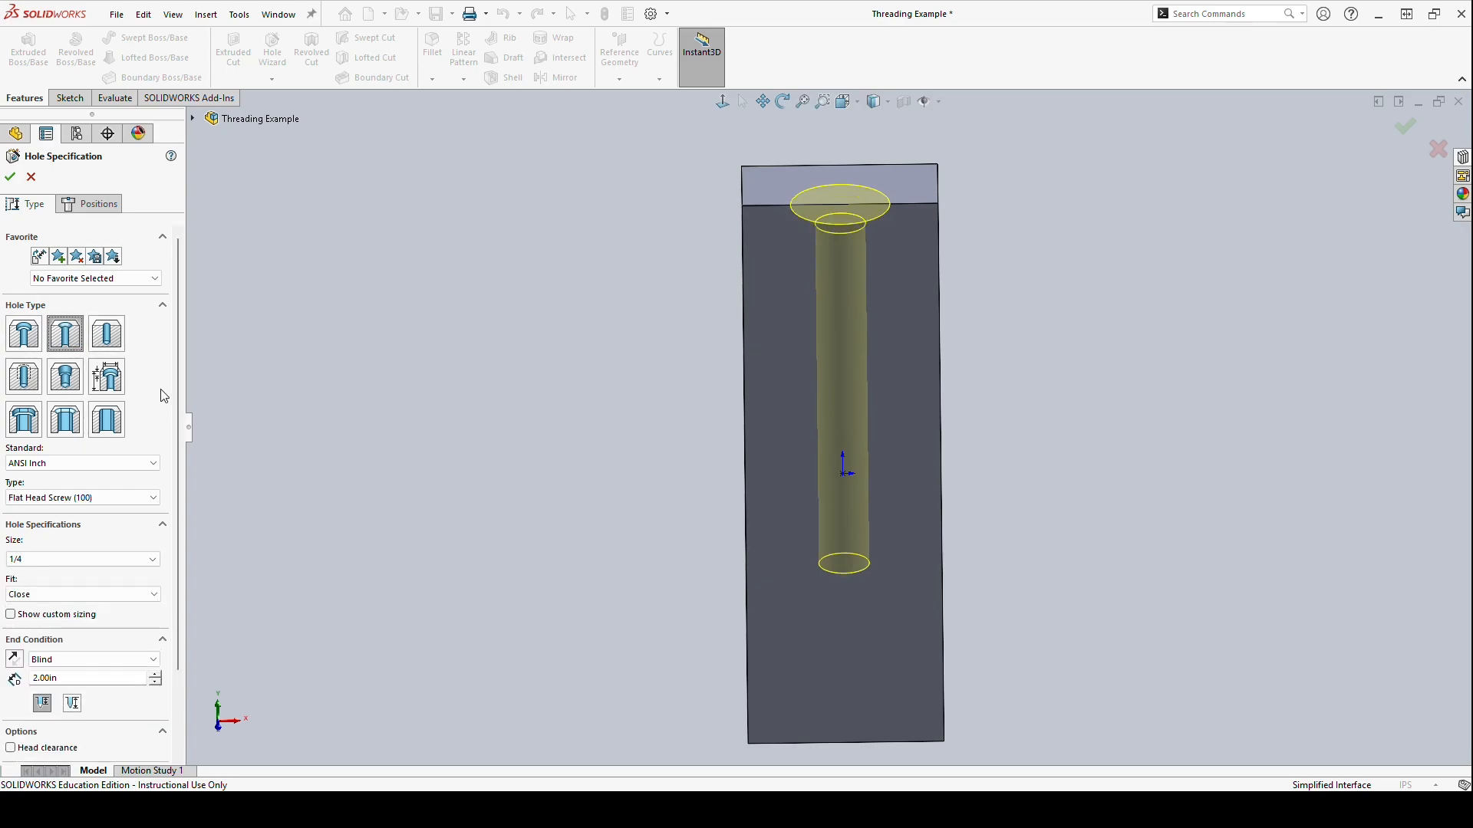
middle_drag(867, 307, 776, 269)
click(10, 176)
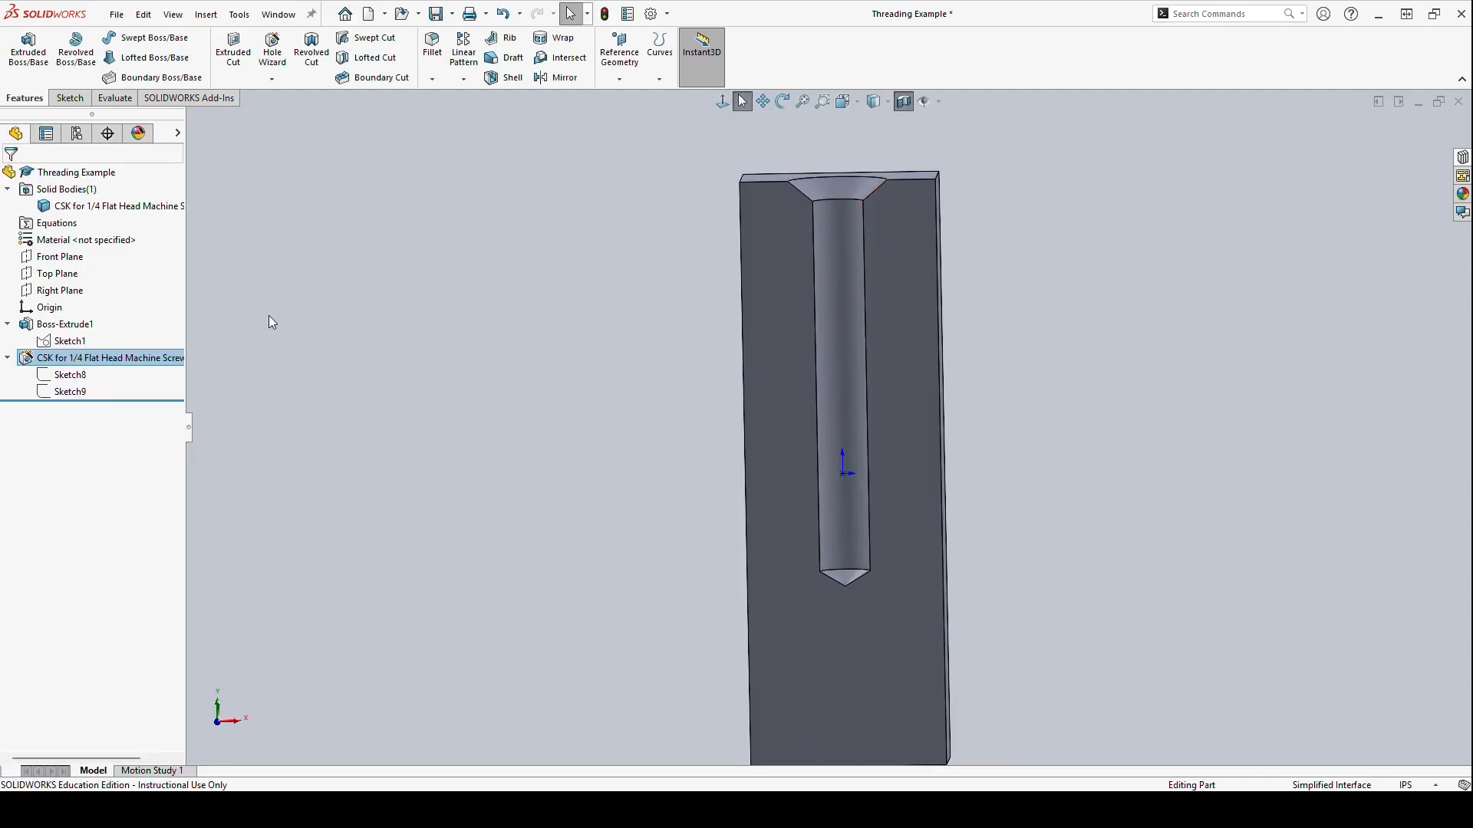
Change the hole to a counterbore for a 1/4 Binding Head Screw and examine its stepped profile in section.
right_click(121, 358)
click(138, 313)
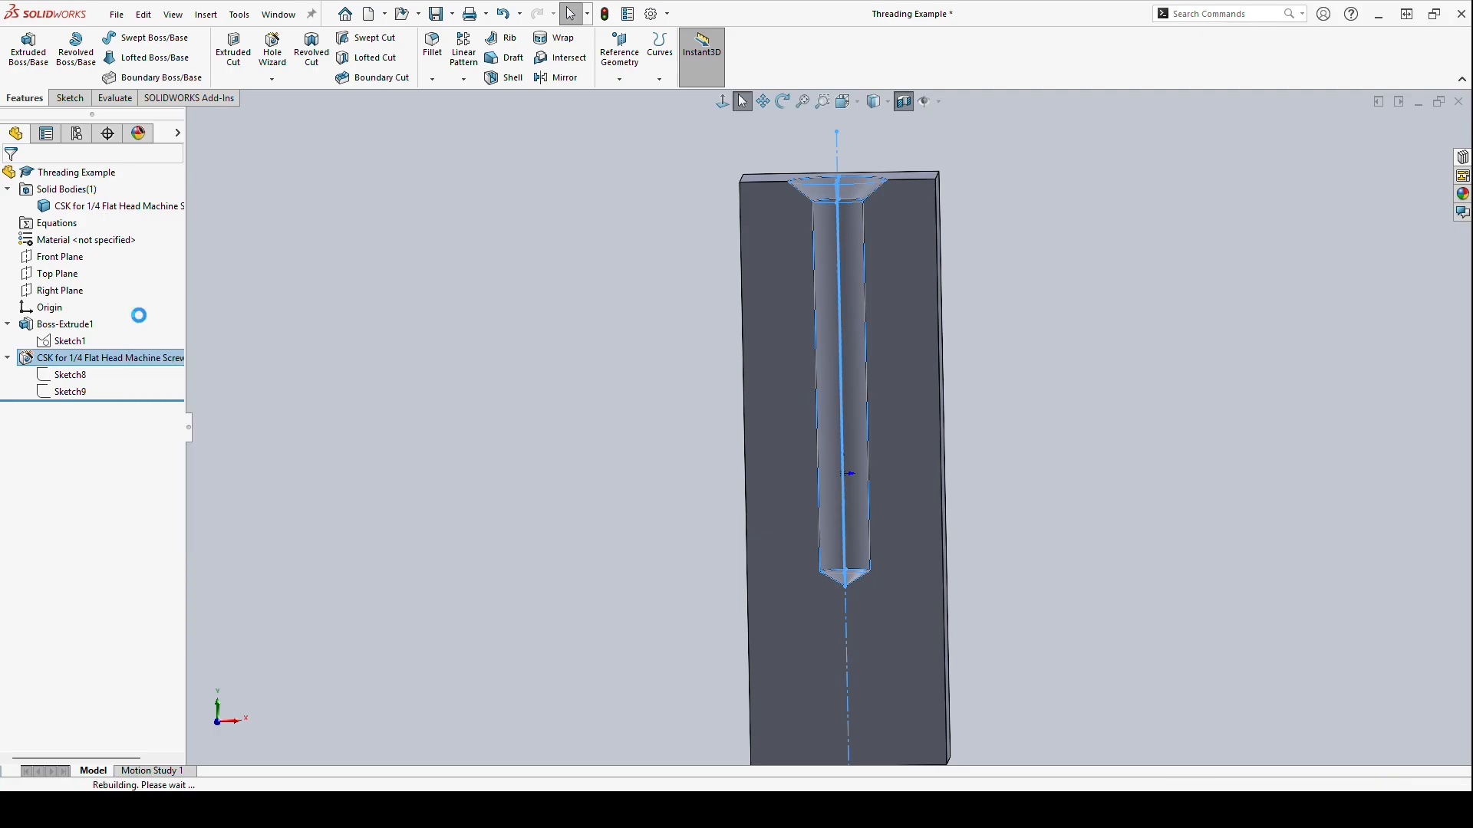
click(24, 333)
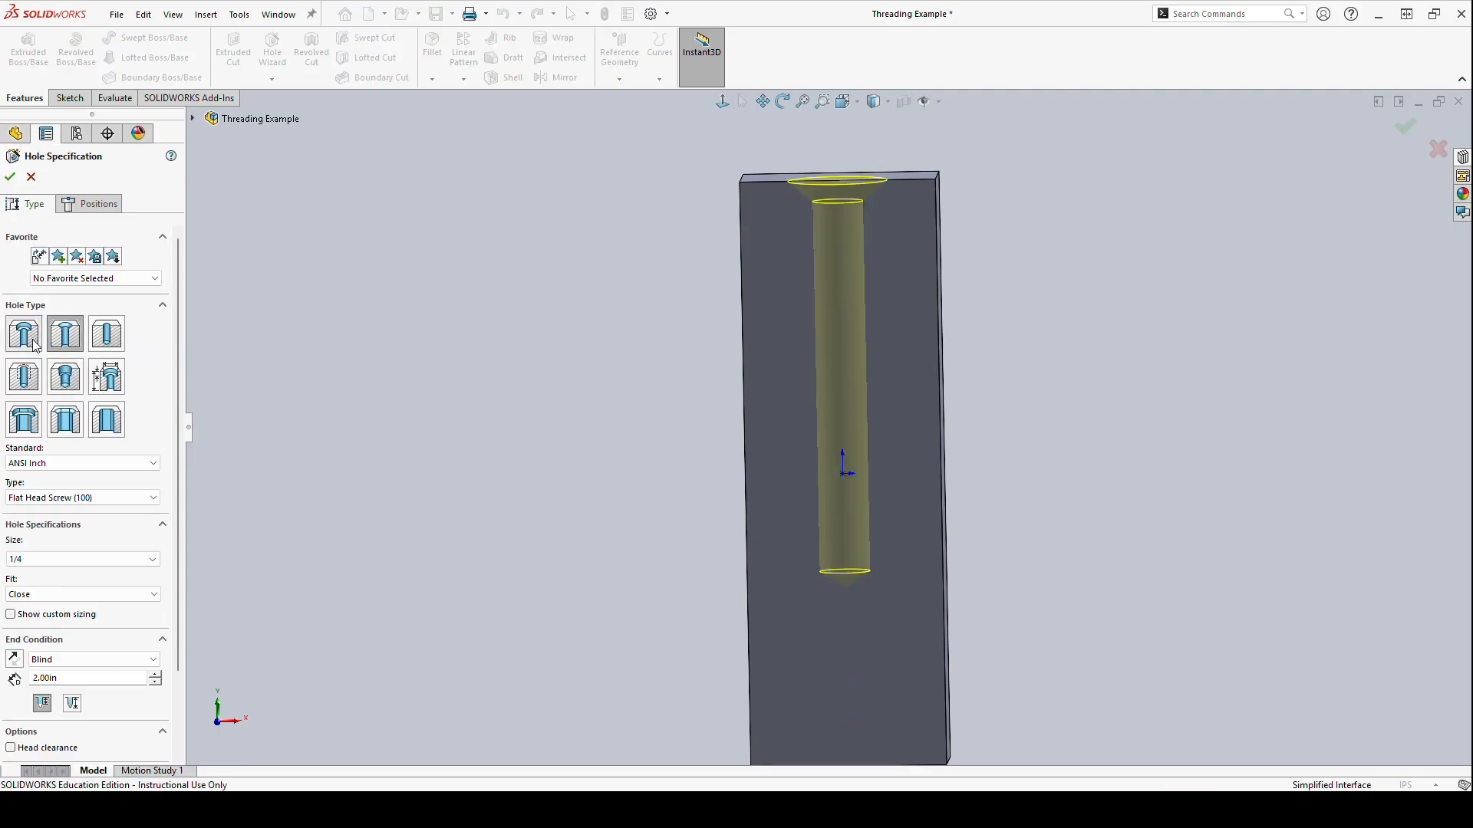
click(10, 177)
scroll(824, 233, down, 3)
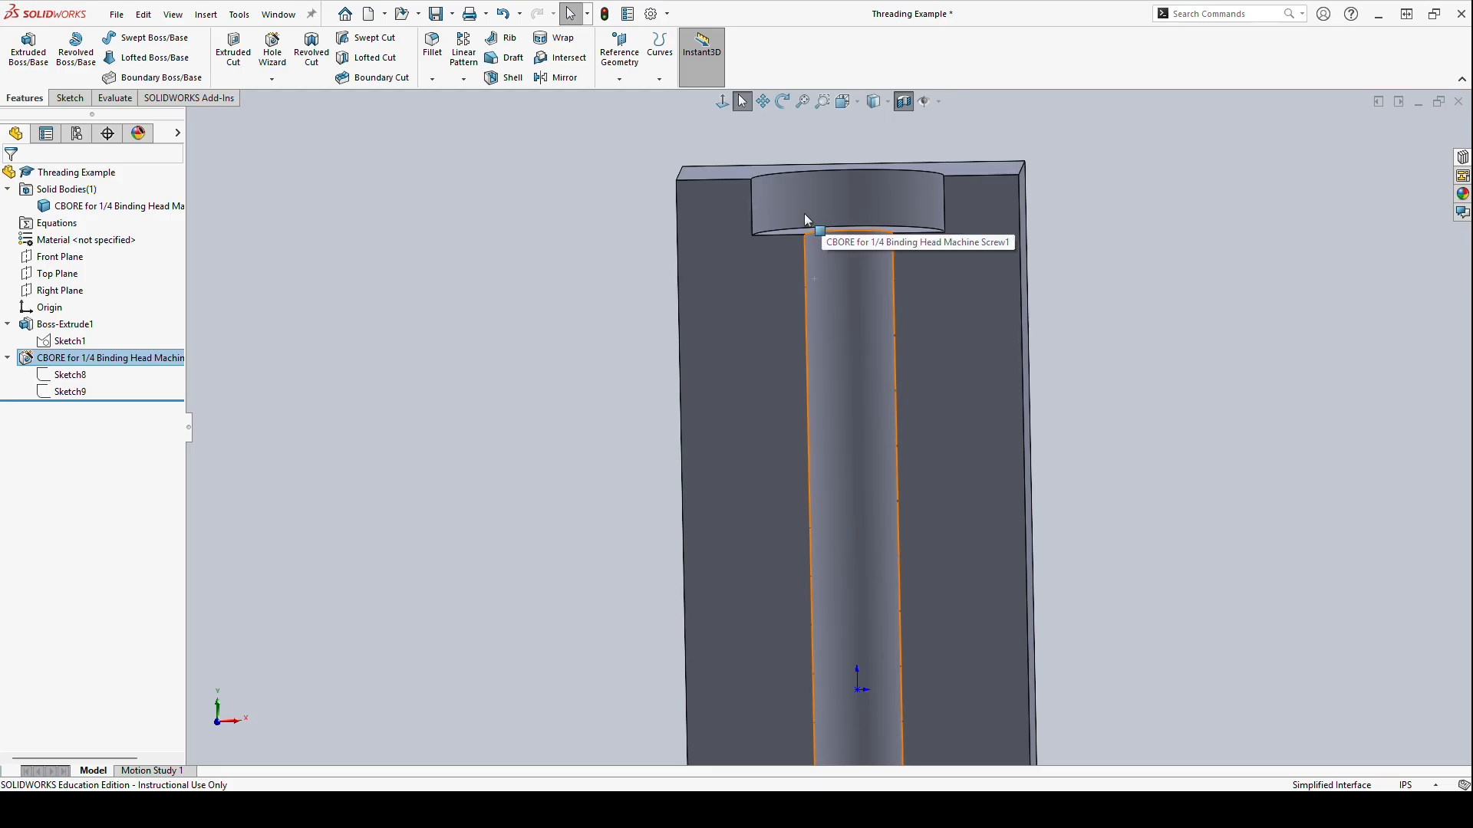
scroll(937, 344, up, 3)
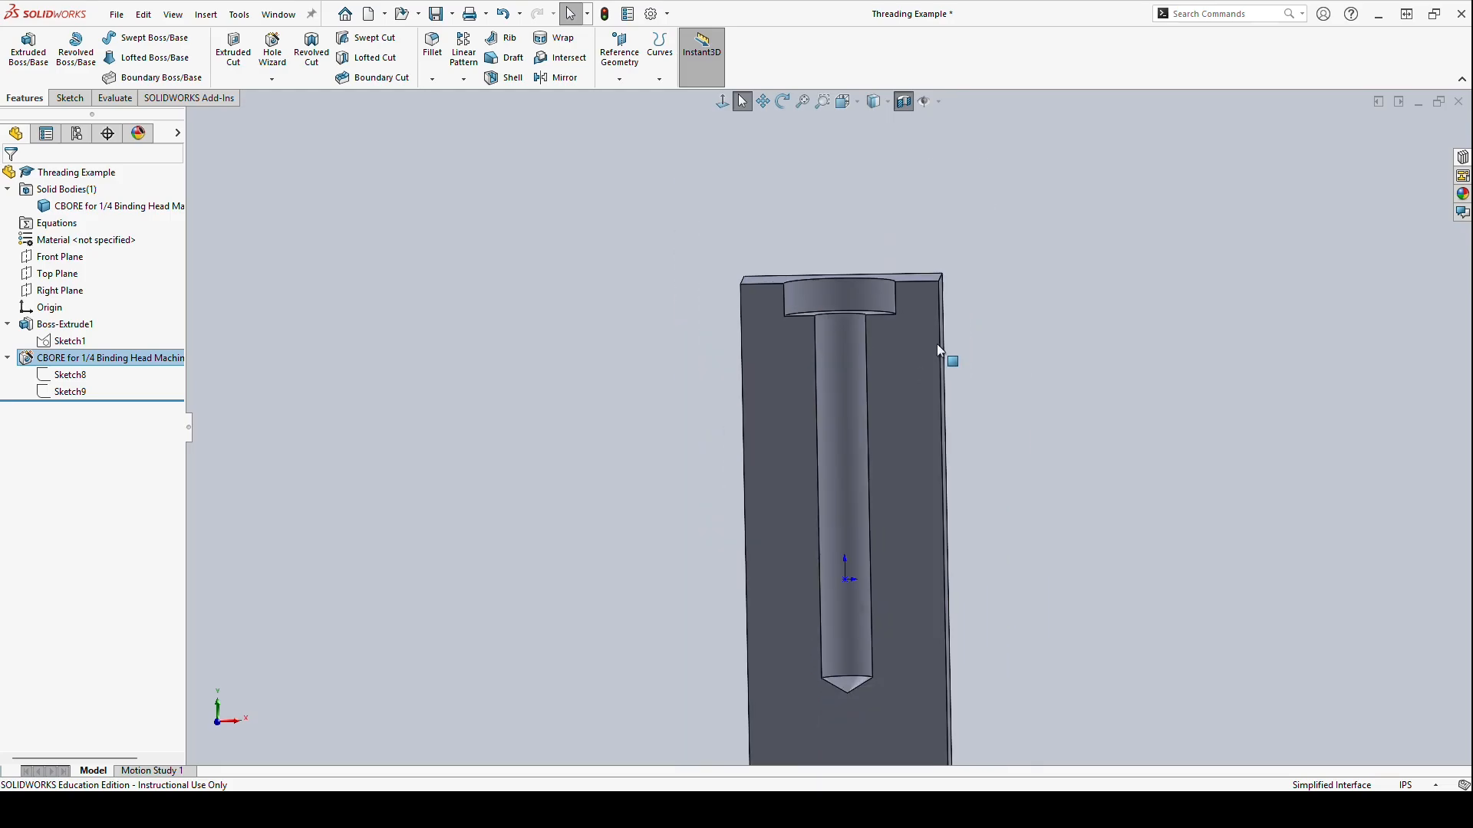
Change the hole to an ANSI Inch 1/4-20 bottoming tapped hole, blind 2 in deep with 0.5 in of thread.
right_click(77, 357)
click(174, 511)
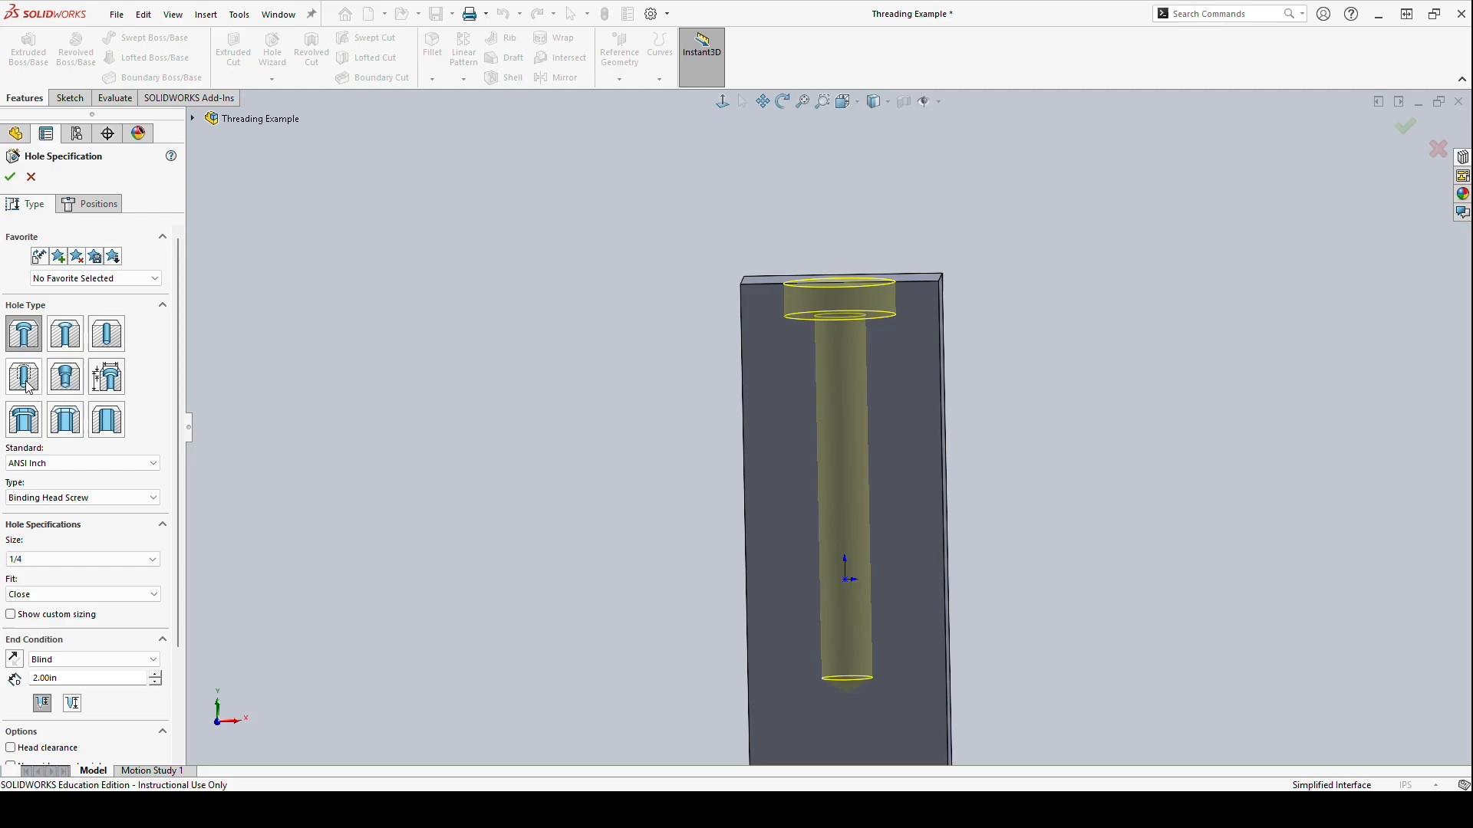
click(107, 347)
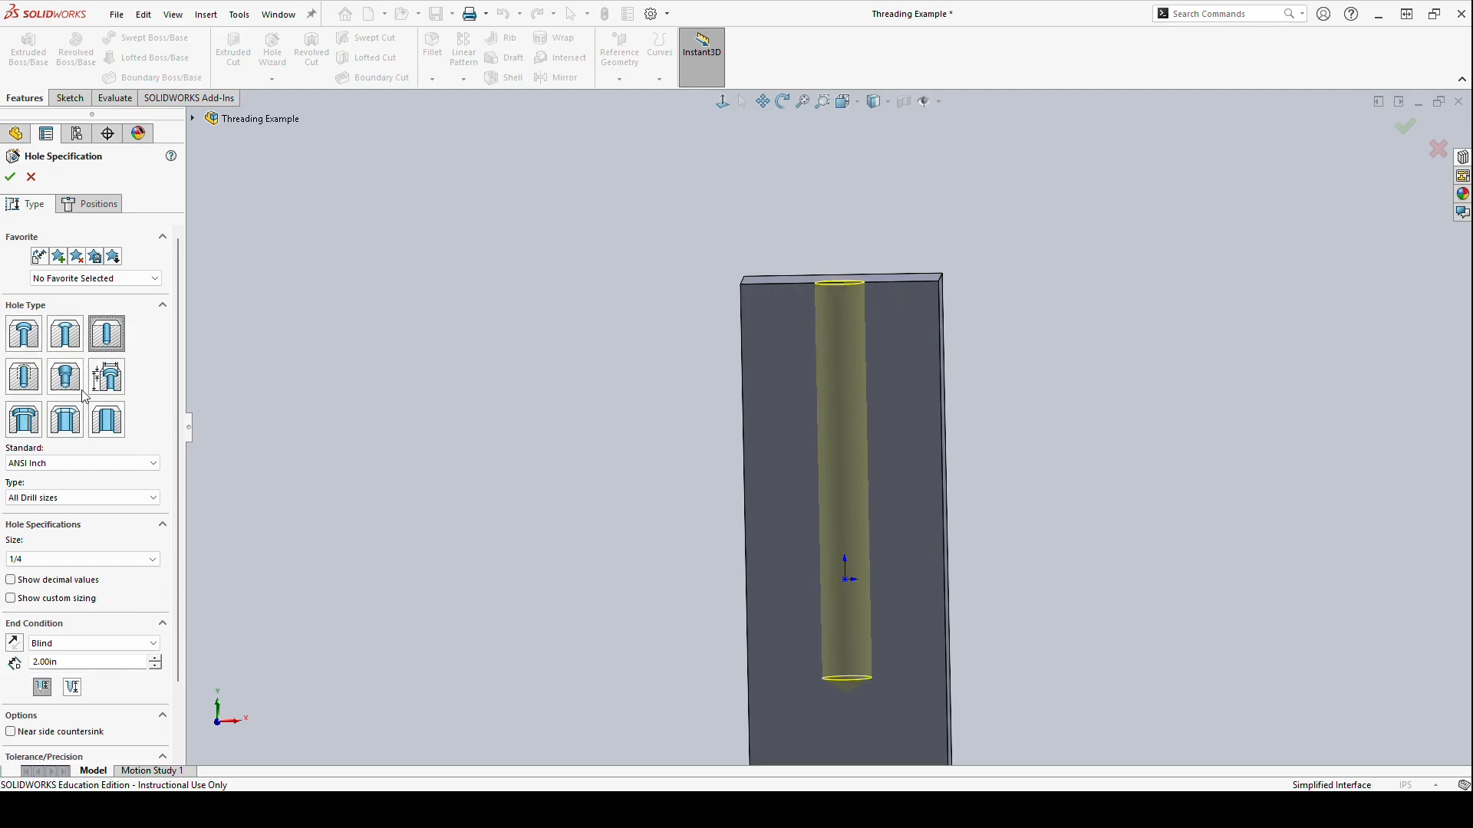
click(24, 376)
click(9, 178)
click(38, 374)
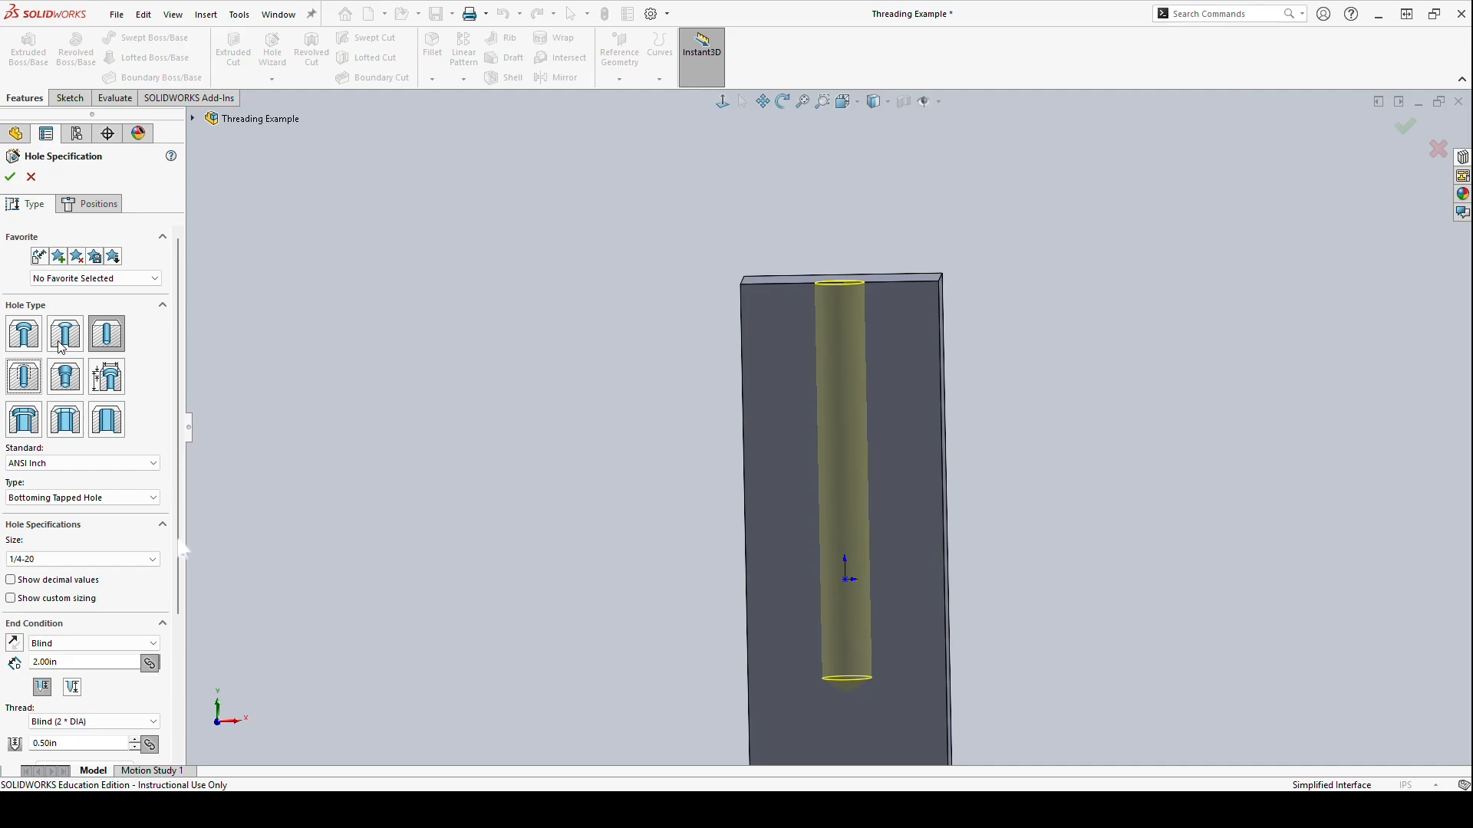
drag(175, 443, 165, 583)
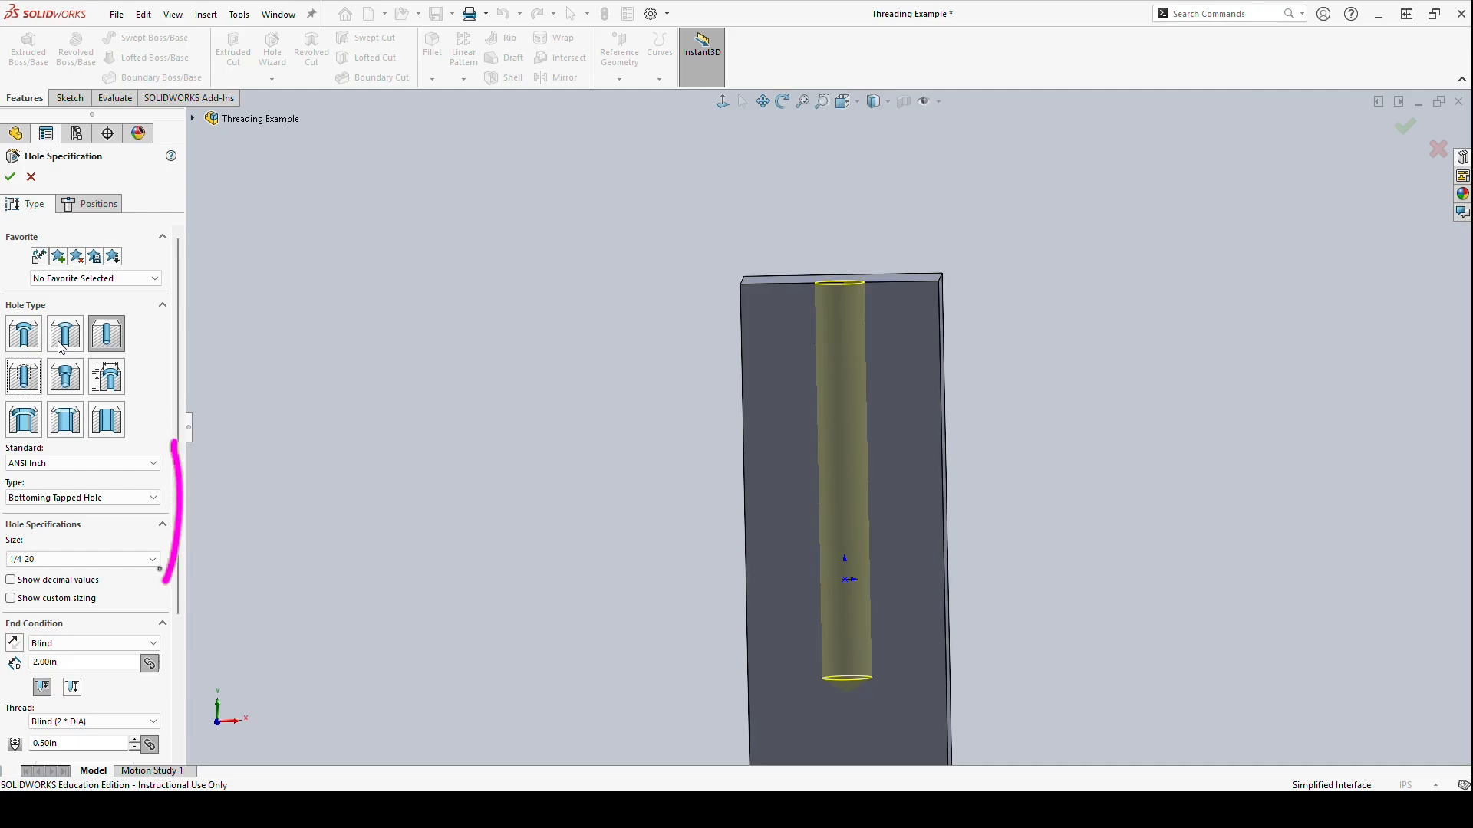
drag(55, 575, 129, 570)
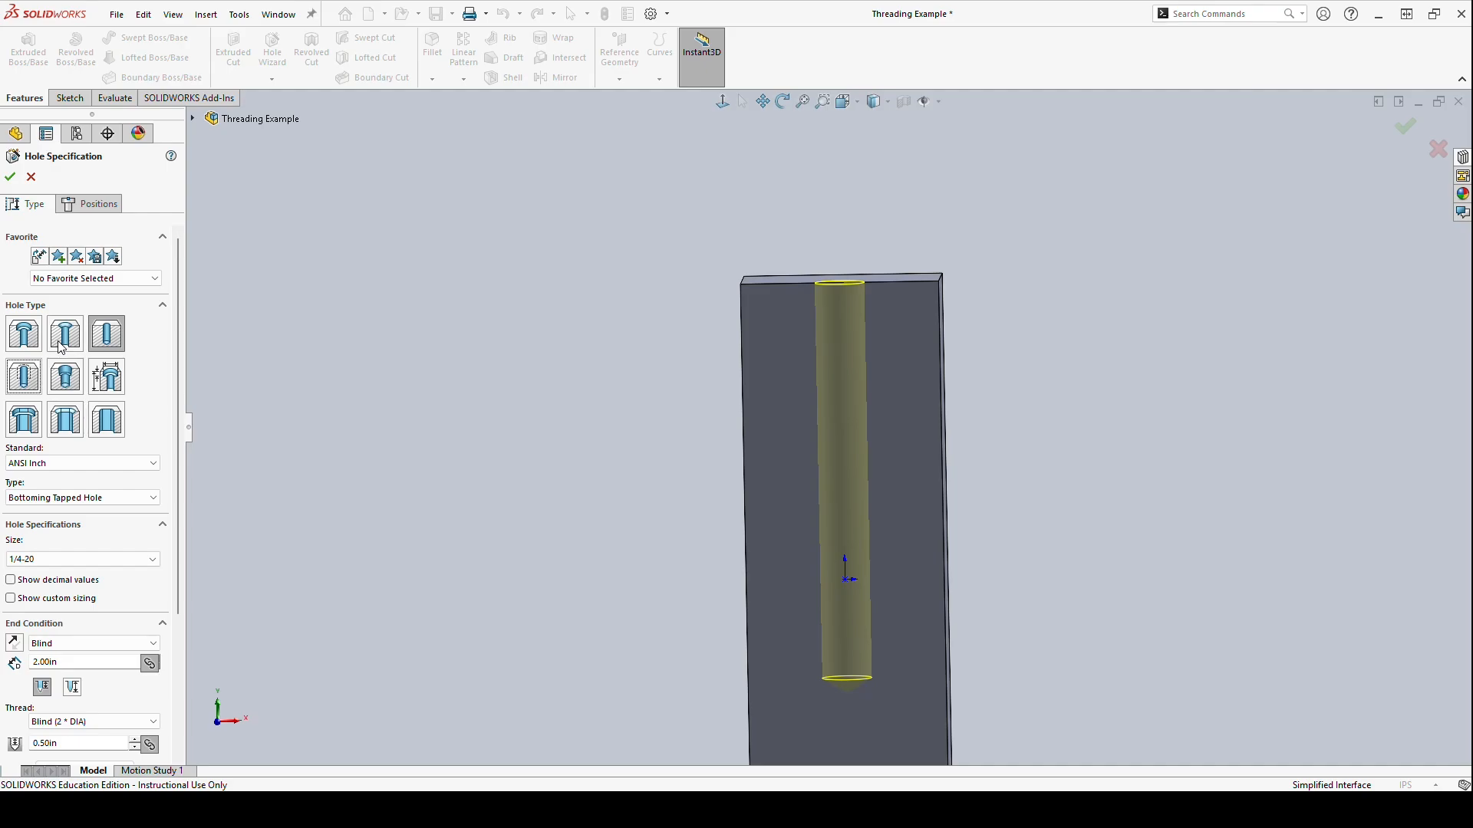
click(9, 177)
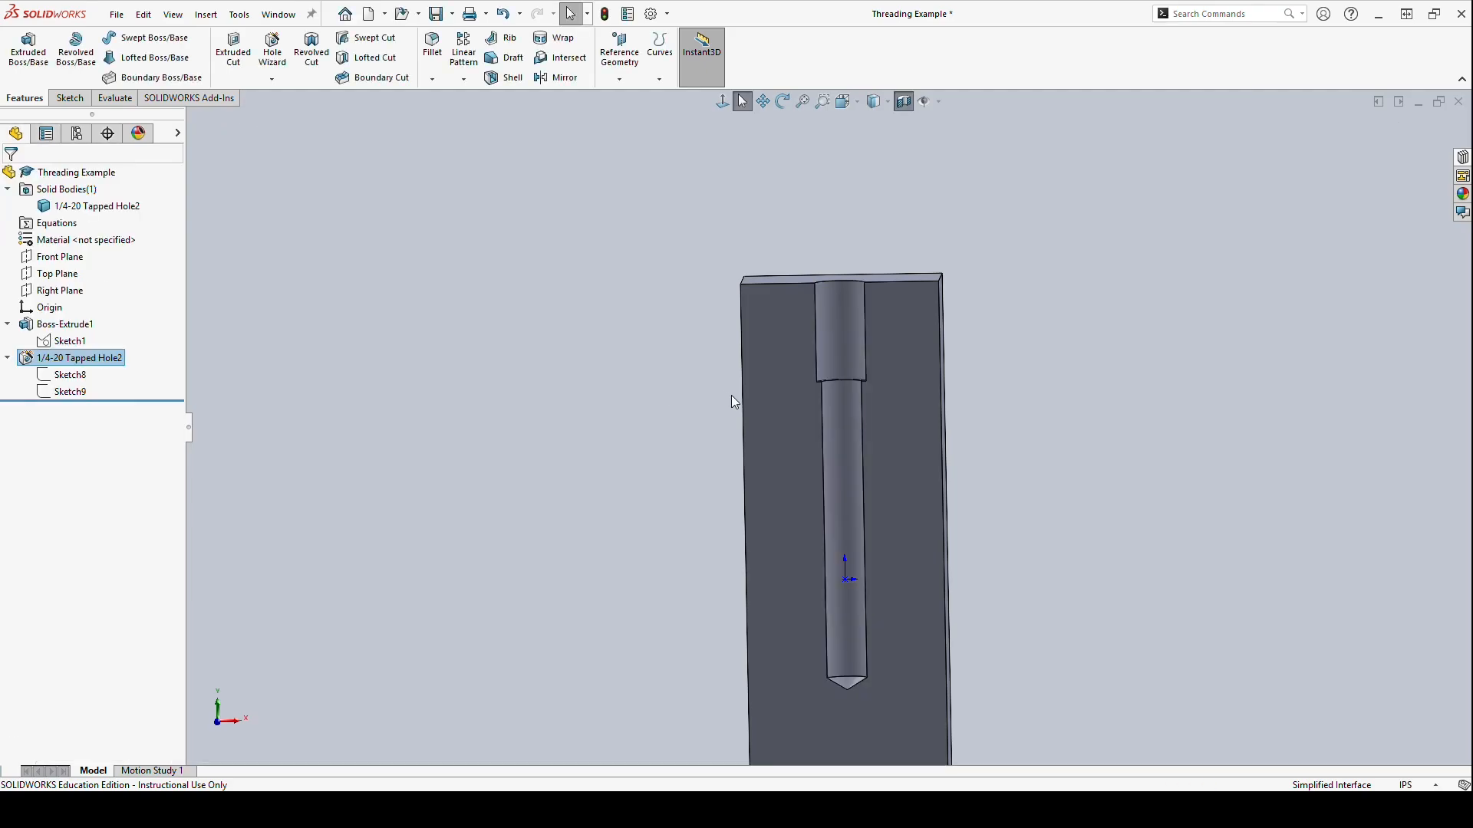
scroll(847, 466, up, 2)
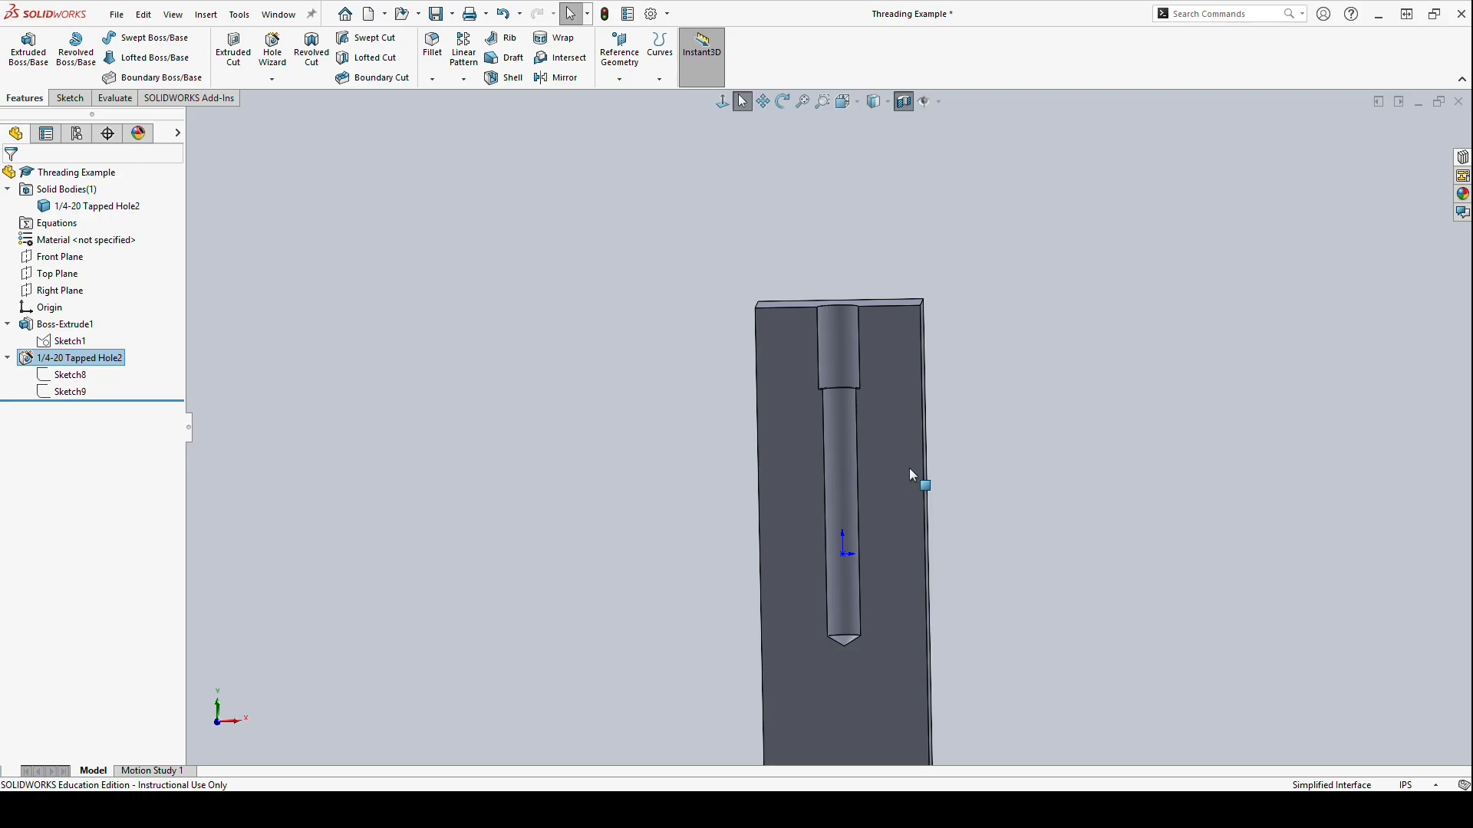
scroll(929, 466, down, 1)
middle_drag(931, 465, 928, 477)
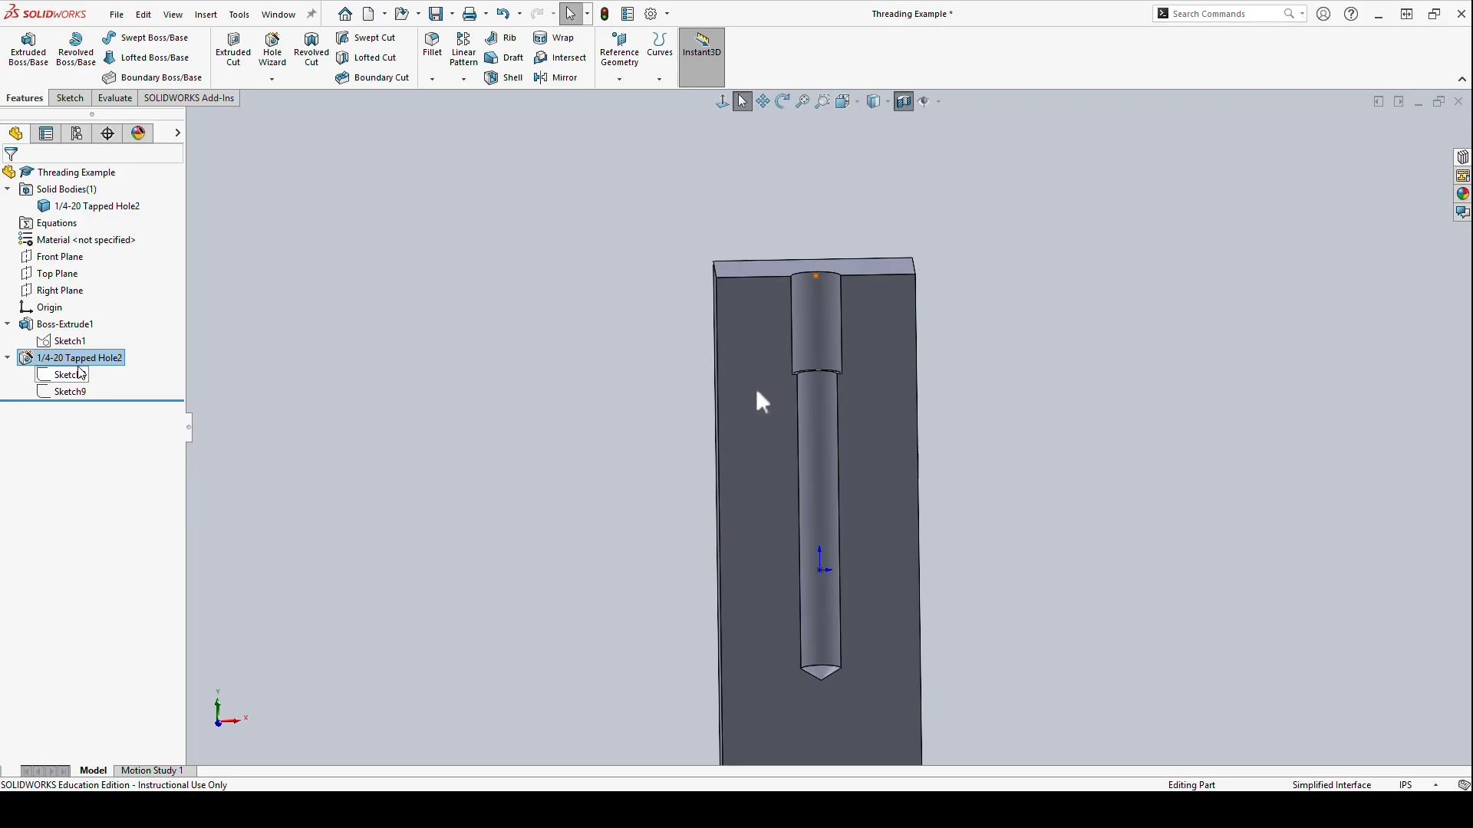
mouse_move(791, 296)
mouse_down()
mouse_move(844, 296)
mouse_move(828, 317)
mouse_up()
mouse_move(784, 361)
mouse_down()
mouse_move(836, 338)
mouse_move(815, 370)
mouse_move(825, 391)
mouse_up()
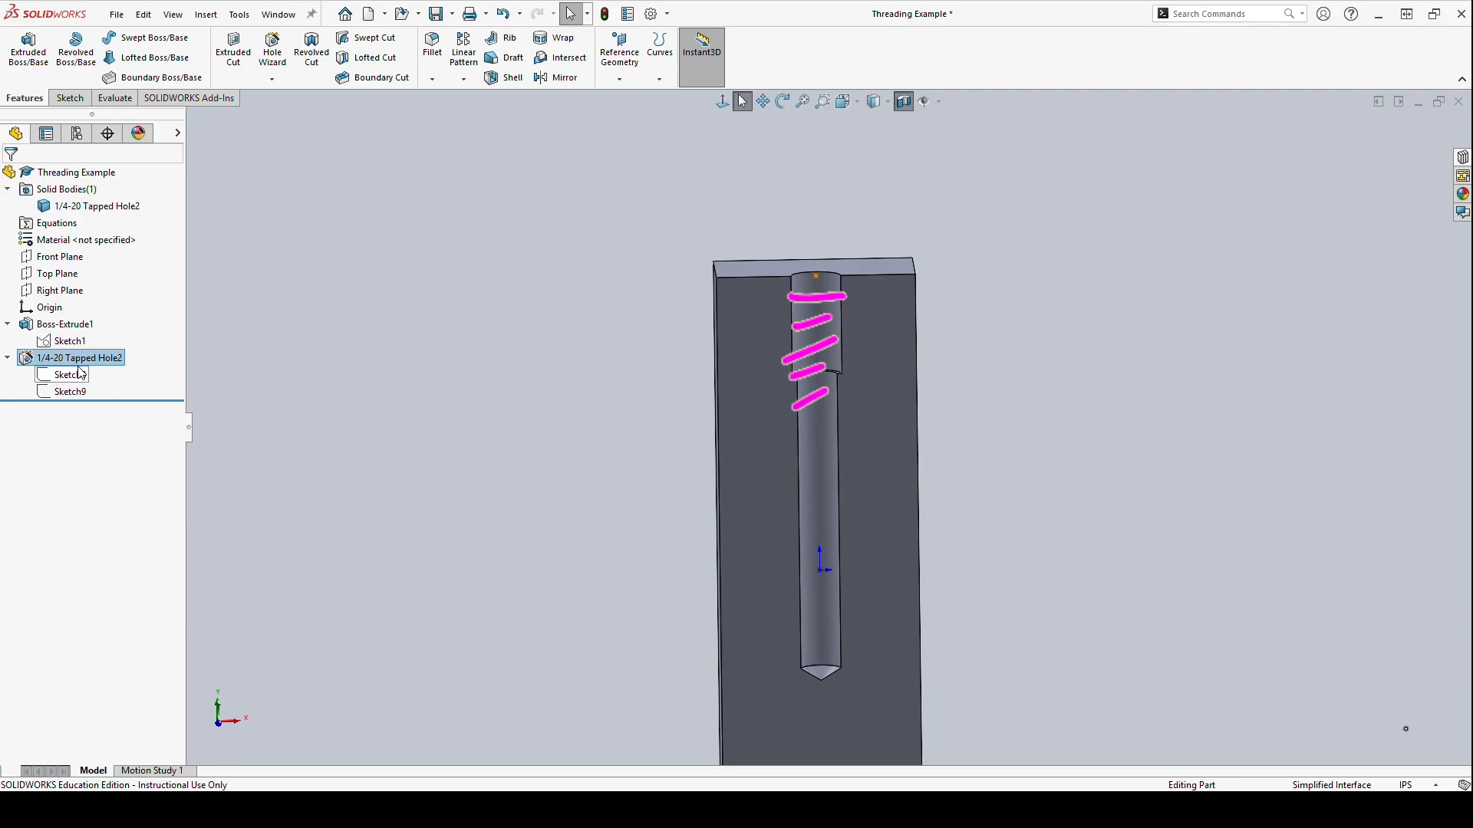
key(ctrl+z)
key(ctrl+z)
key(ctrl+z)
key(ctrl+z)
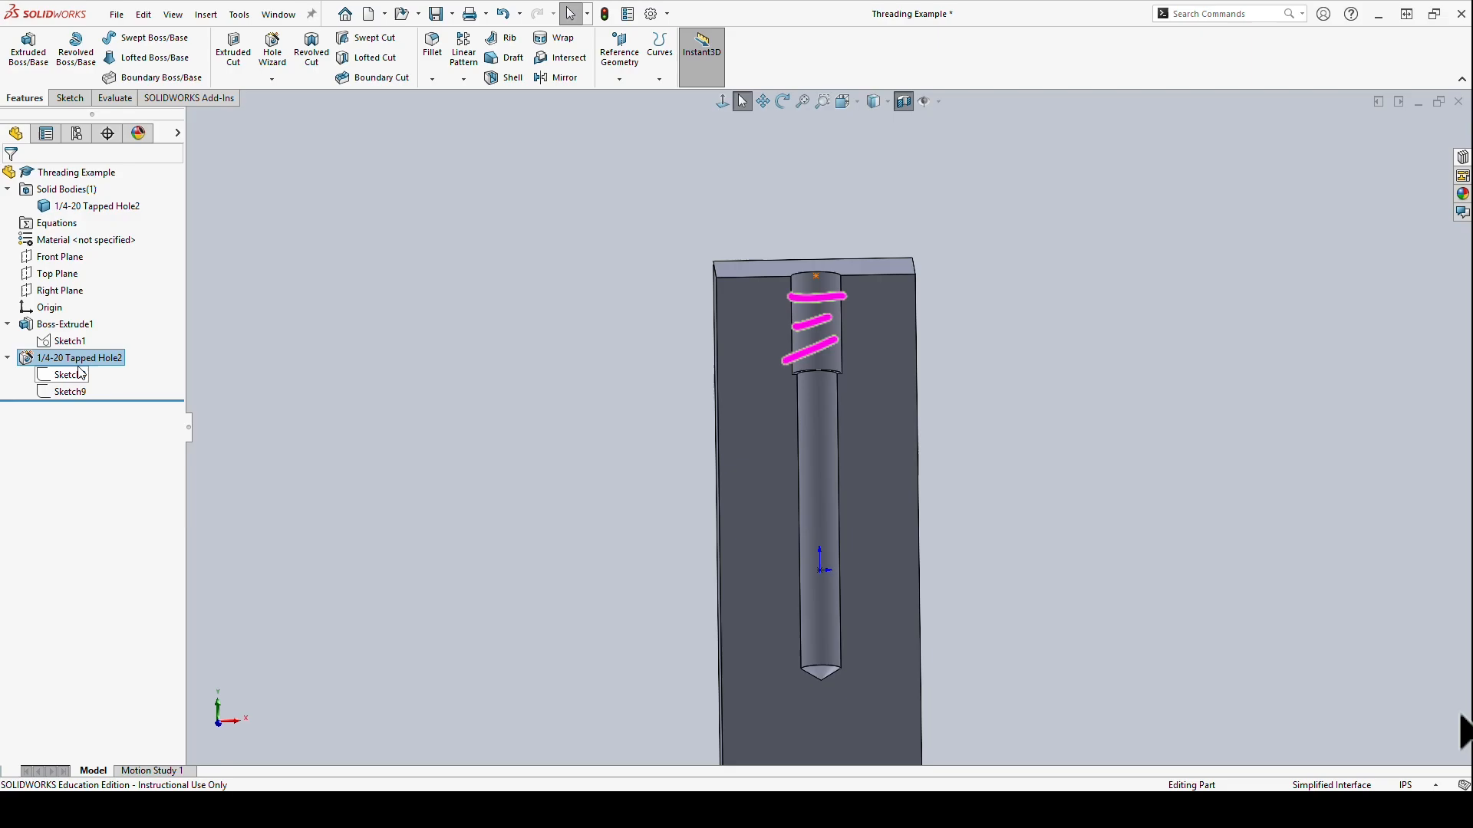
key(ctrl+z)
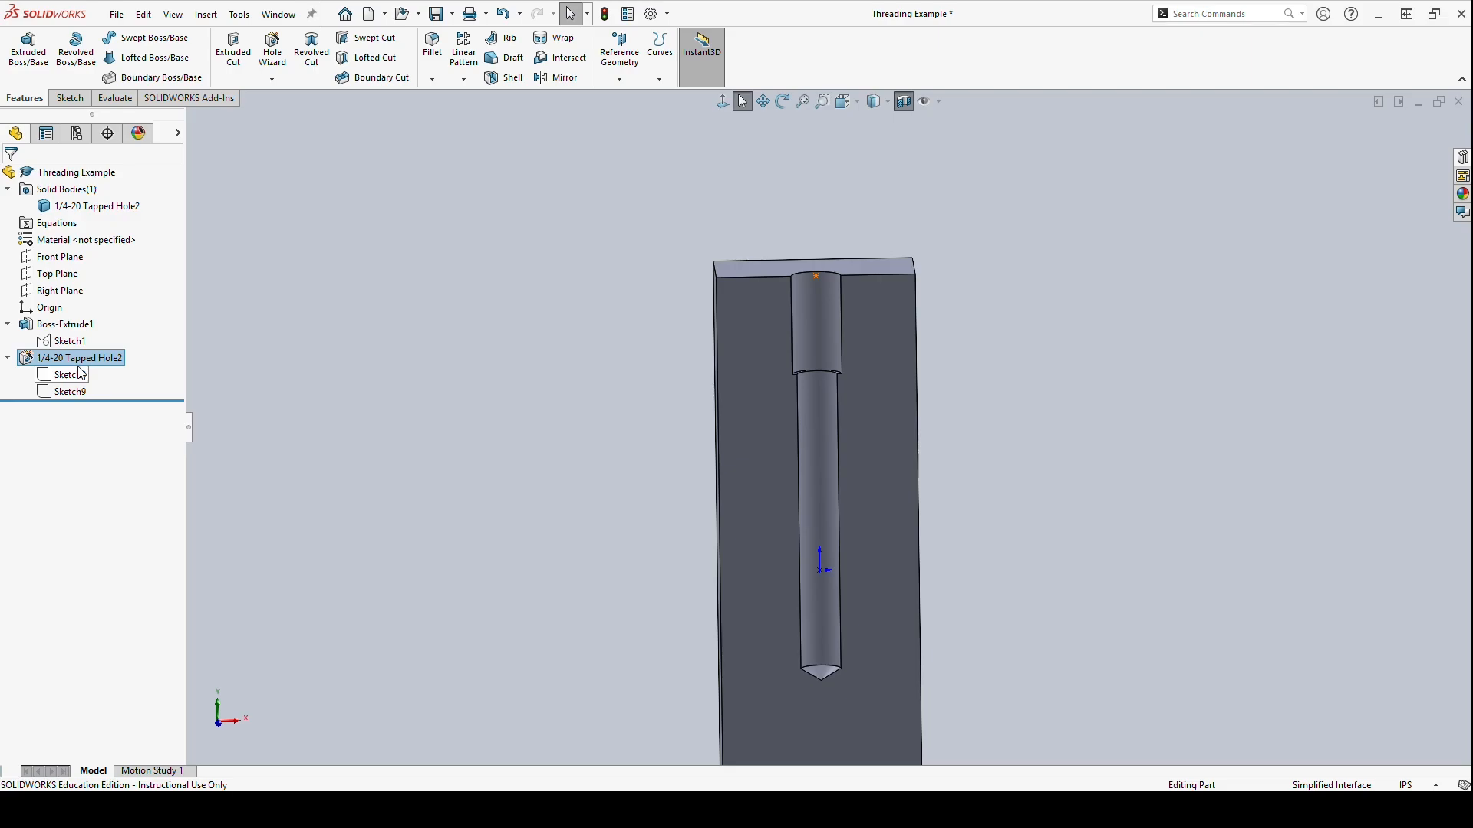
Edit the tapped hole, setting its size to 1/4-20 and its blind drill depth to 2 in.
right_click(82, 357)
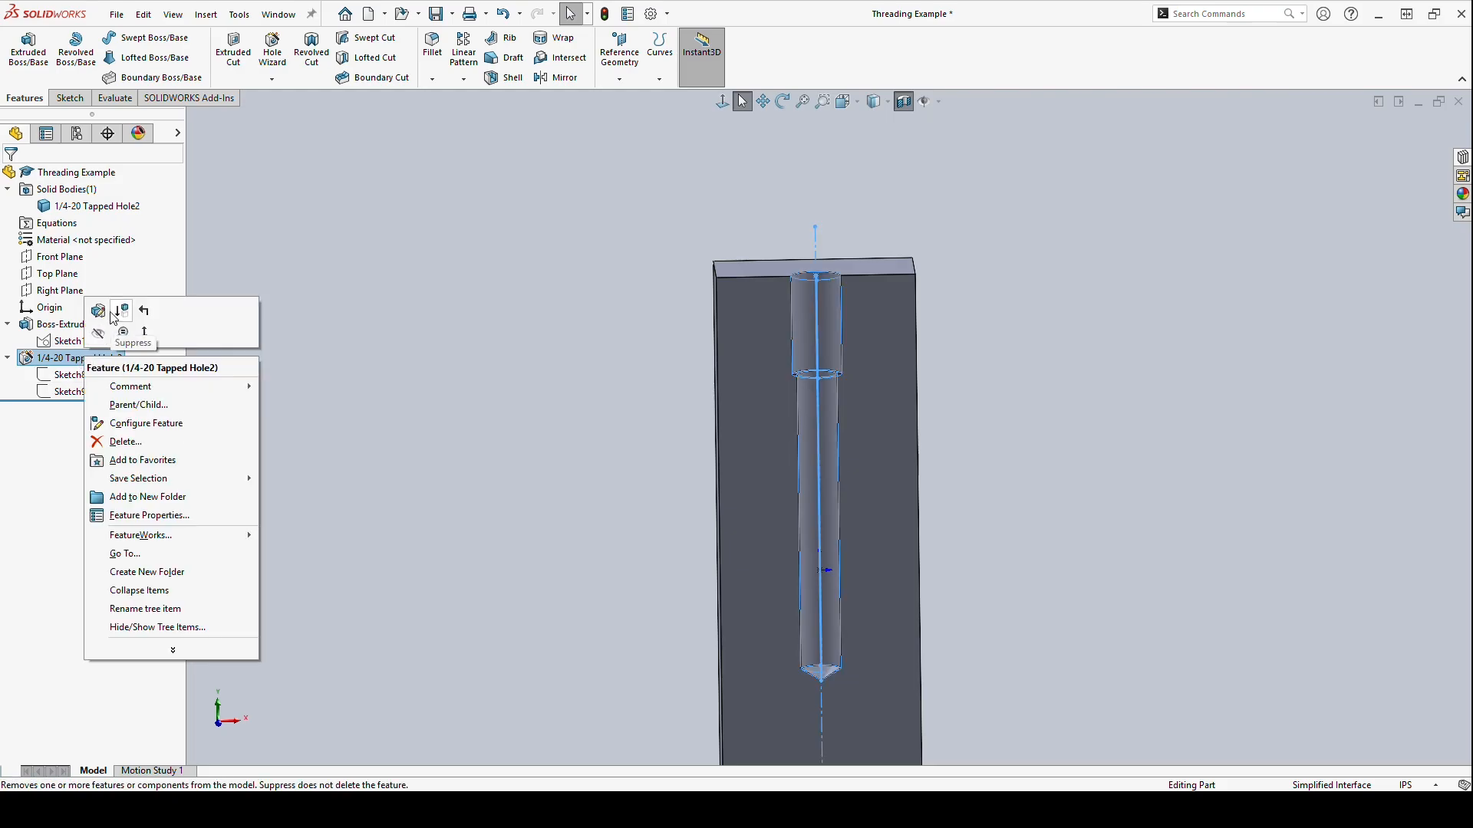
click(101, 311)
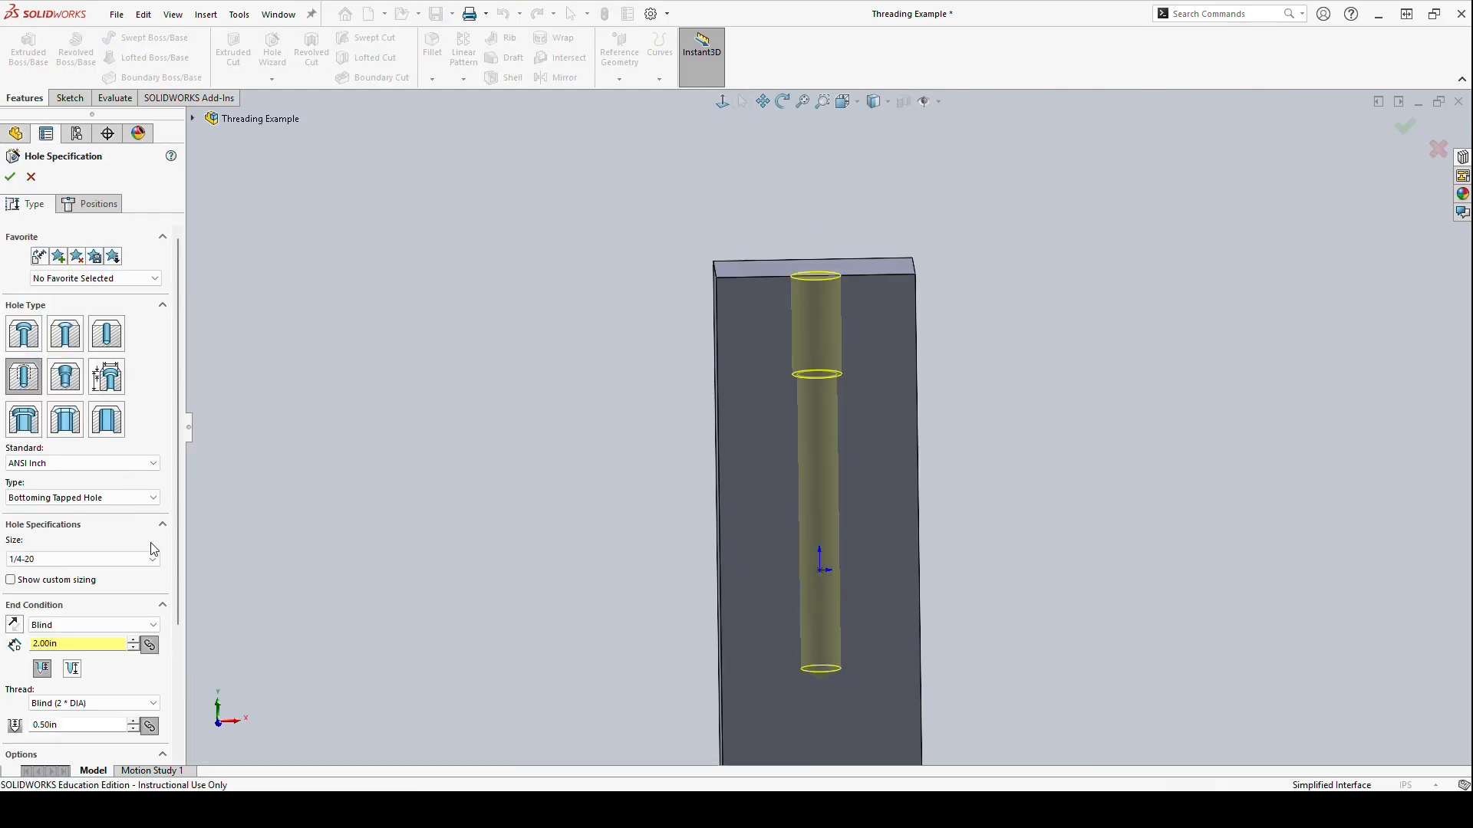
scroll(152, 559, down, 1)
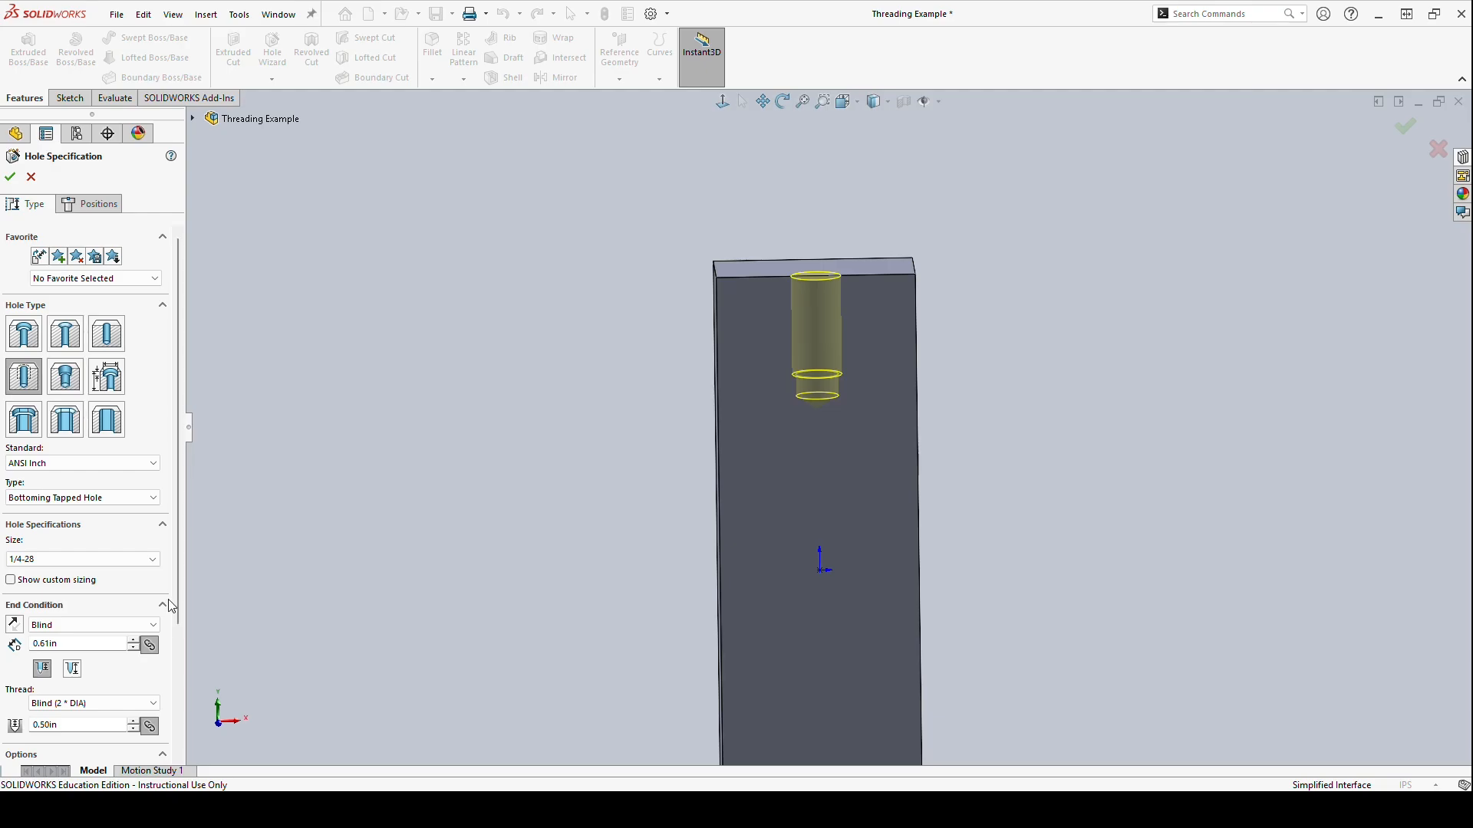
scroll(118, 513, down, 3)
click(115, 414)
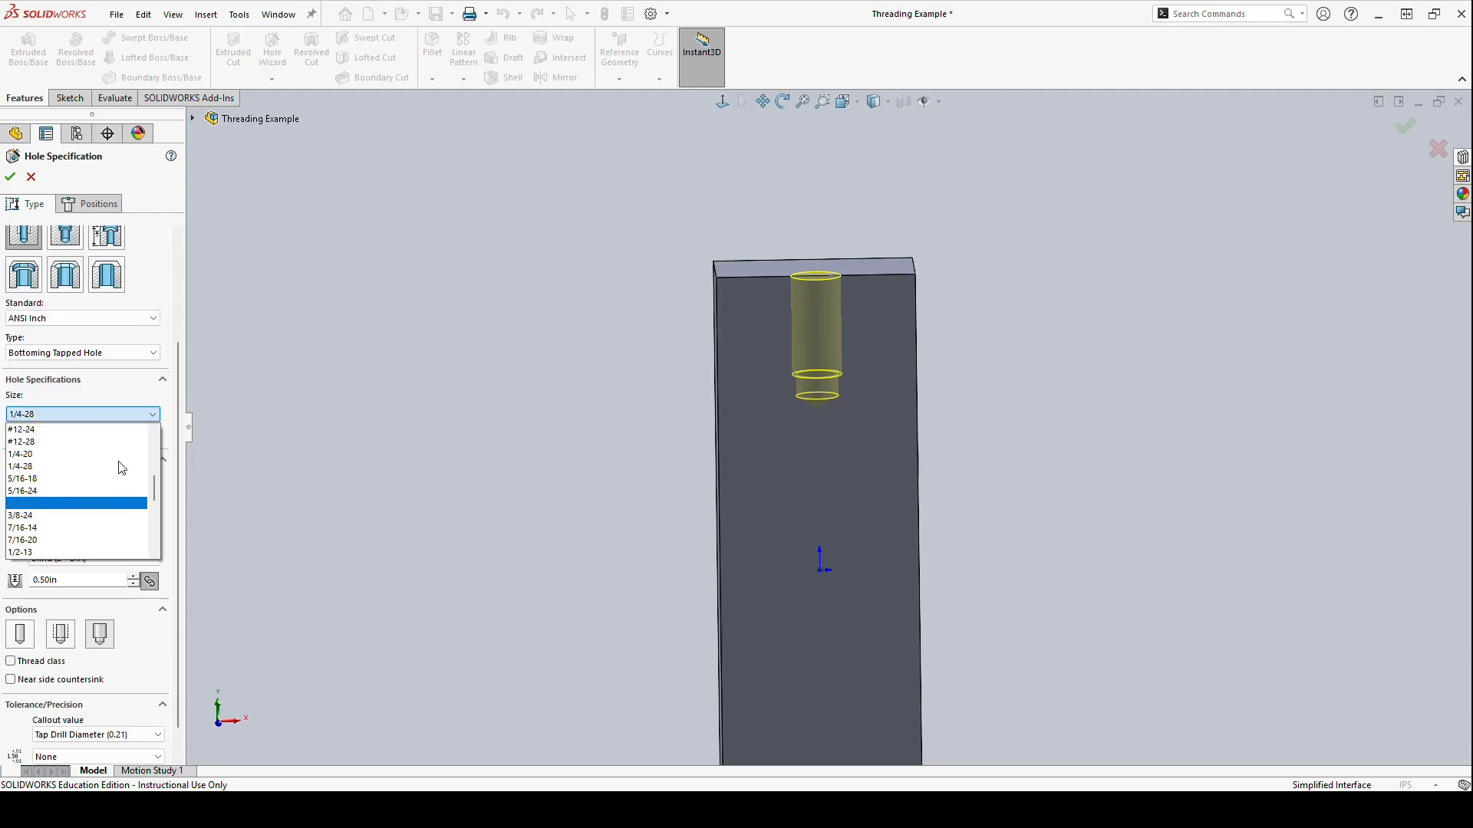
click(126, 491)
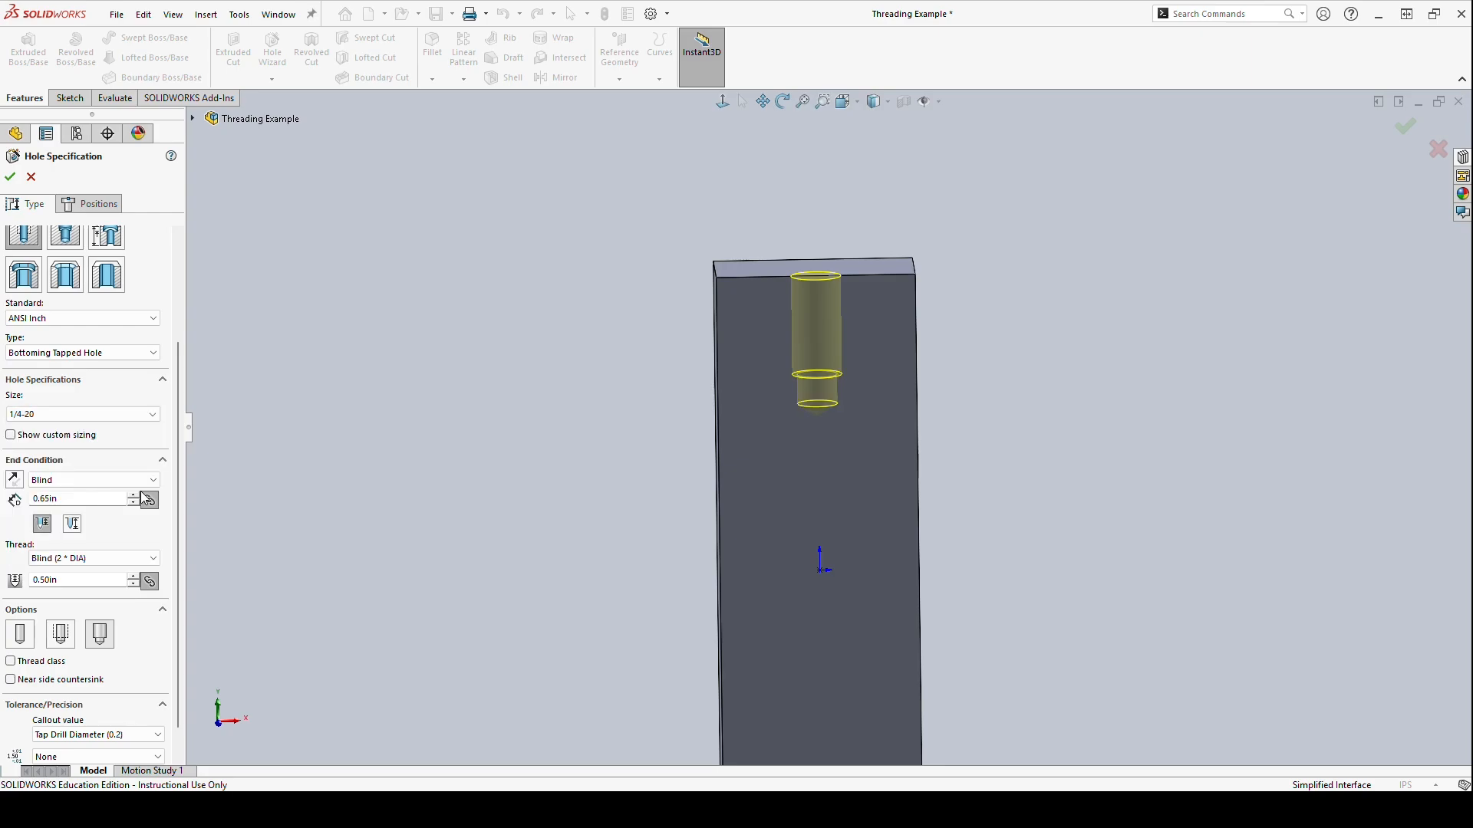
click(71, 500)
text(2)
key(Return)
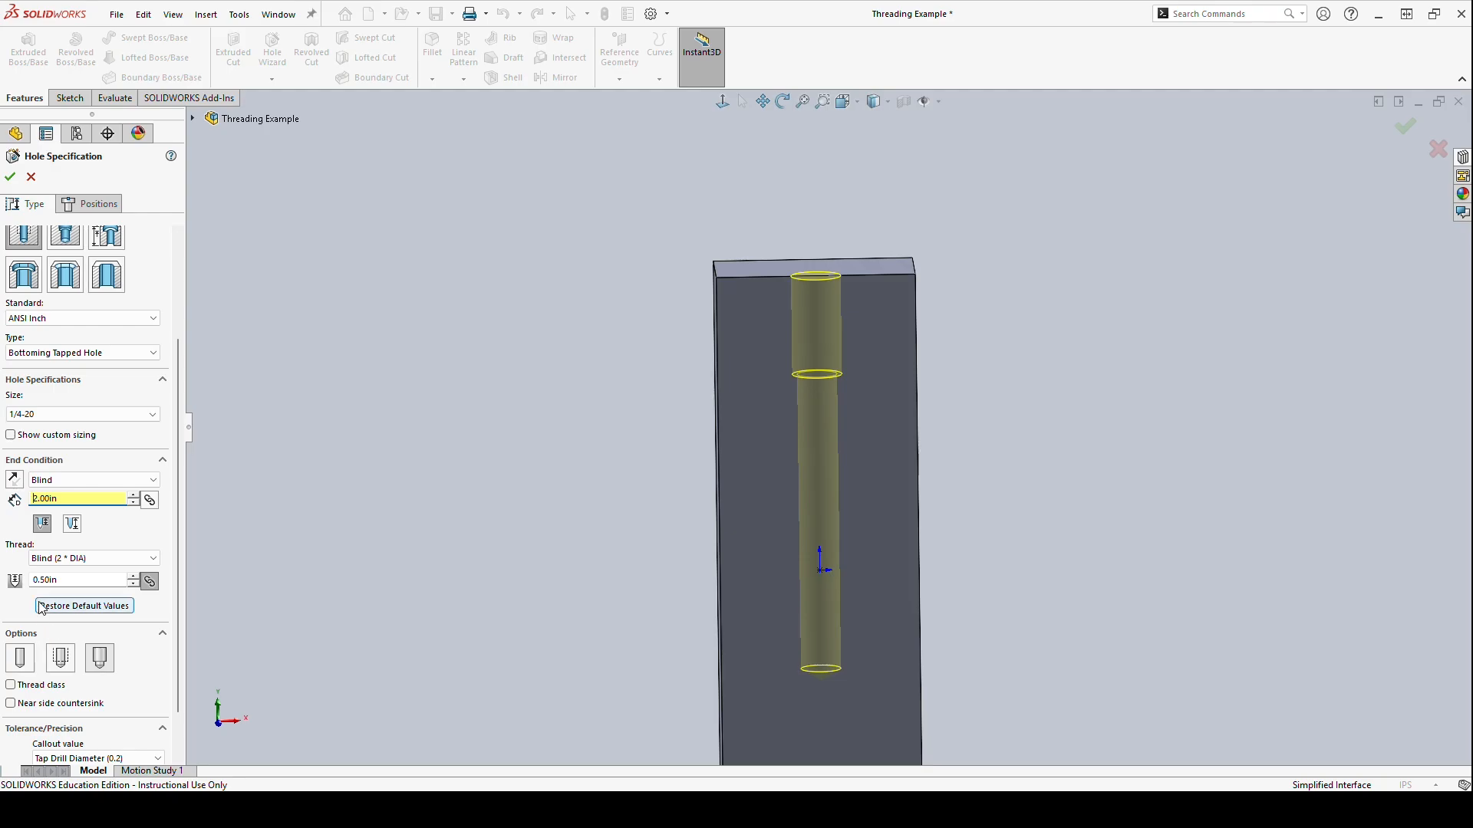
Set the tapped hole's thread depth to 1.75 in, apply the change and examine the sectioned hole.
click(68, 581)
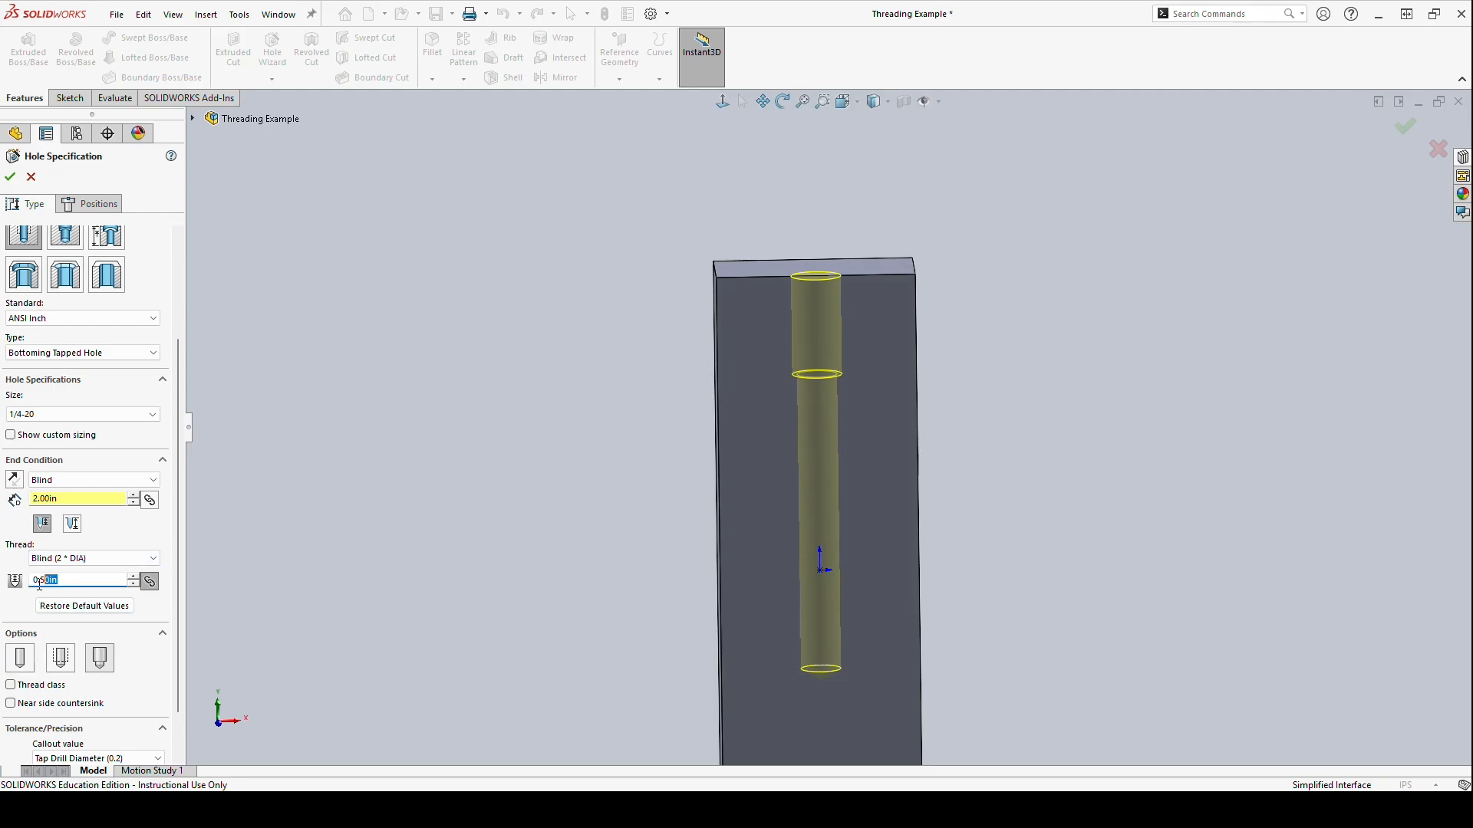
text(0.7)
text(5)
key(BackSpace)
key(BackSpace)
key(BackSpace)
key(BackSpace)
text(1.75)
key(Return)
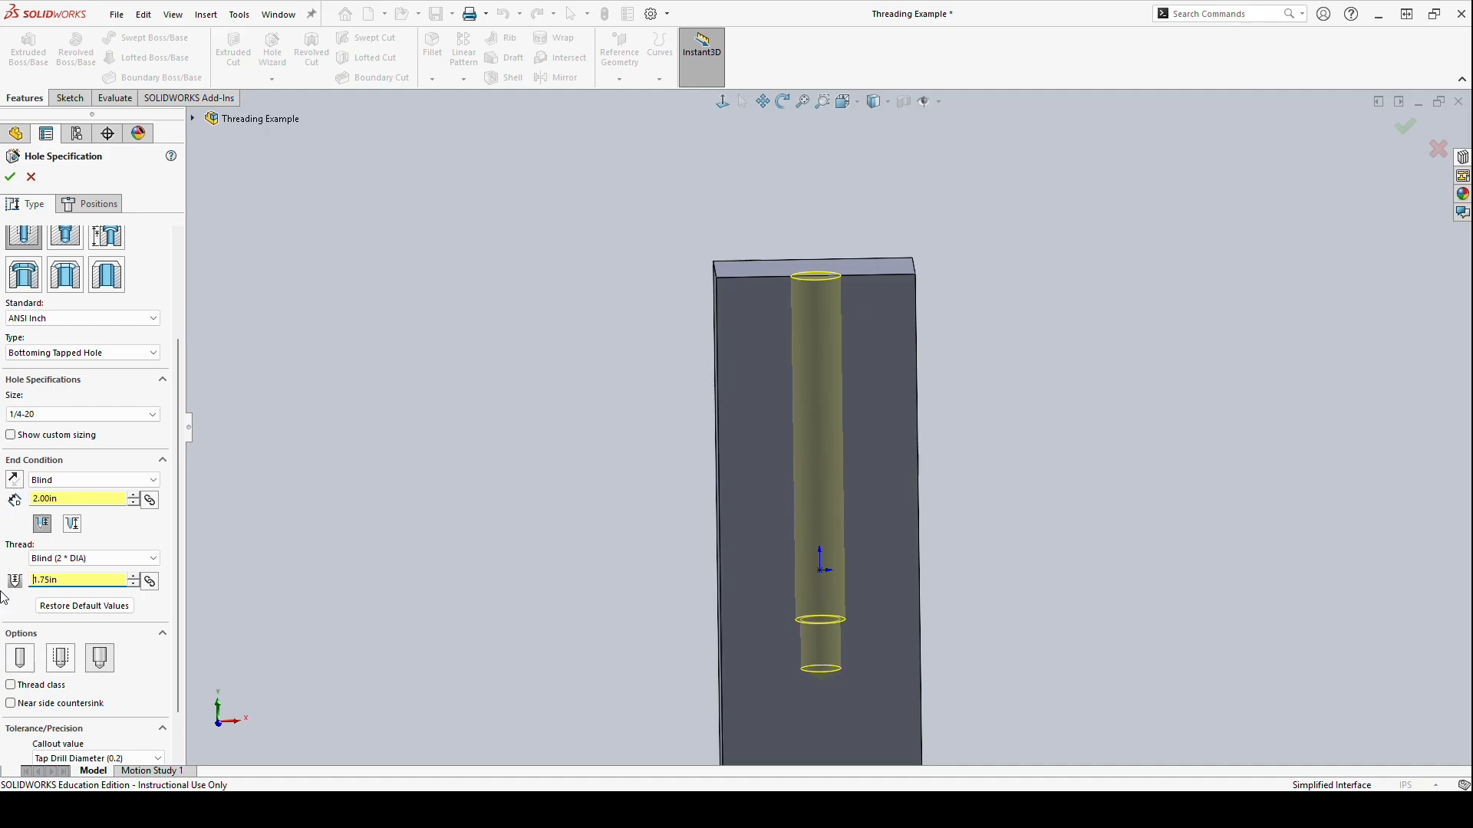
click(11, 173)
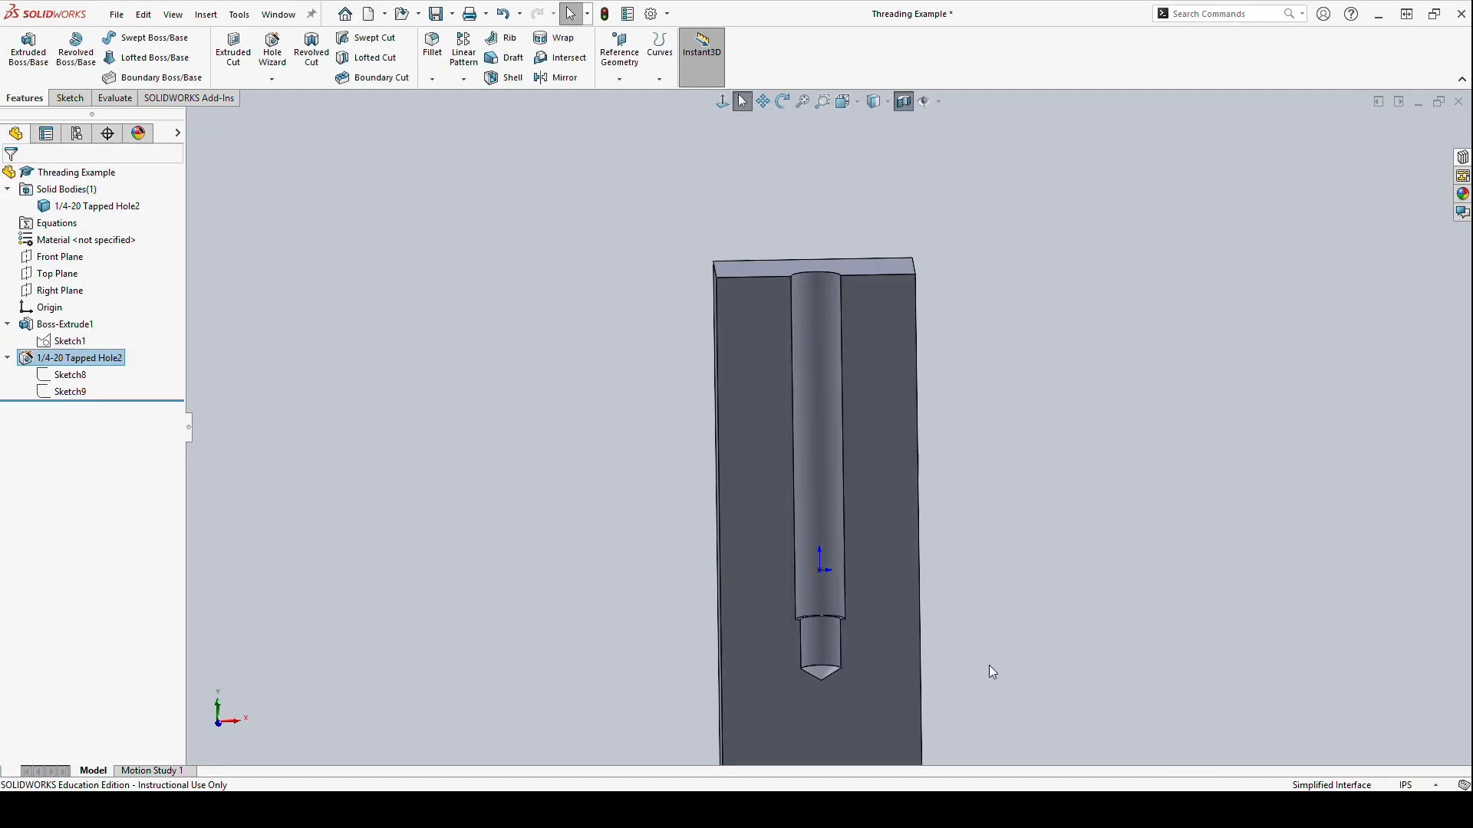
middle_drag(869, 614, 827, 575)
scroll(831, 555, down, 2)
scroll(836, 506, up, 5)
scroll(831, 422, down, 4)
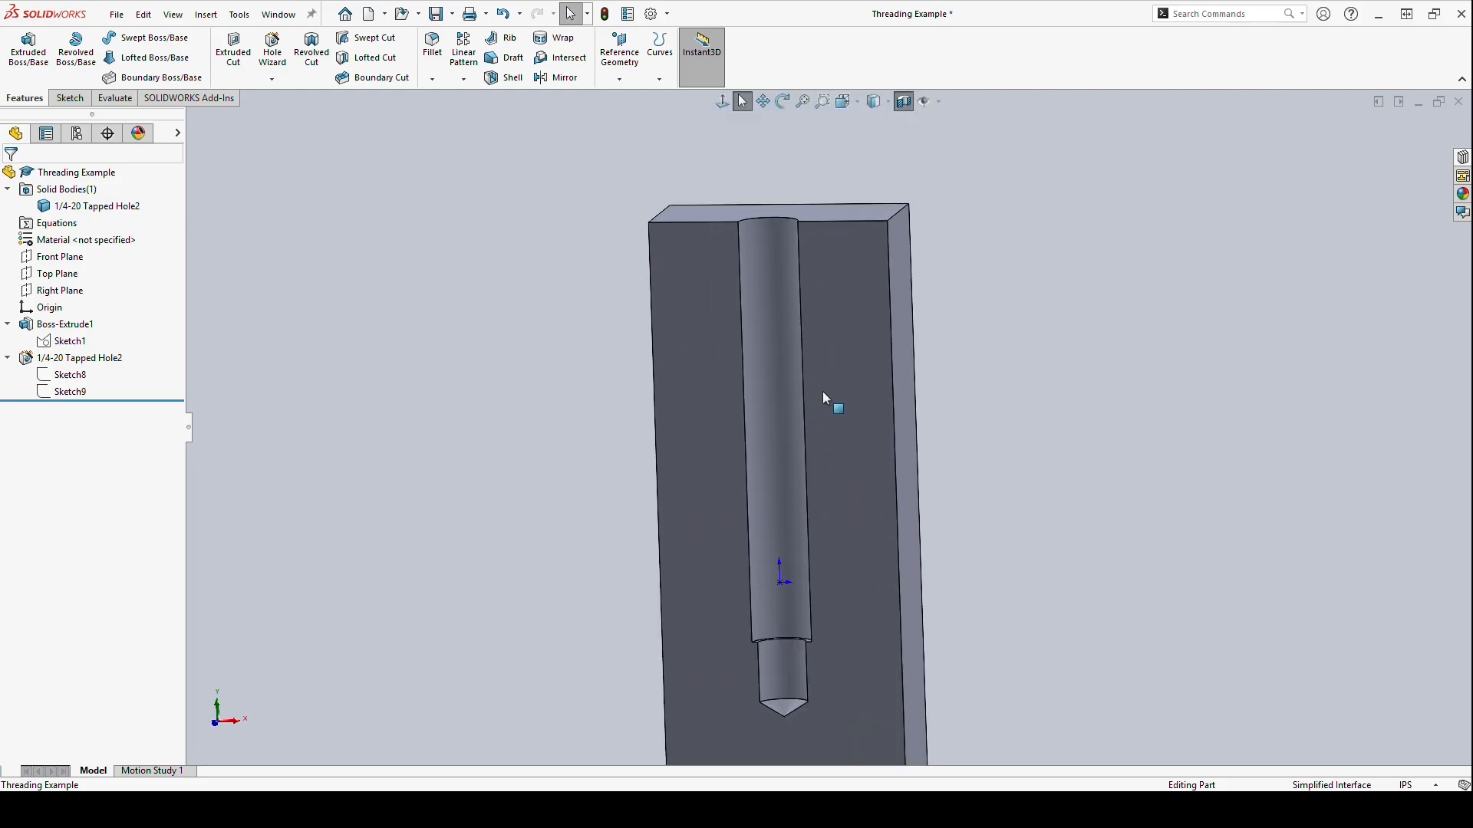
Edit the tapped hole and add a near side countersink with a diameter of 0.25 in.
right_click(102, 365)
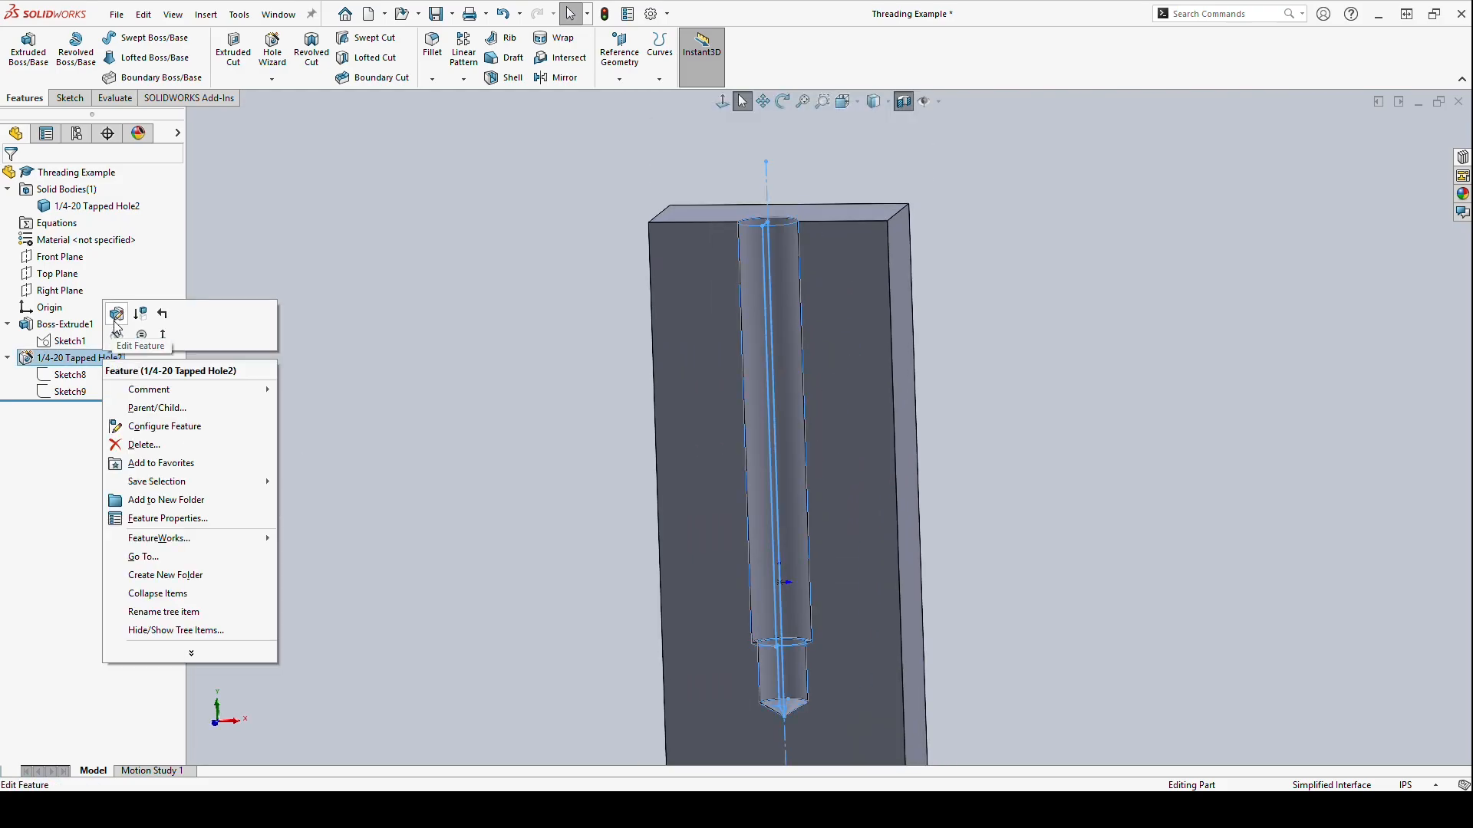
click(114, 321)
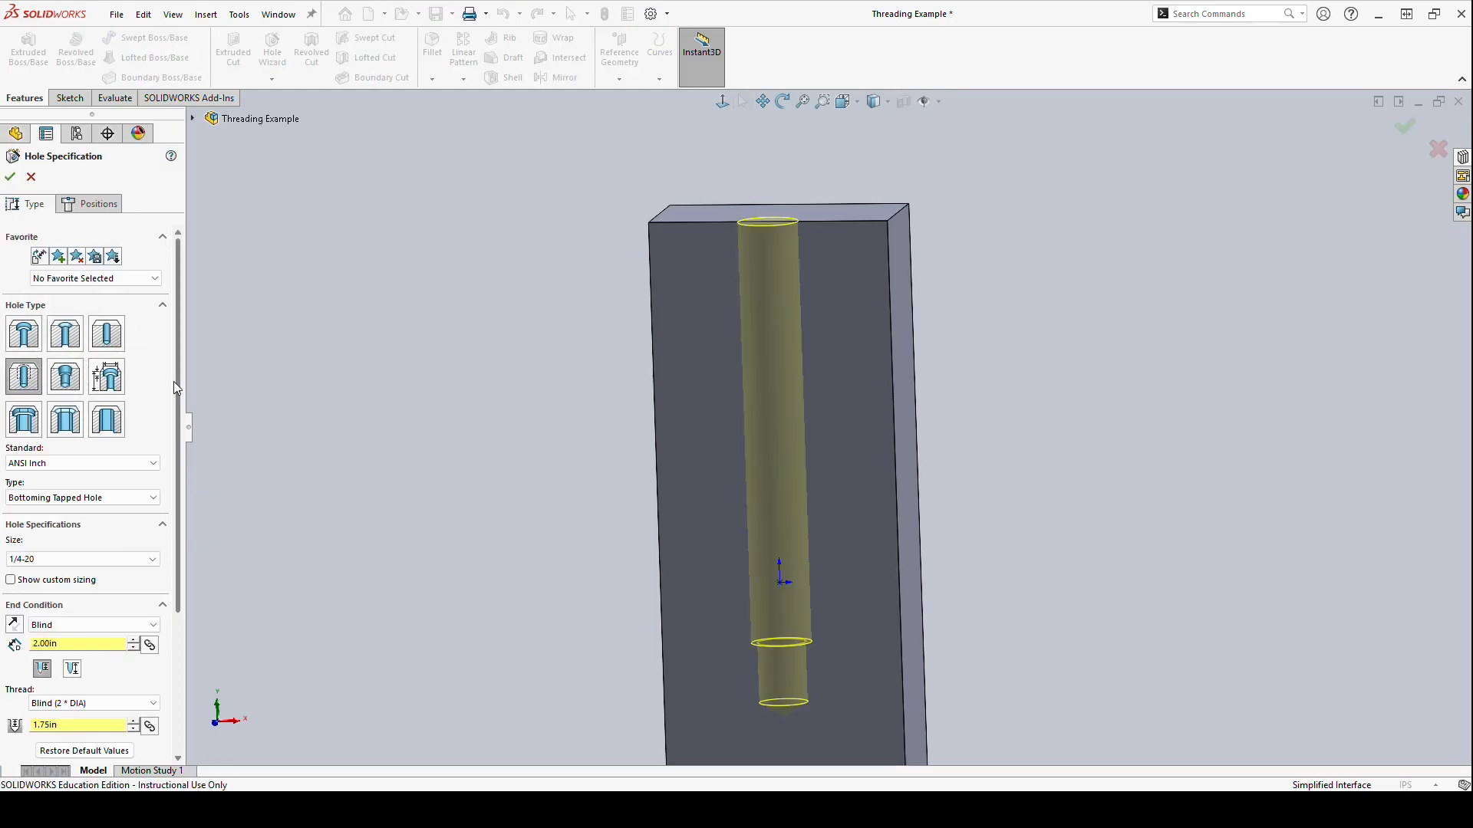
scroll(187, 574, down, 5)
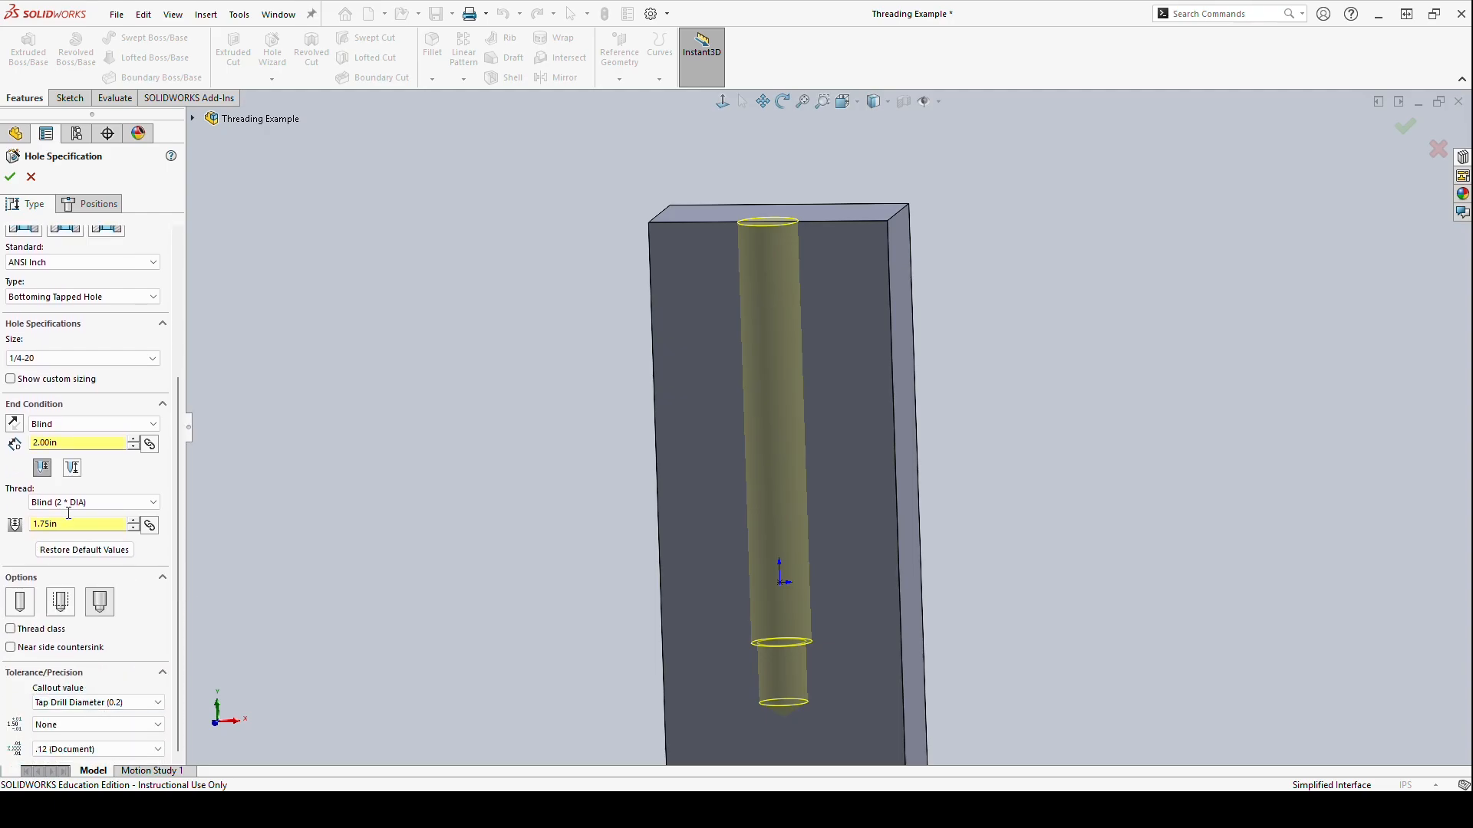
click(11, 648)
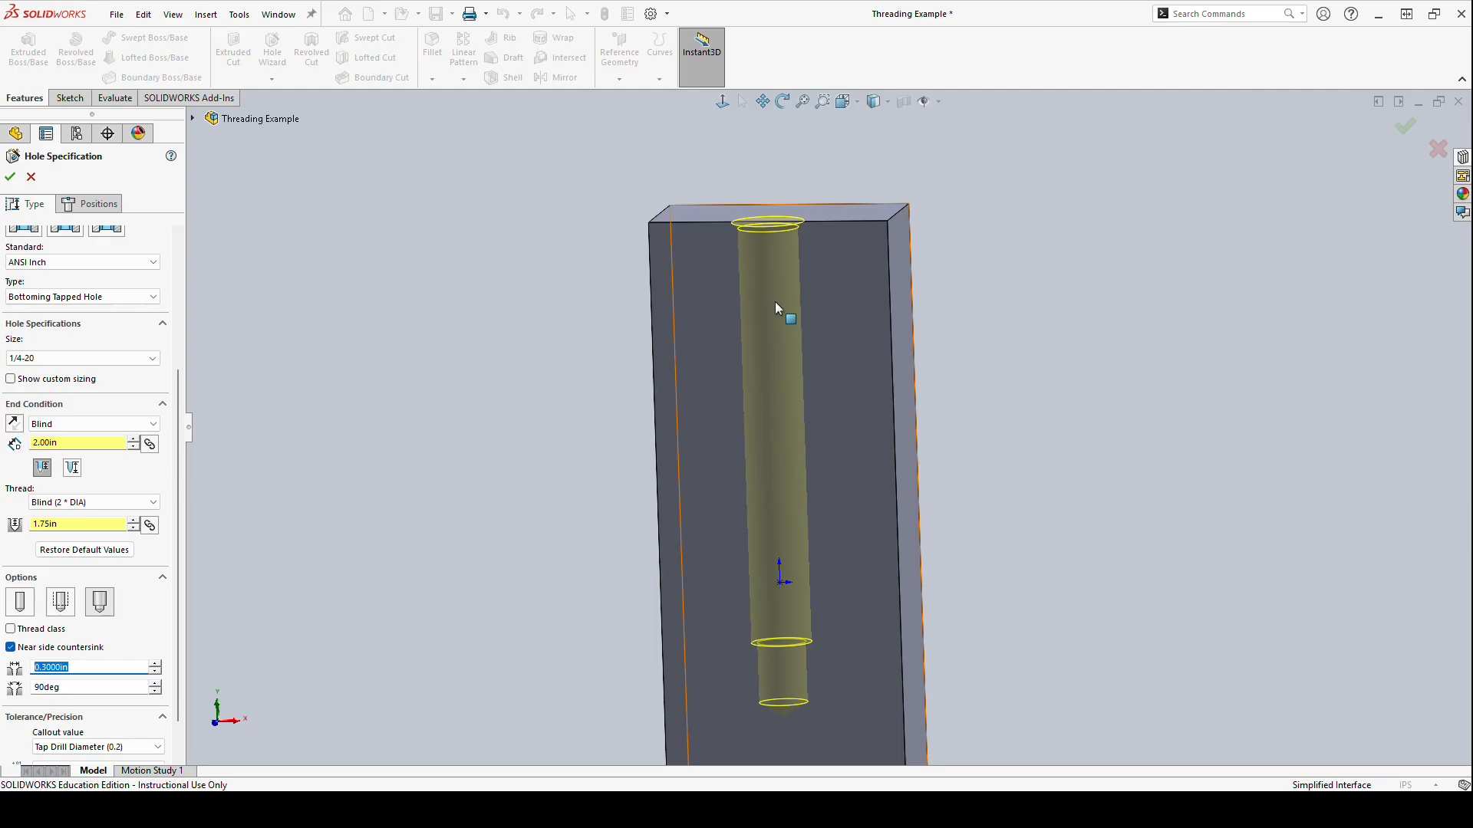
scroll(775, 301, down, 2)
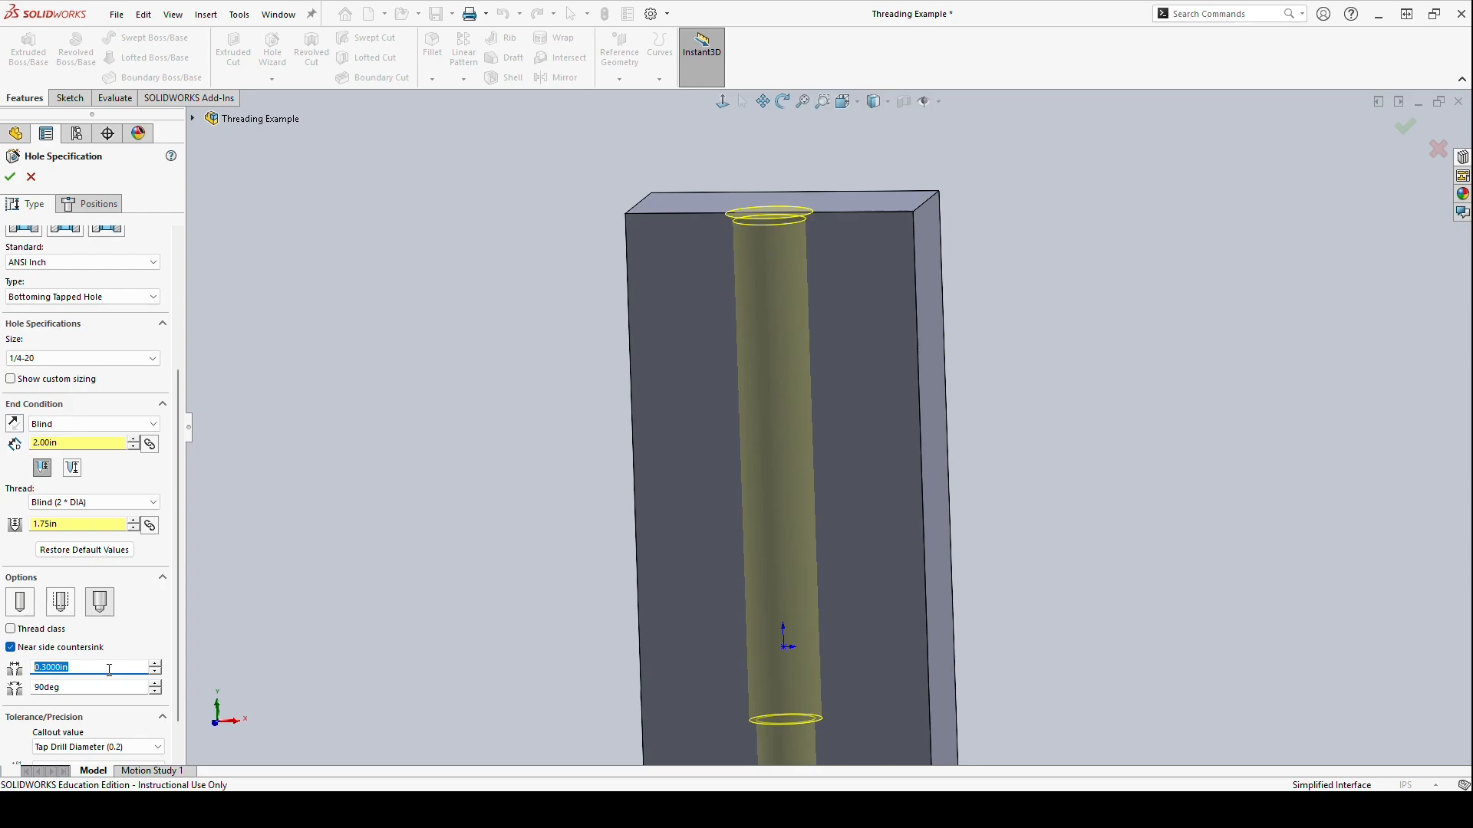
text(0.25)
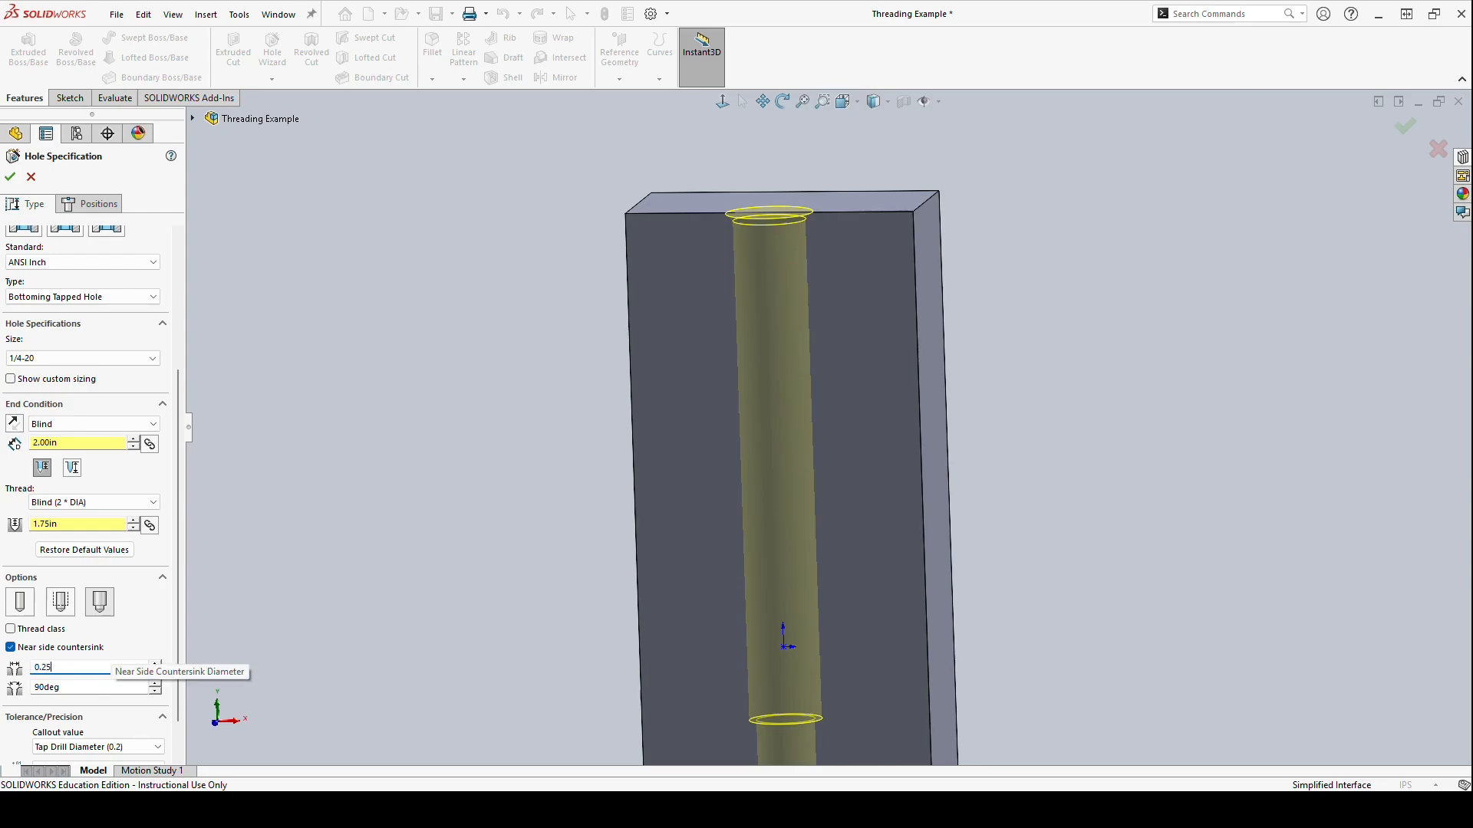
key(Return)
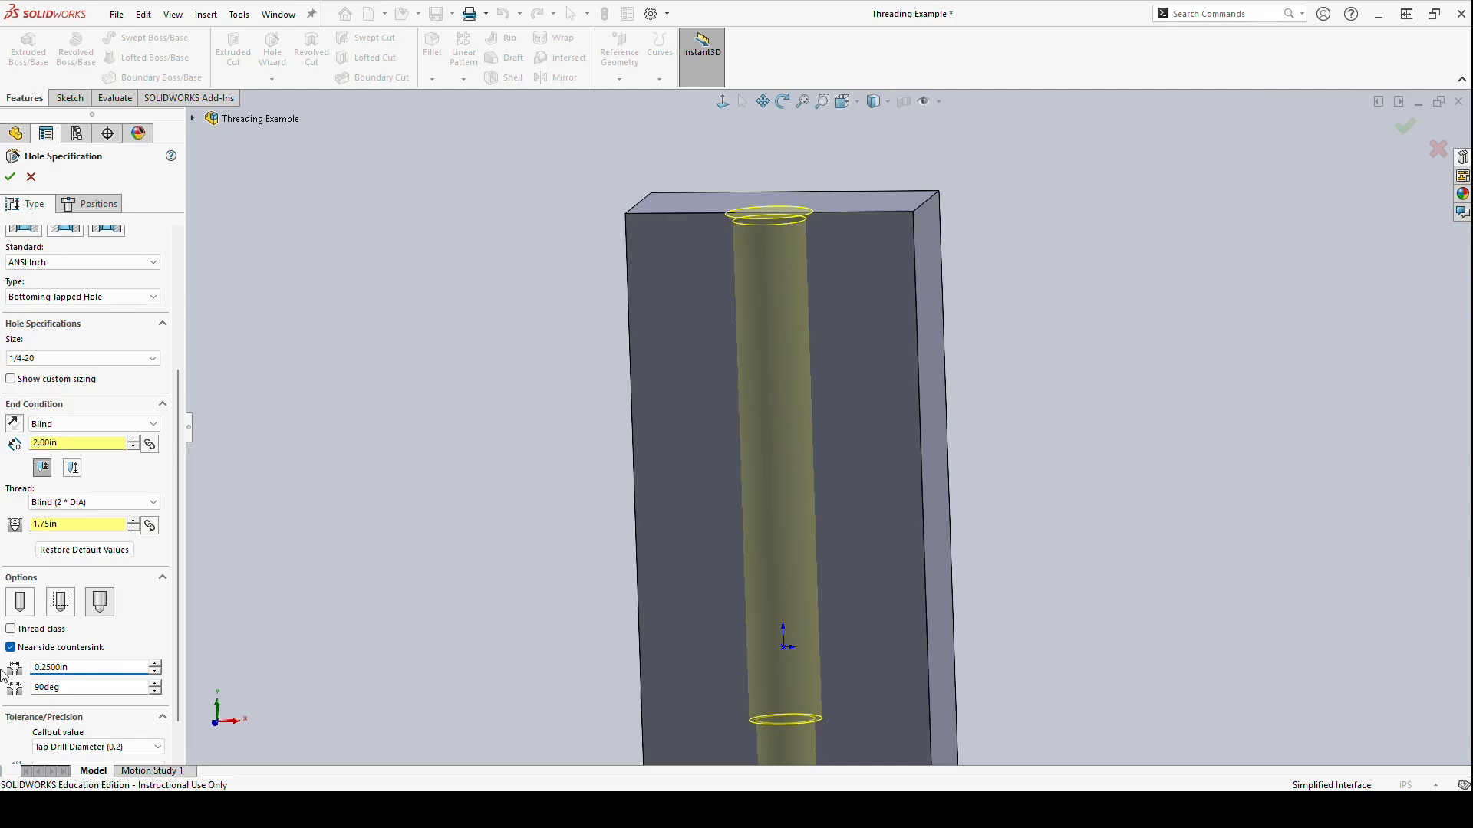
Set the near side countersink diameter to 0.5 in and apply the hole change.
double_click(76, 668)
text(0.5)
key(Return)
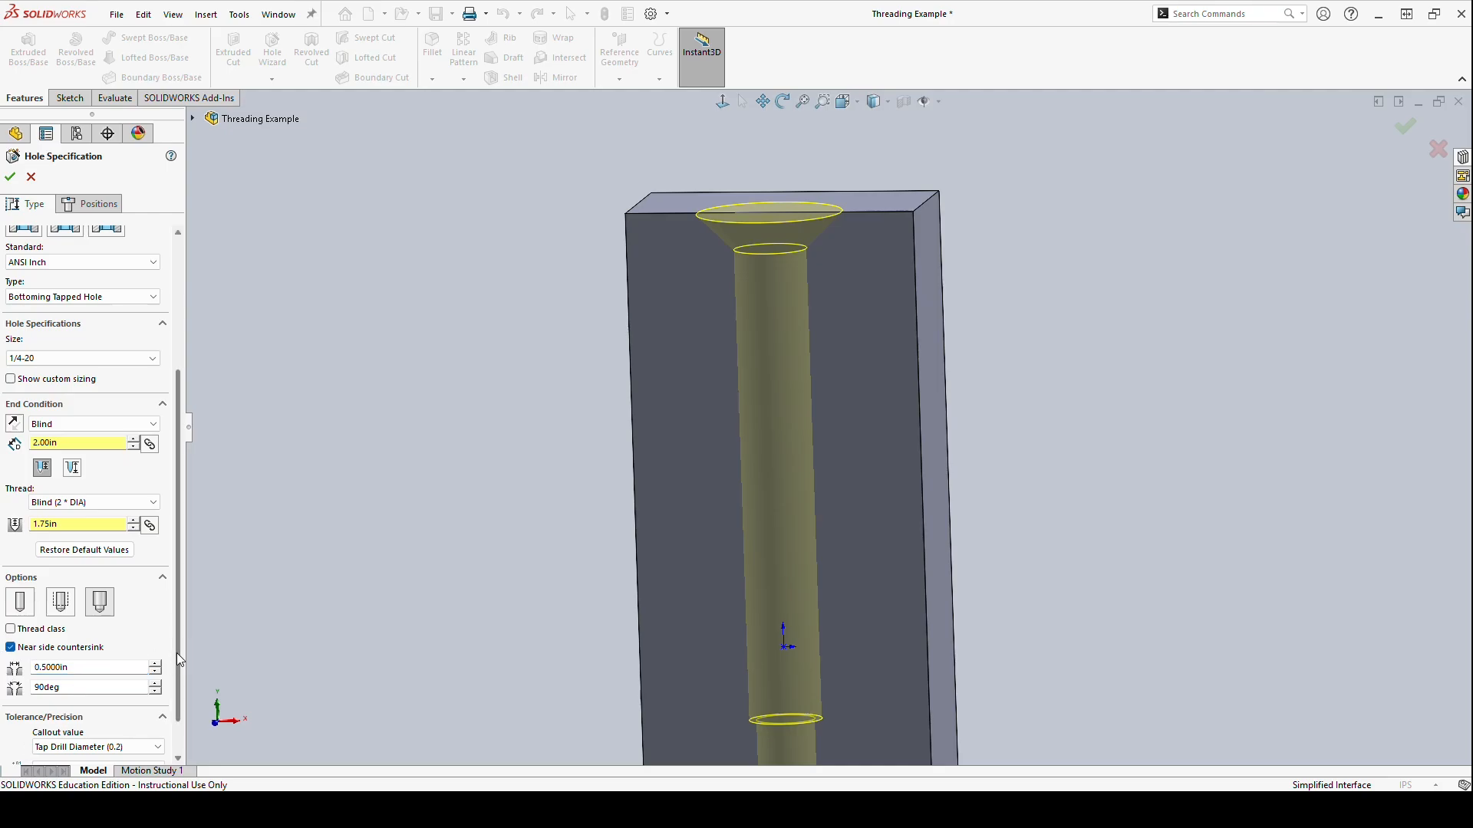
click(10, 177)
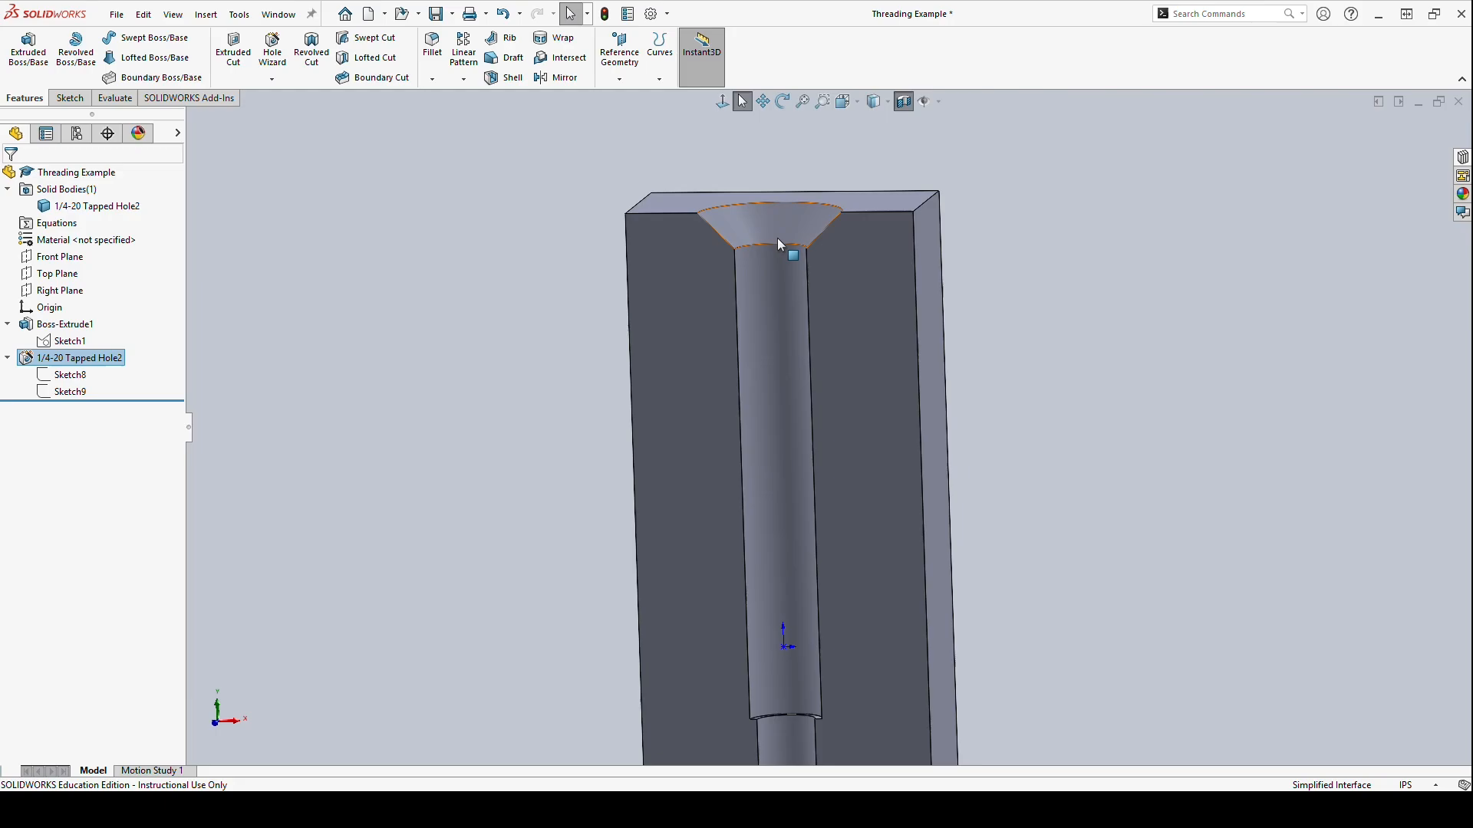
Reopen the tapped hole for editing, try the thread class option on and off, and restore the default drill and thread depths.
right_click(43, 359)
click(70, 316)
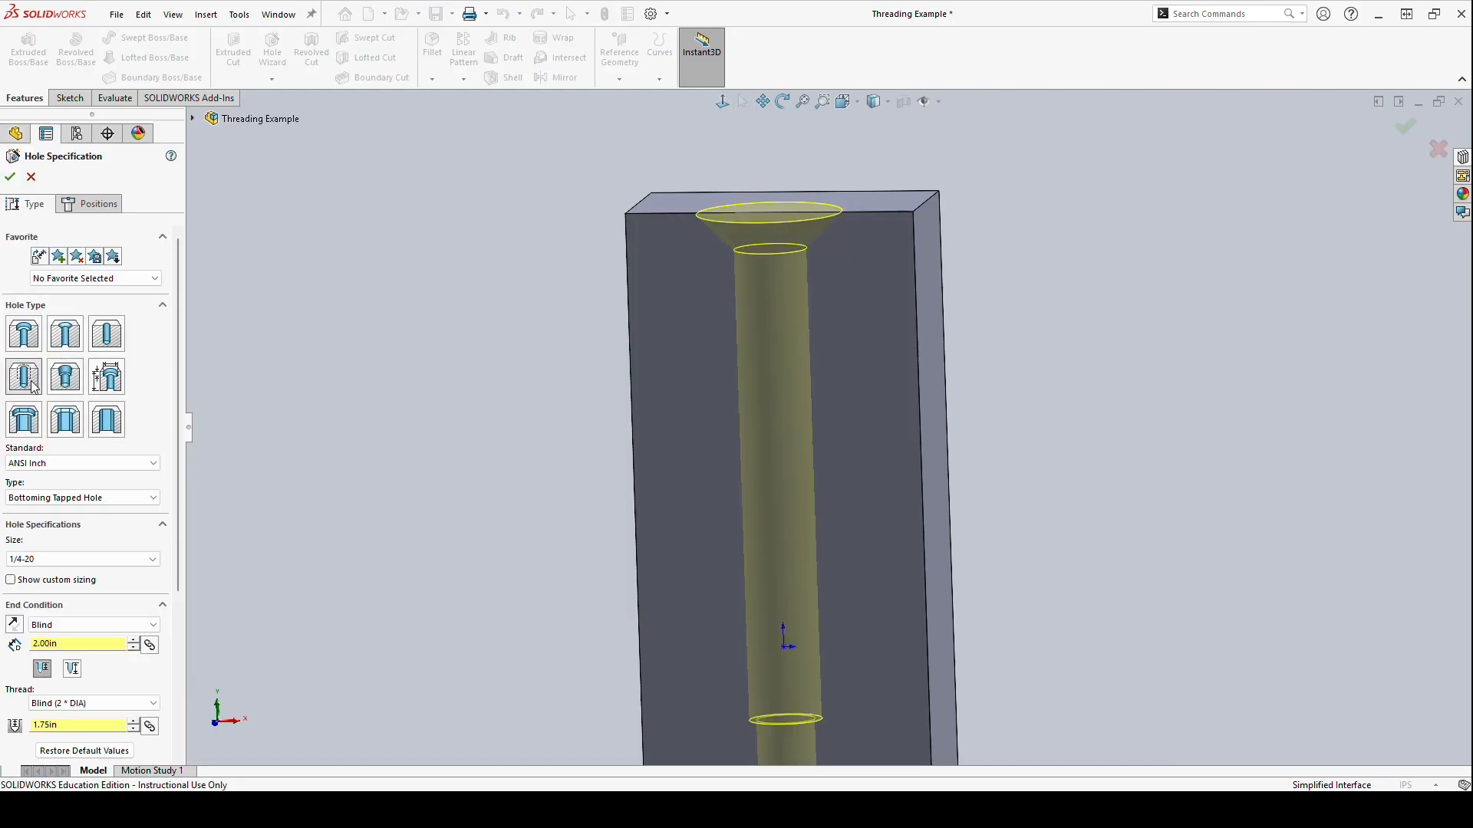
scroll(169, 560, down, 3)
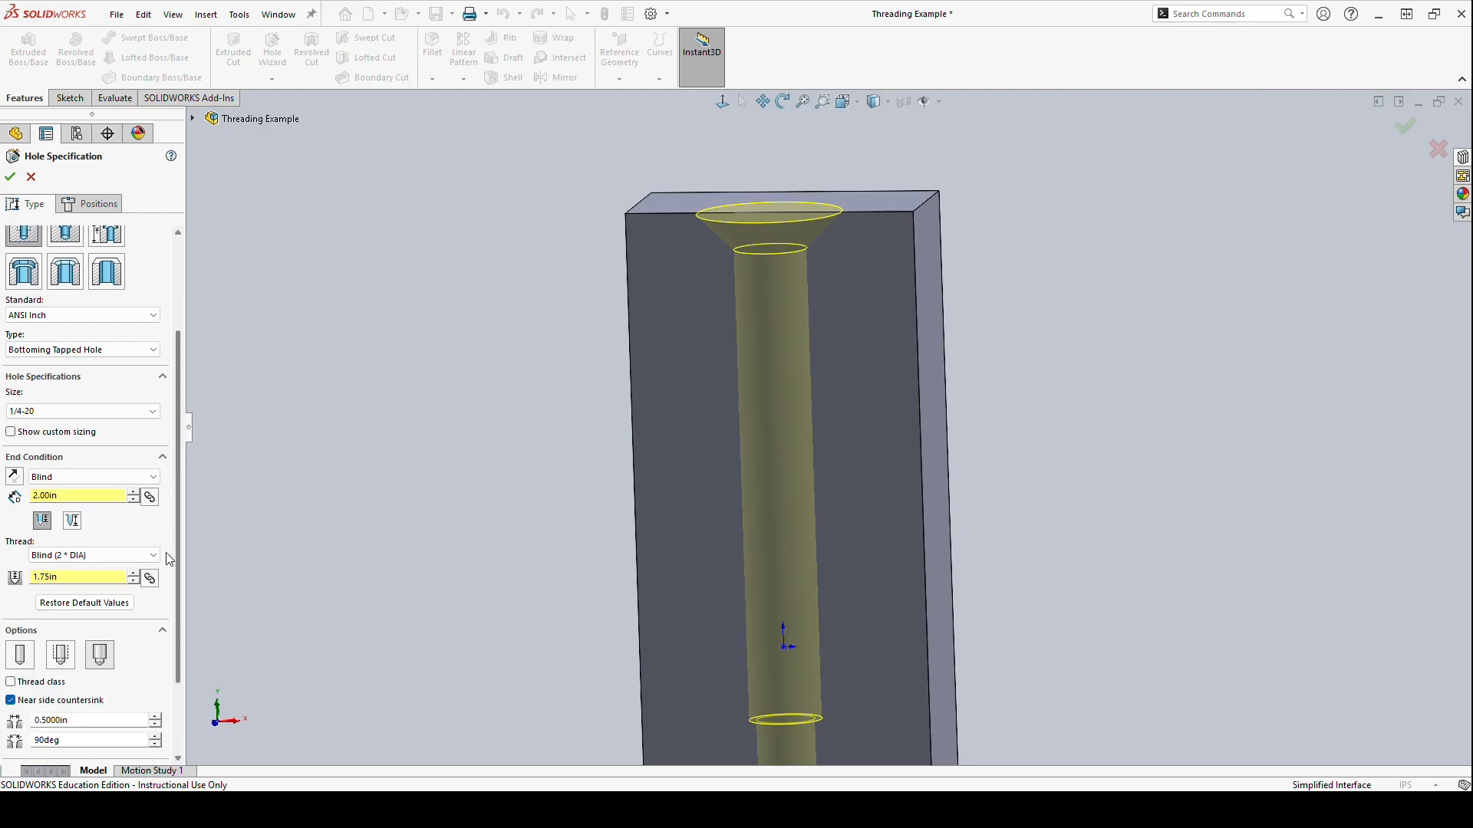
scroll(170, 559, down, 2)
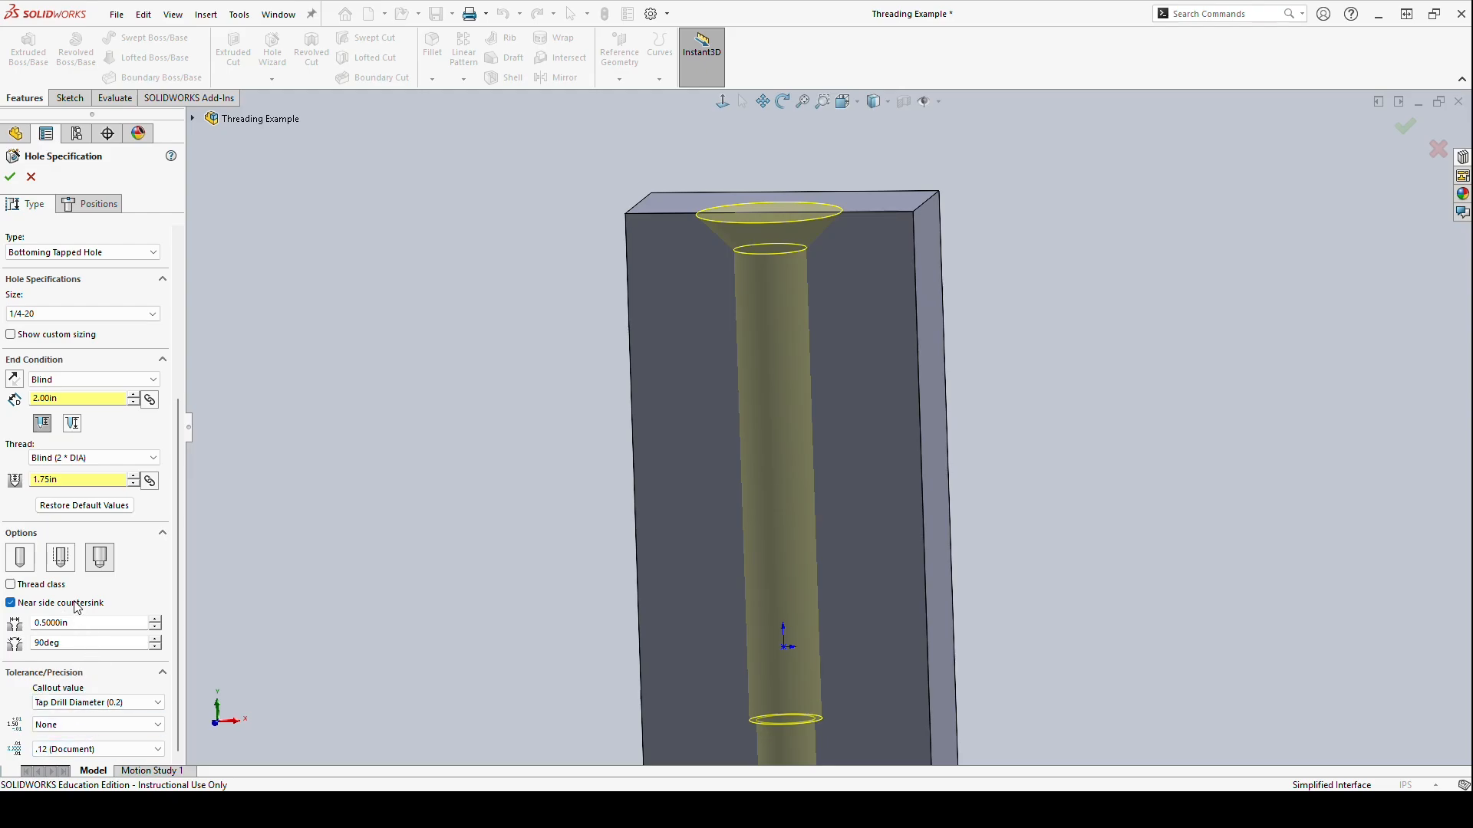
click(16, 589)
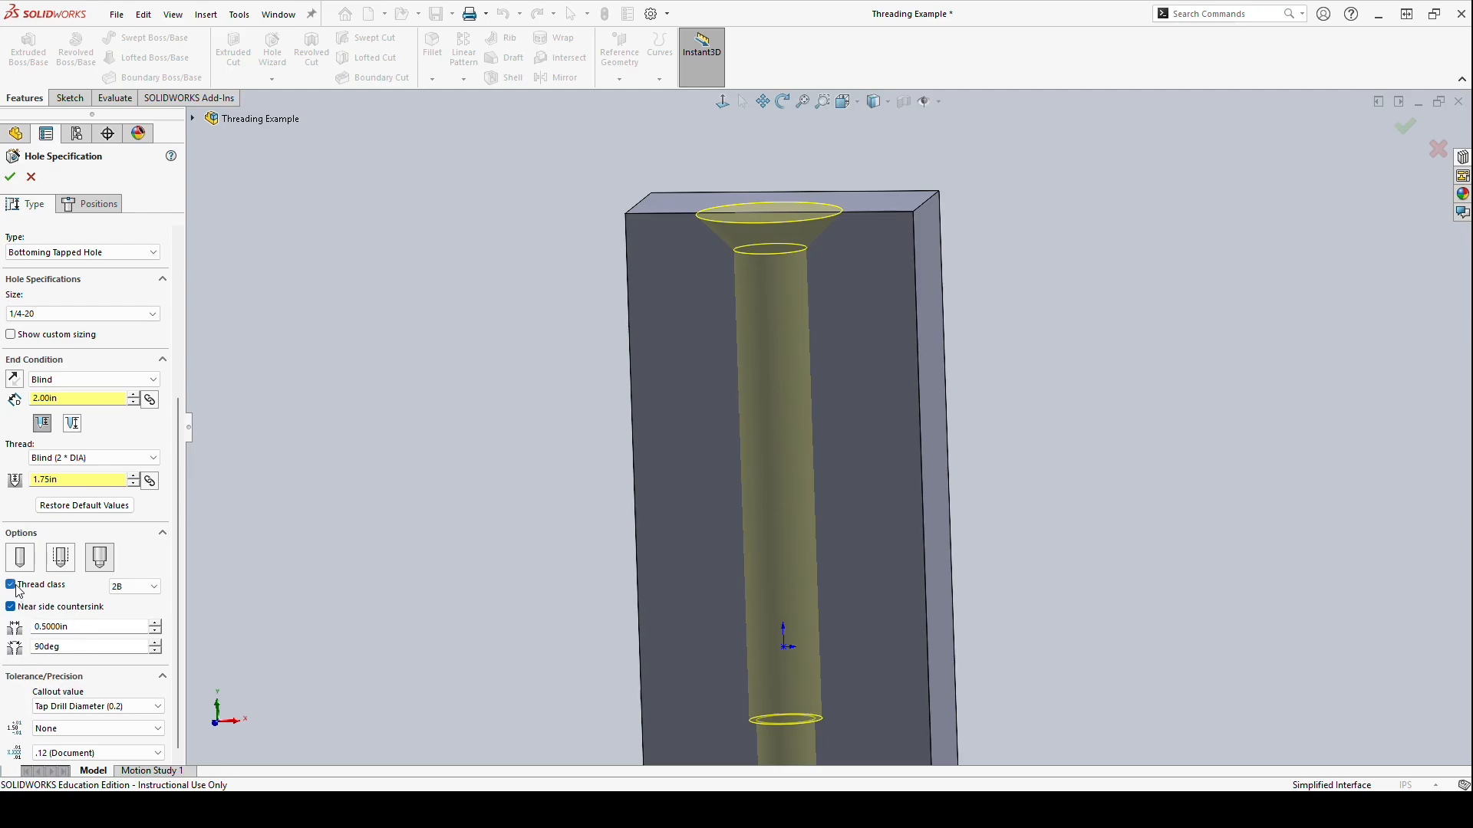
click(16, 588)
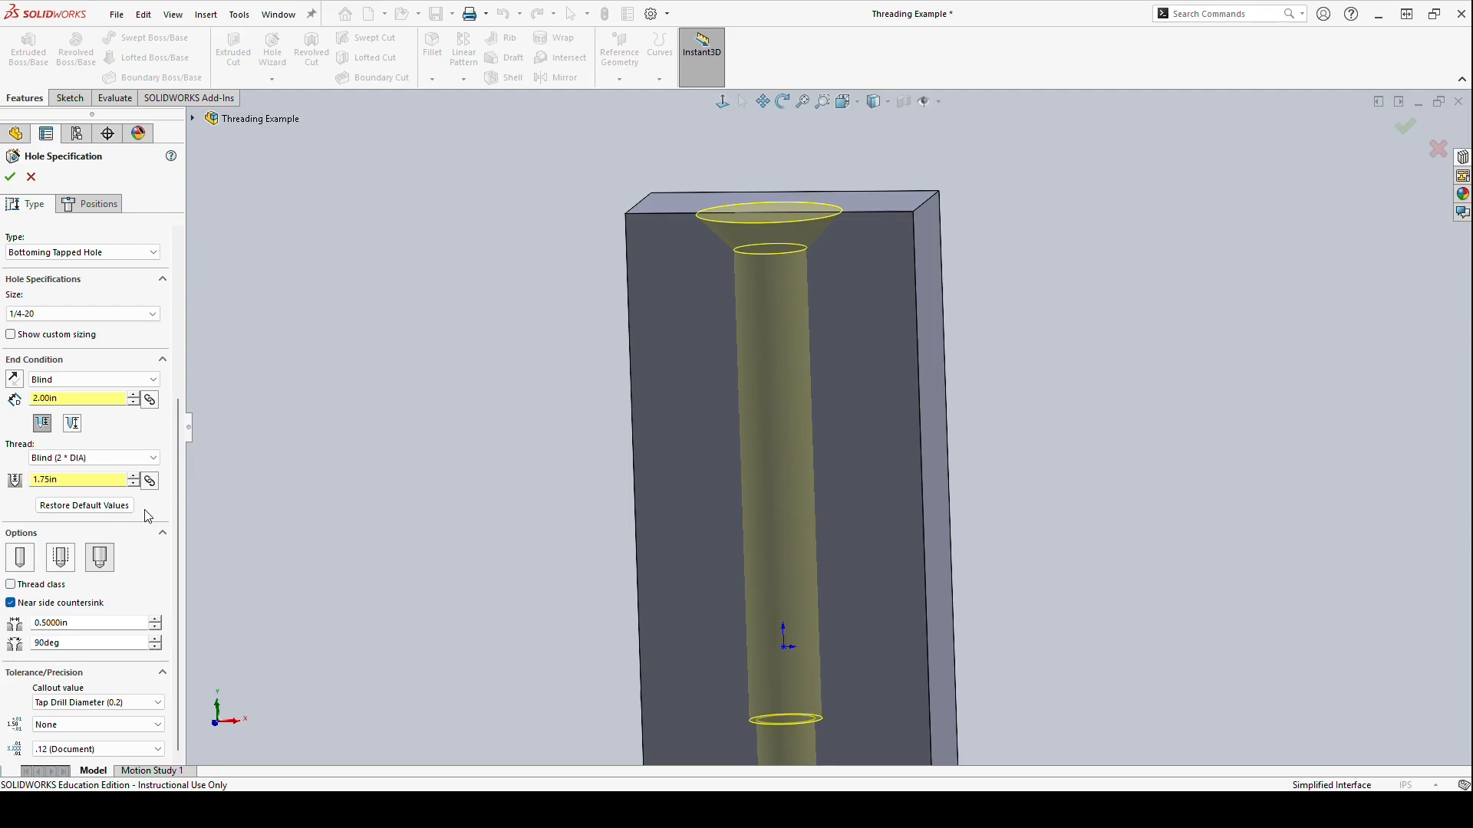
scroll(178, 499, up, 3)
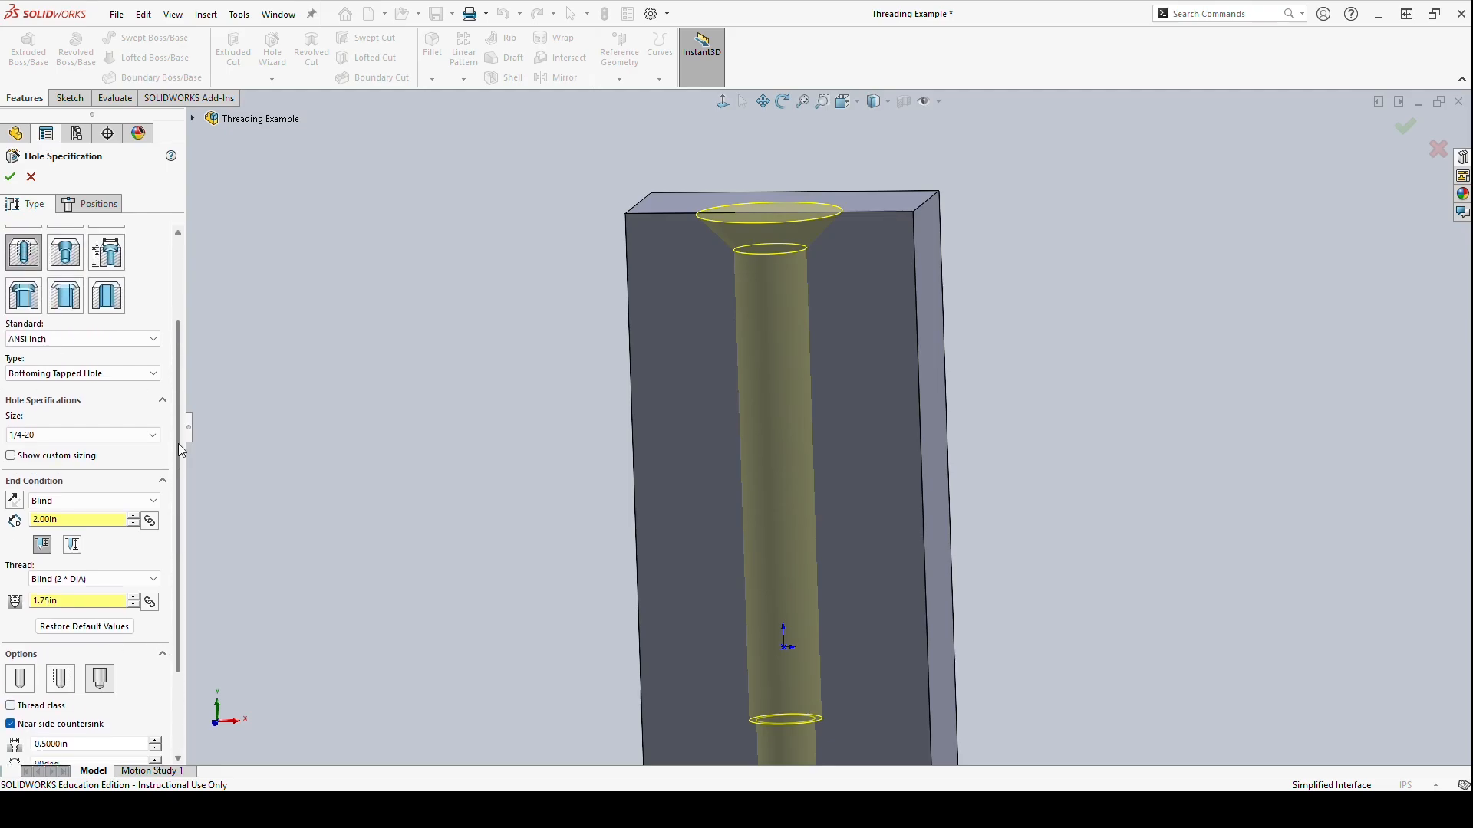
click(92, 669)
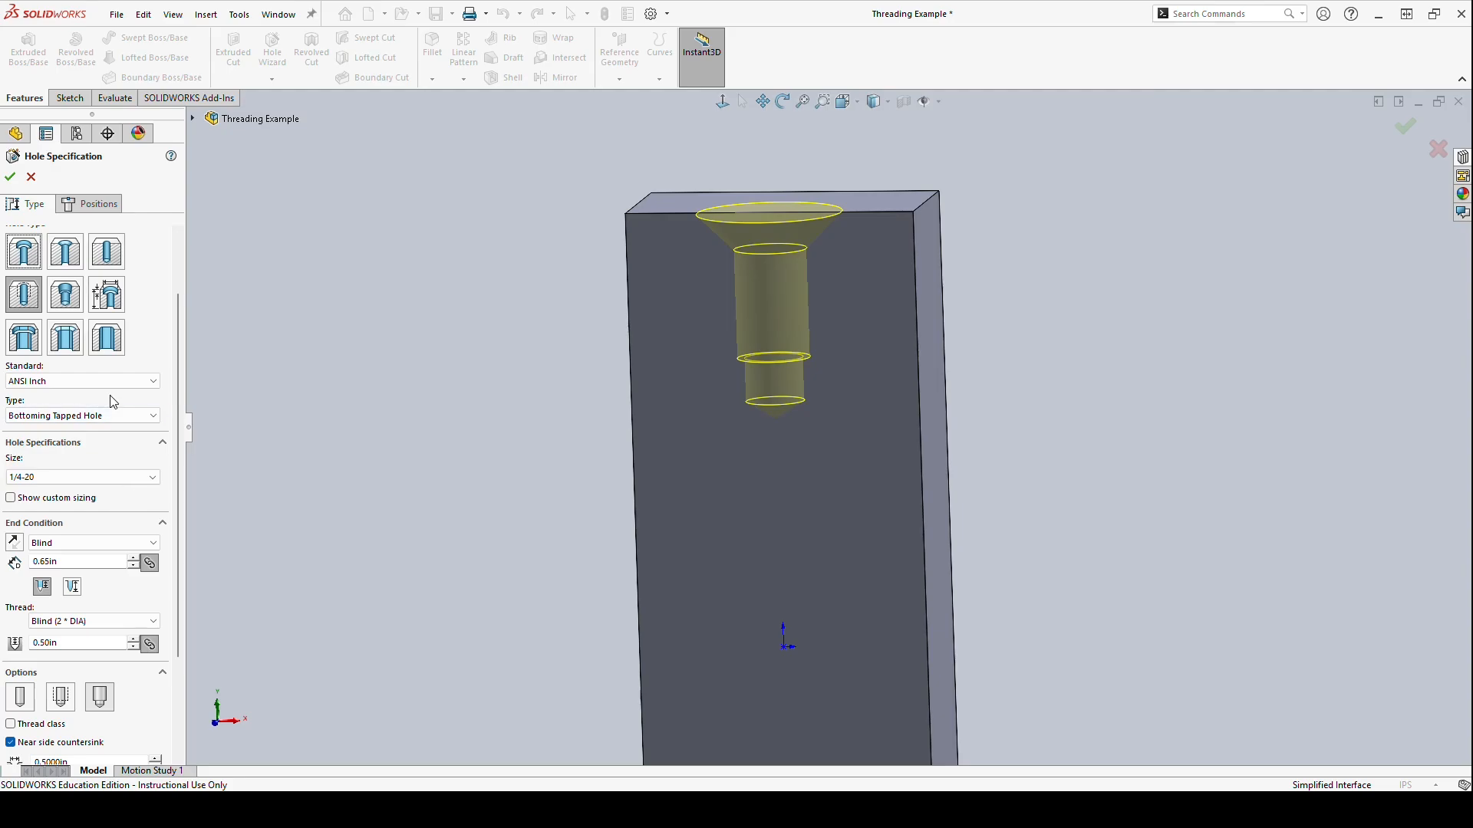
Preview the Straight Pipe Tapped hole type and return the hole to the Bottoming Tapped Hole type.
click(112, 416)
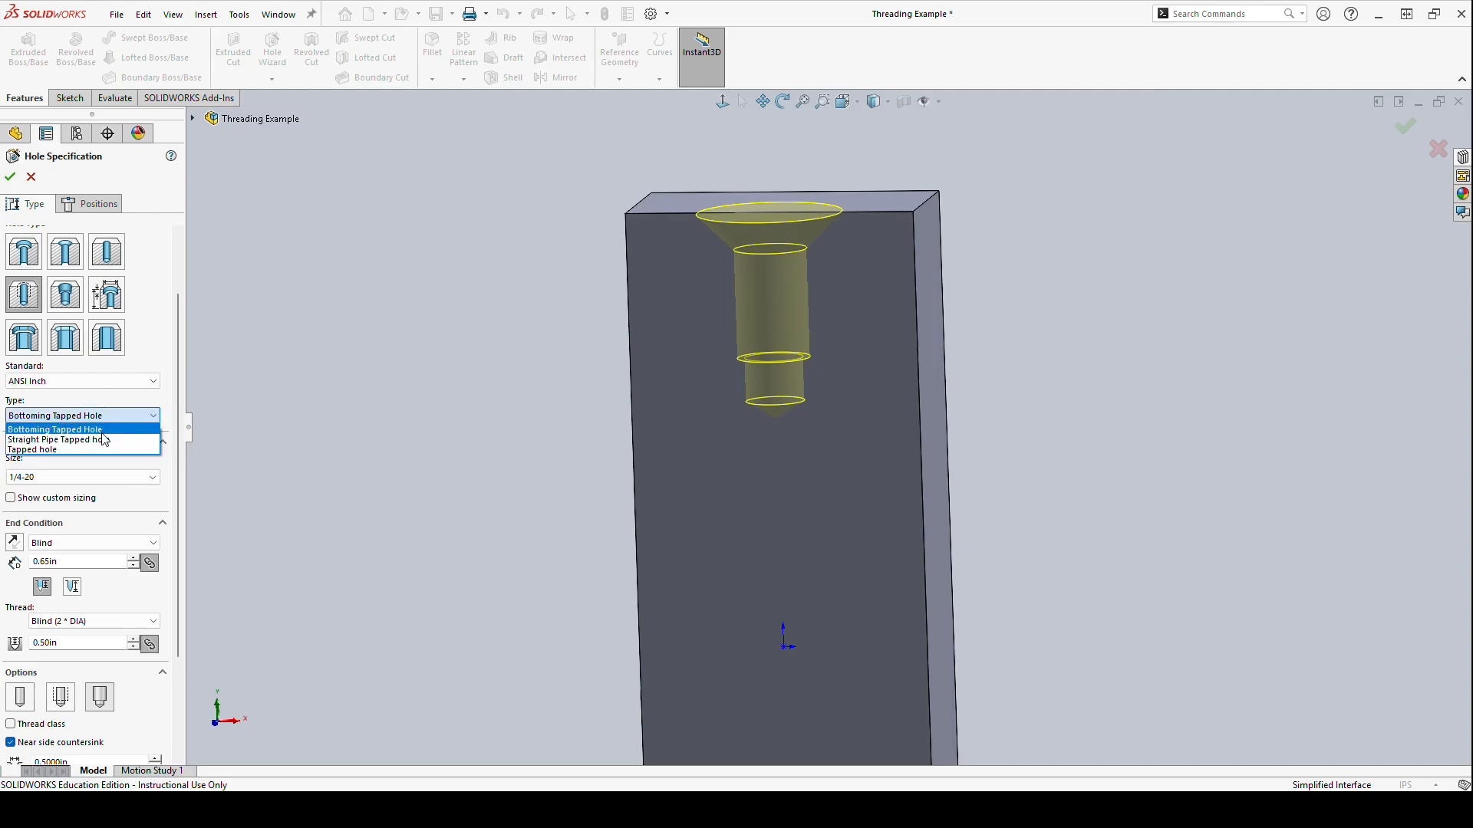
click(107, 441)
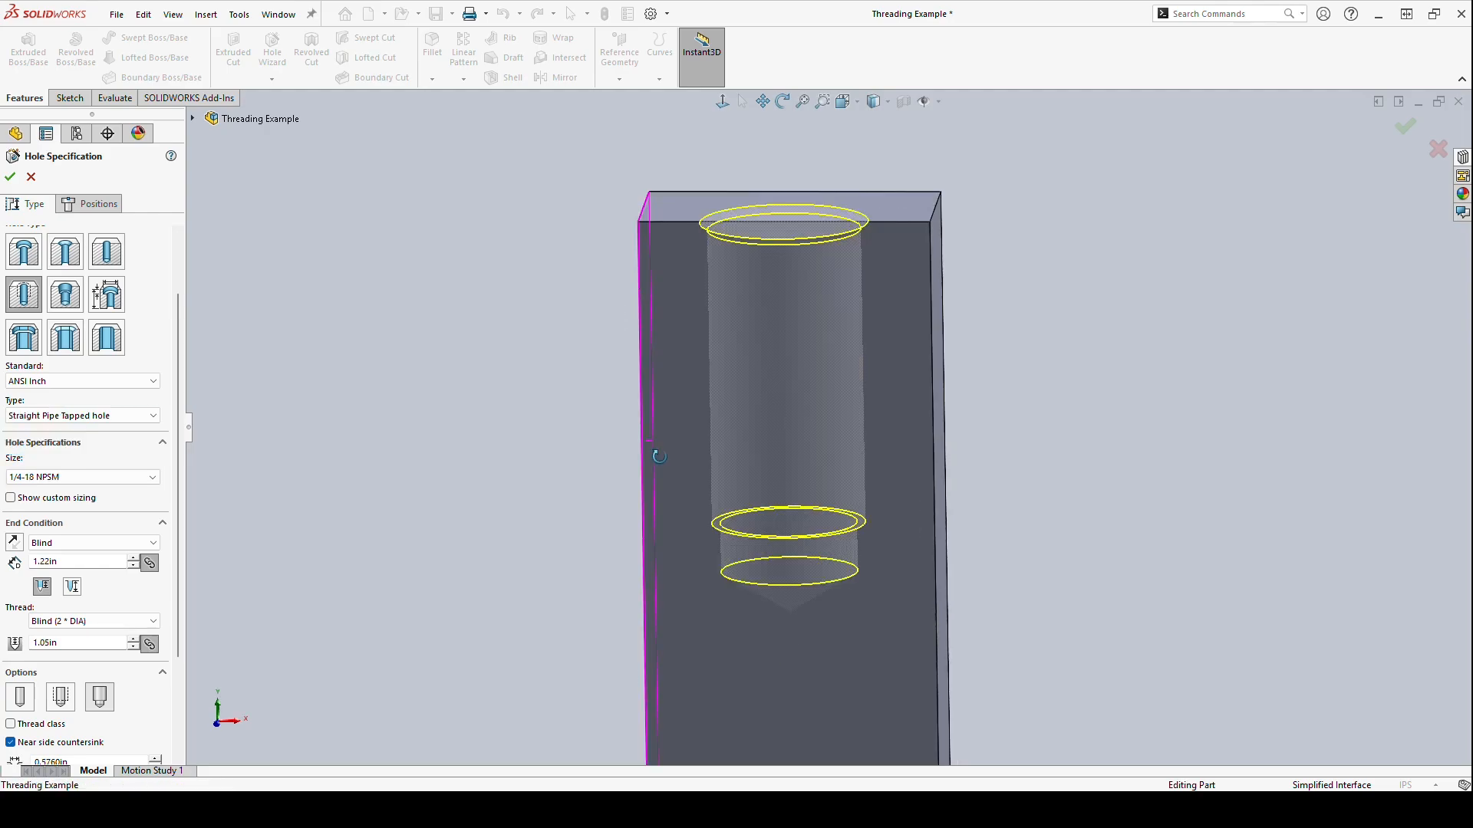
click(91, 477)
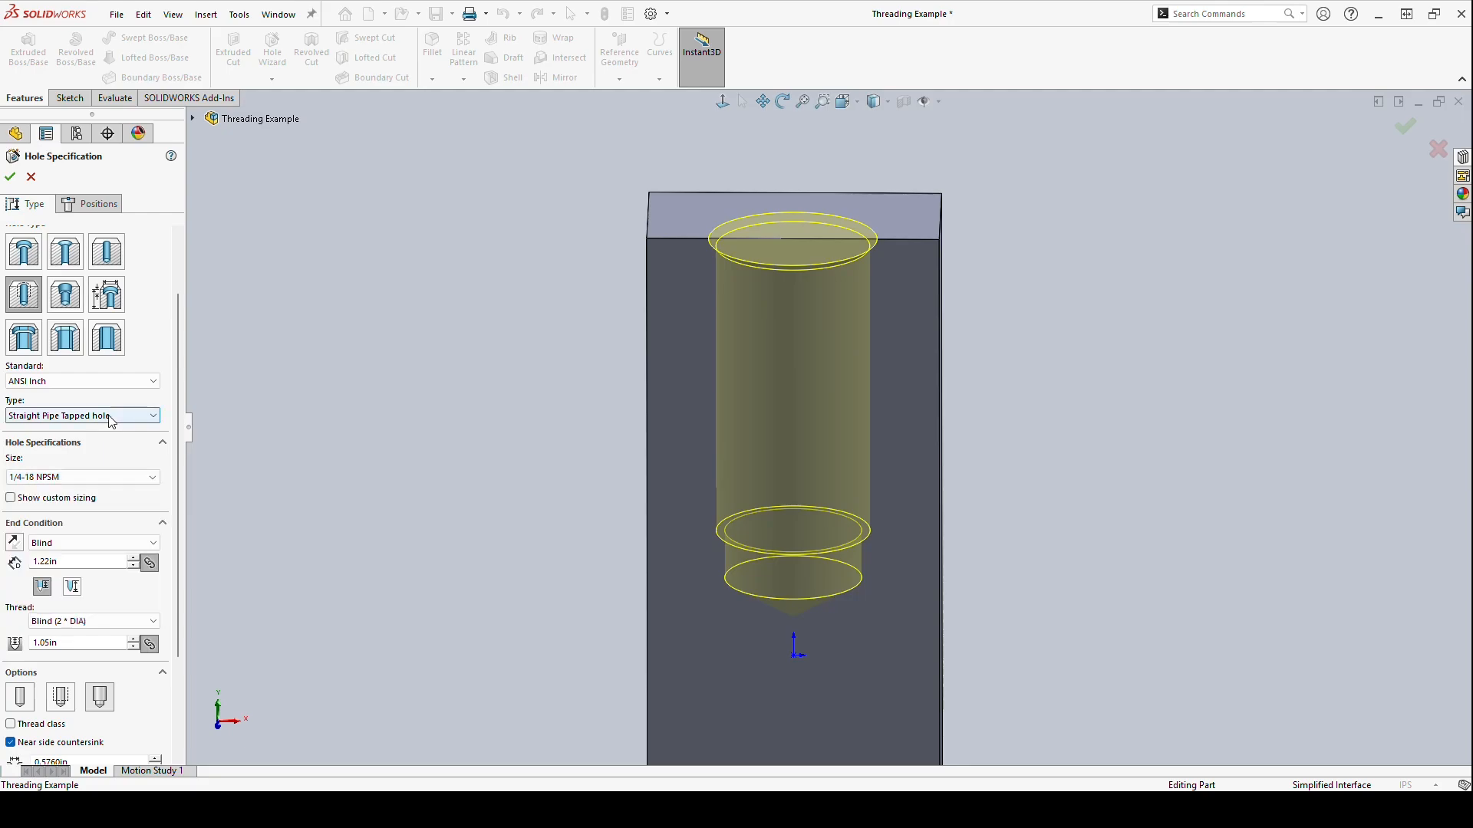
click(108, 418)
click(111, 437)
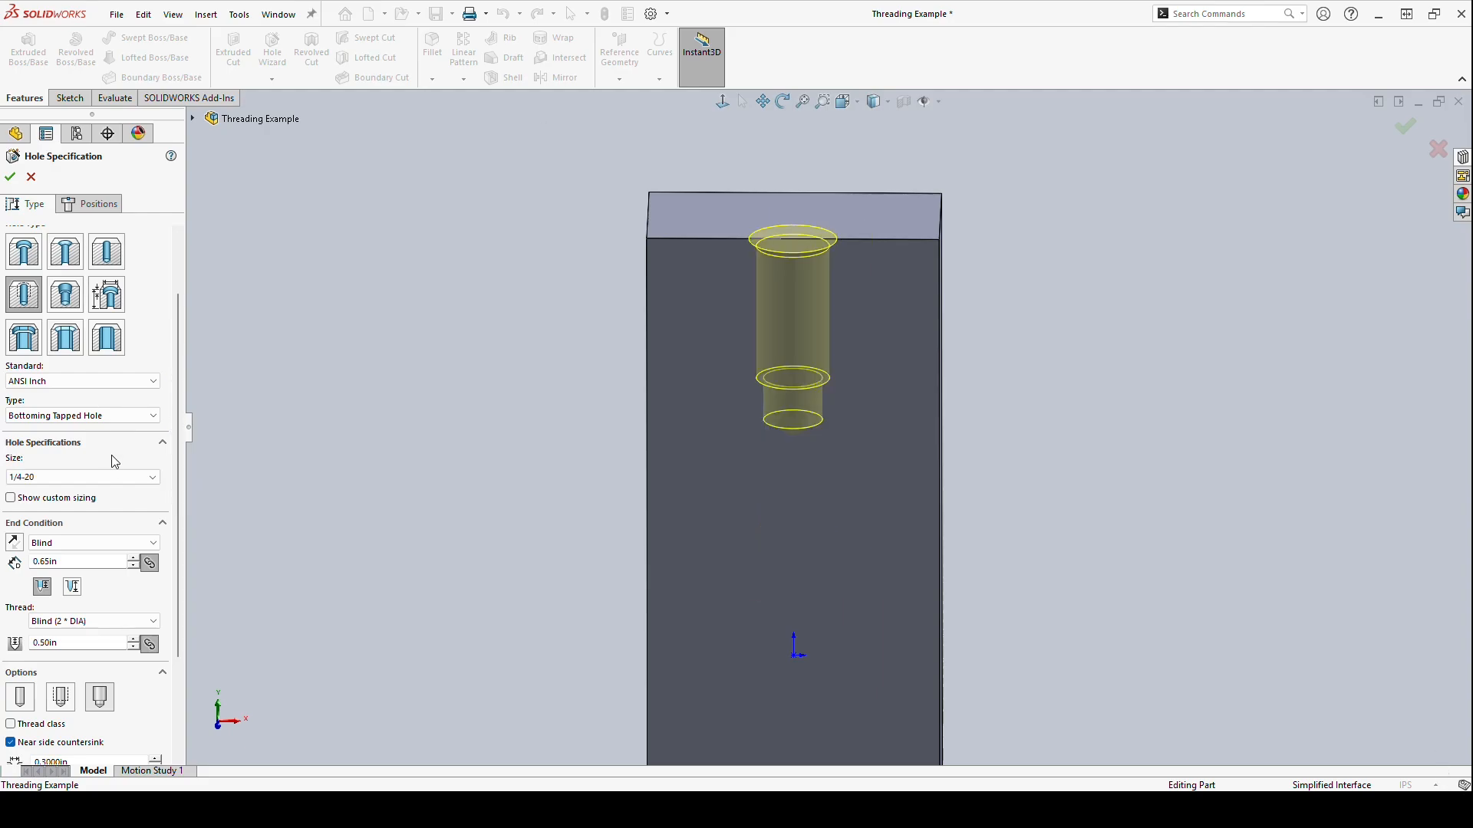
Browse the available hole sizes and standards, keep ANSI Inch and 1/4-20, and apply the tapped hole.
click(119, 477)
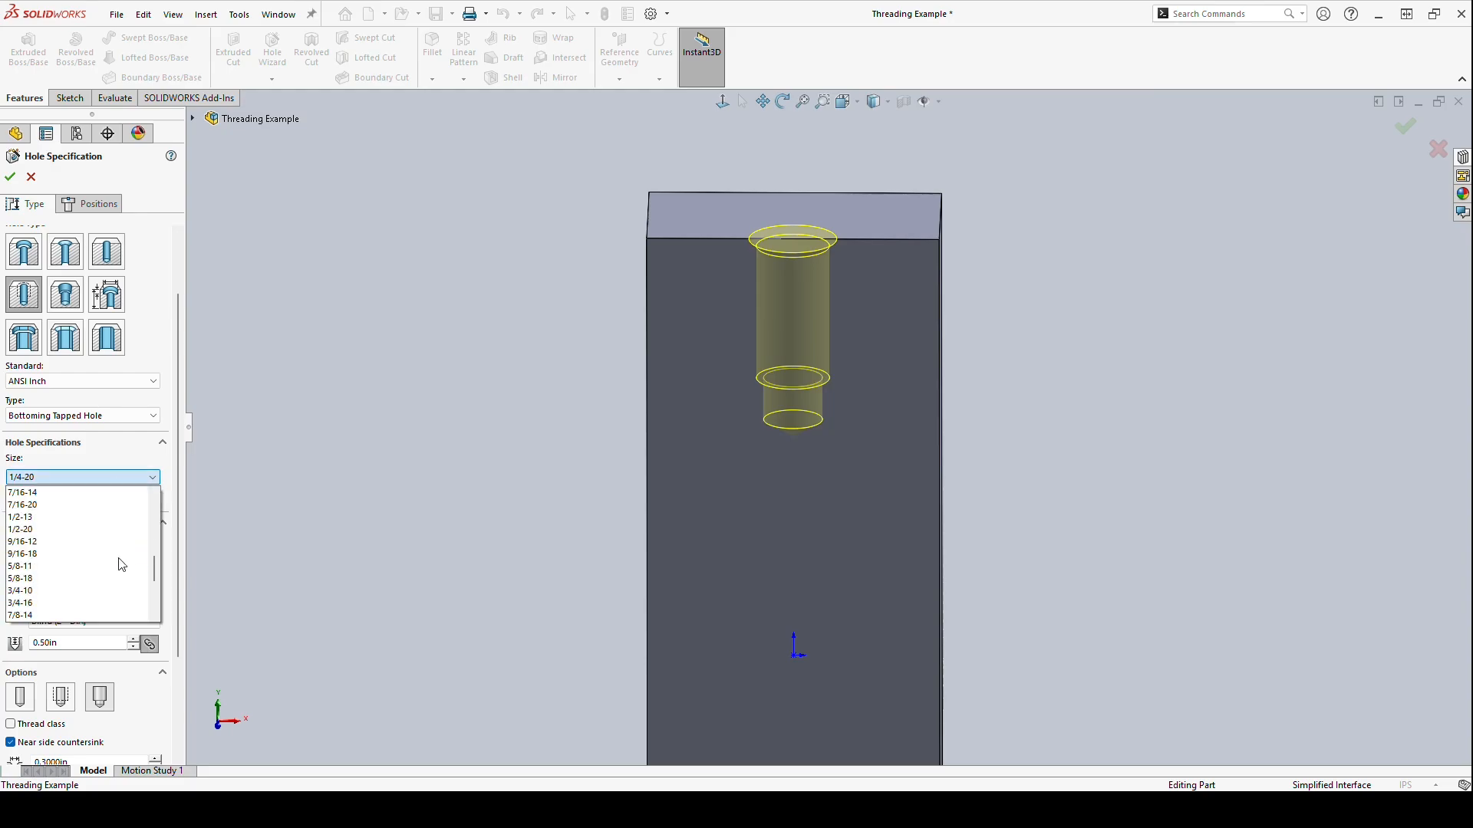
scroll(115, 560, up, 1)
click(166, 355)
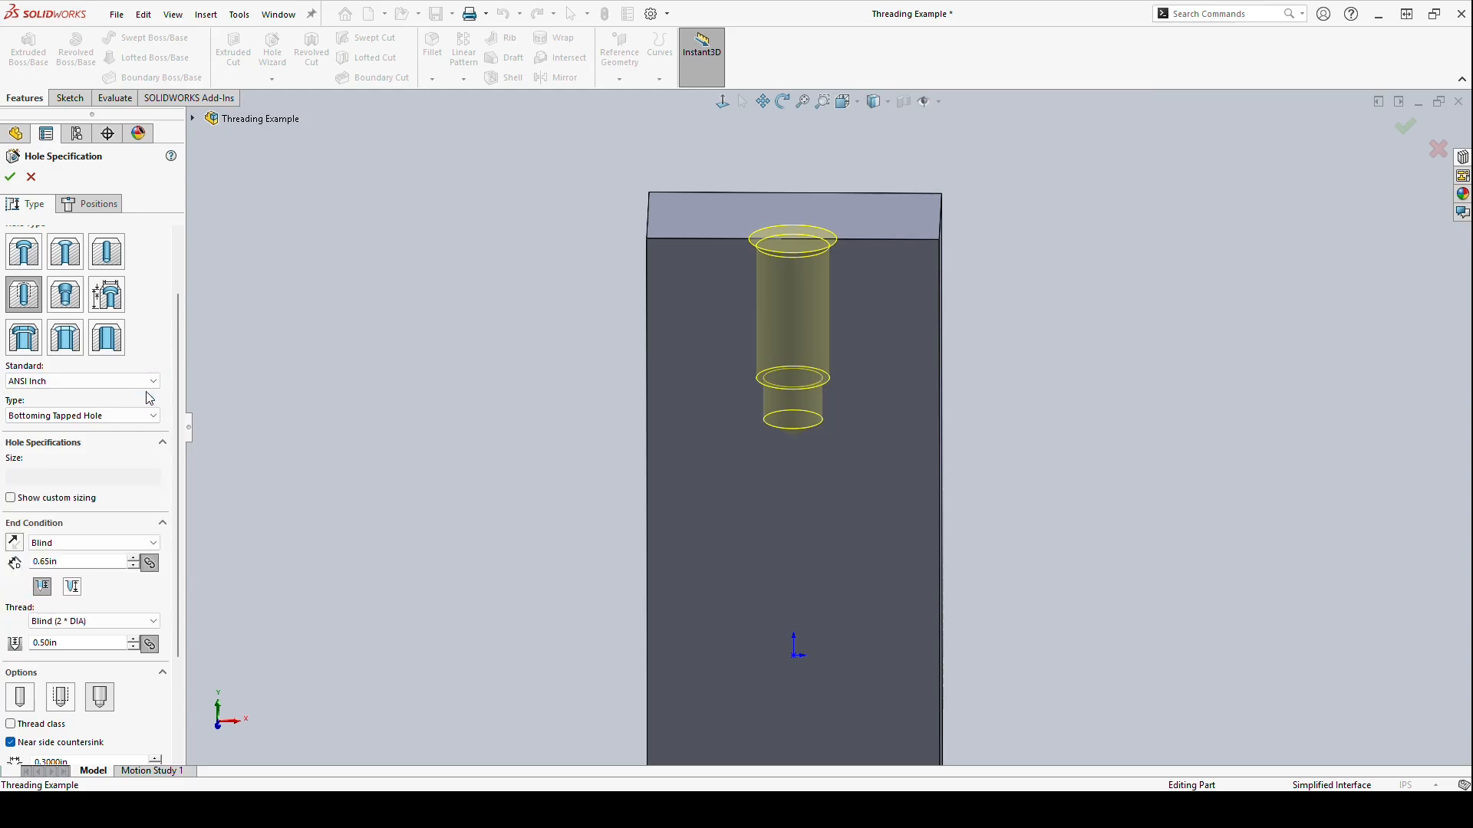
click(148, 382)
click(315, 318)
scroll(315, 318, up, 1)
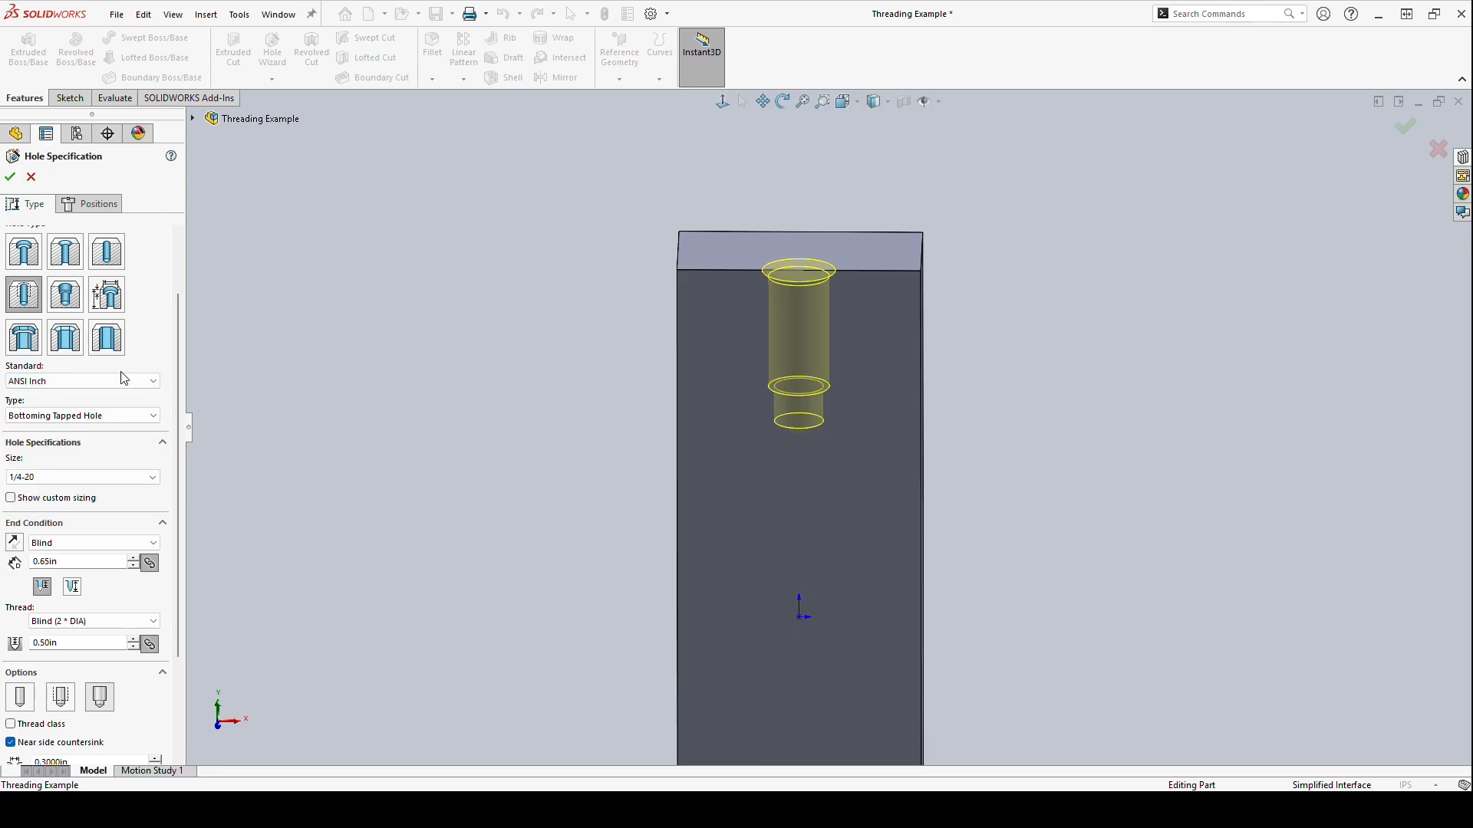
click(10, 177)
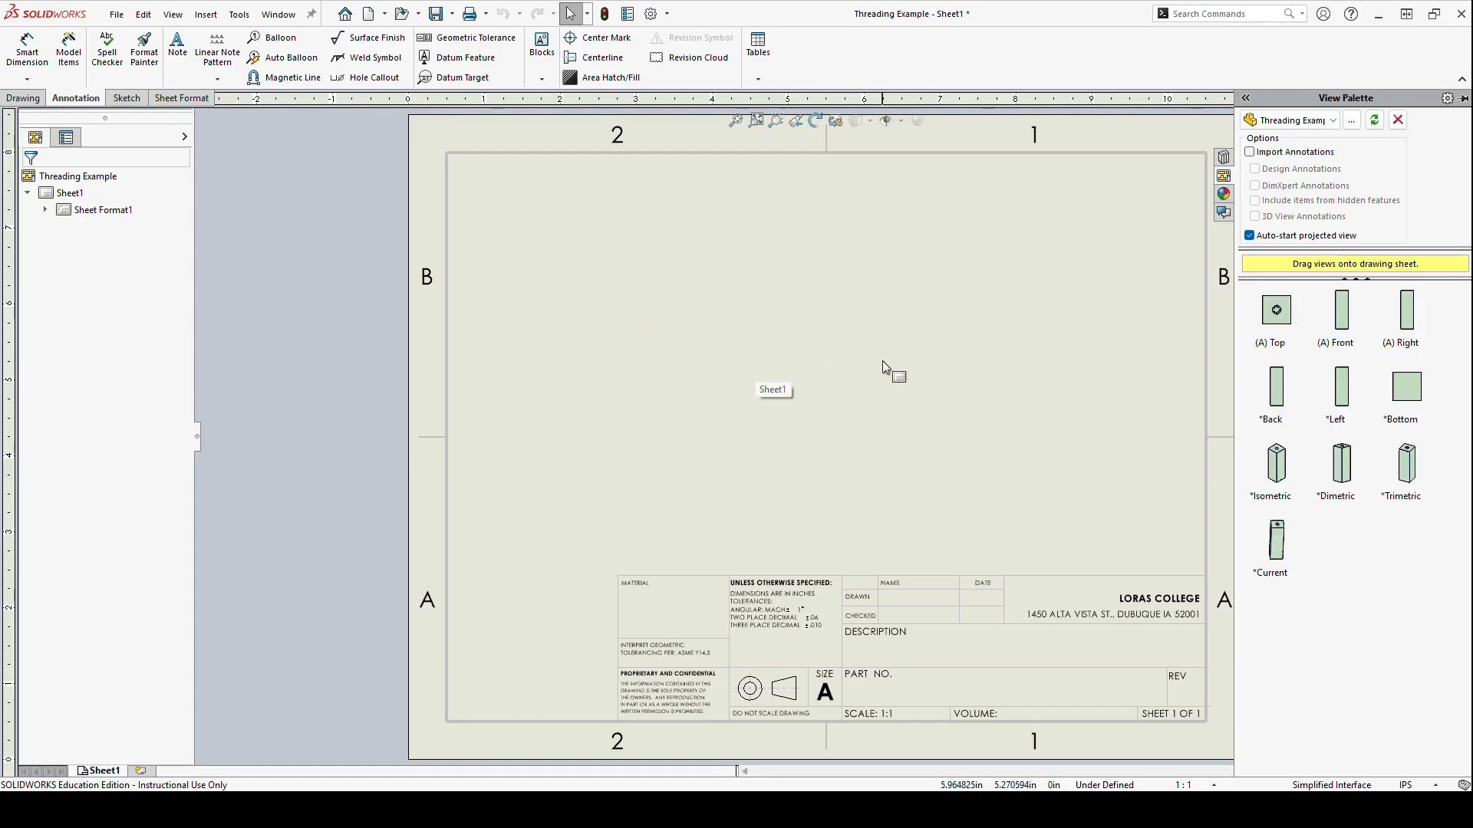
Place the part's Top view on the drawing sheet without projected views and reposition it in open space.
drag(1290, 323, 834, 408)
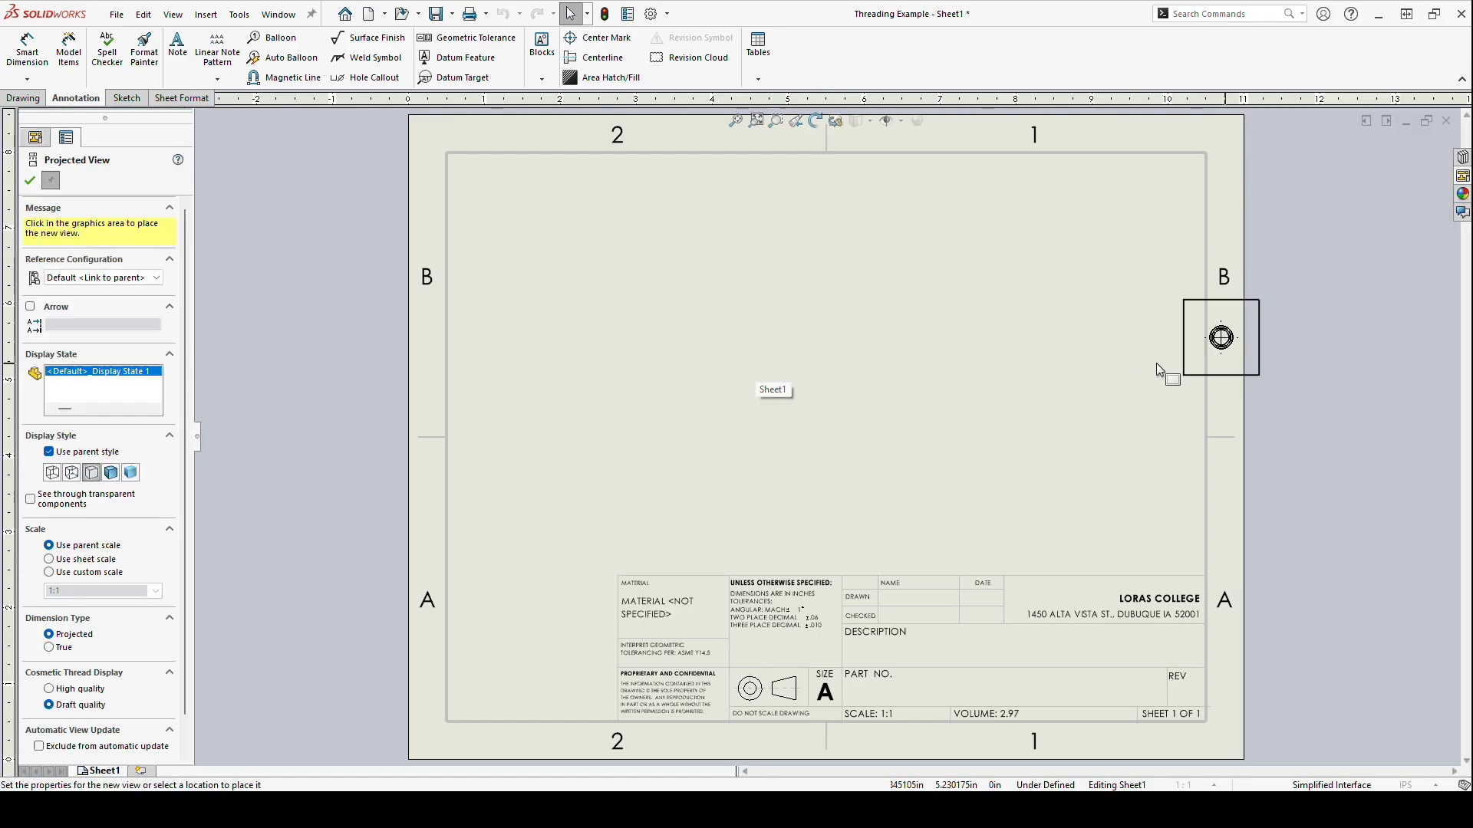
key(Escape)
drag(1194, 393, 691, 493)
scroll(748, 406, down, 3)
scroll(664, 476, down, 2)
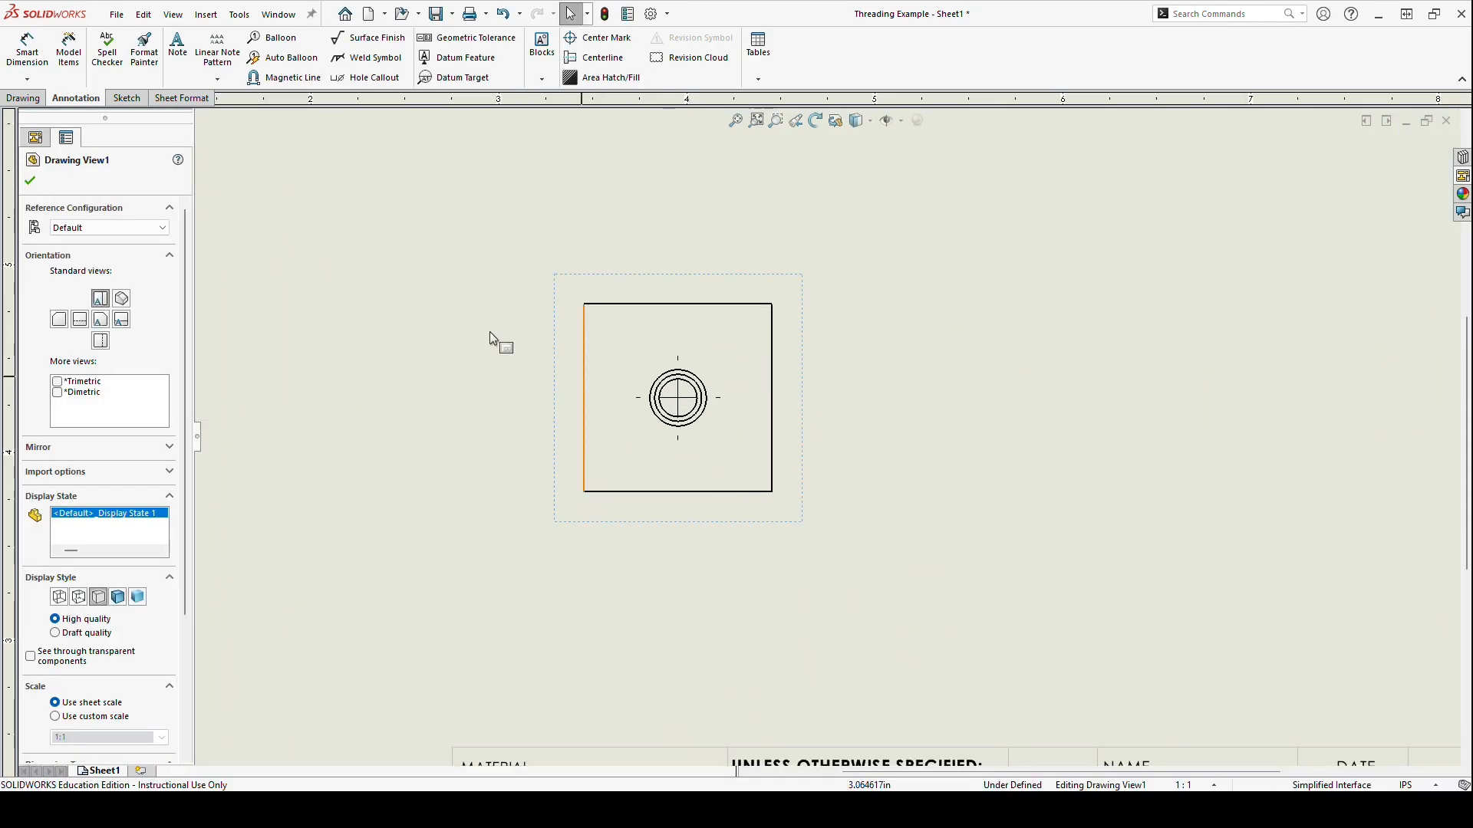
Attach a hole callout to the tapped hole in the top view and bring its text above and beside the view.
click(28, 100)
click(65, 100)
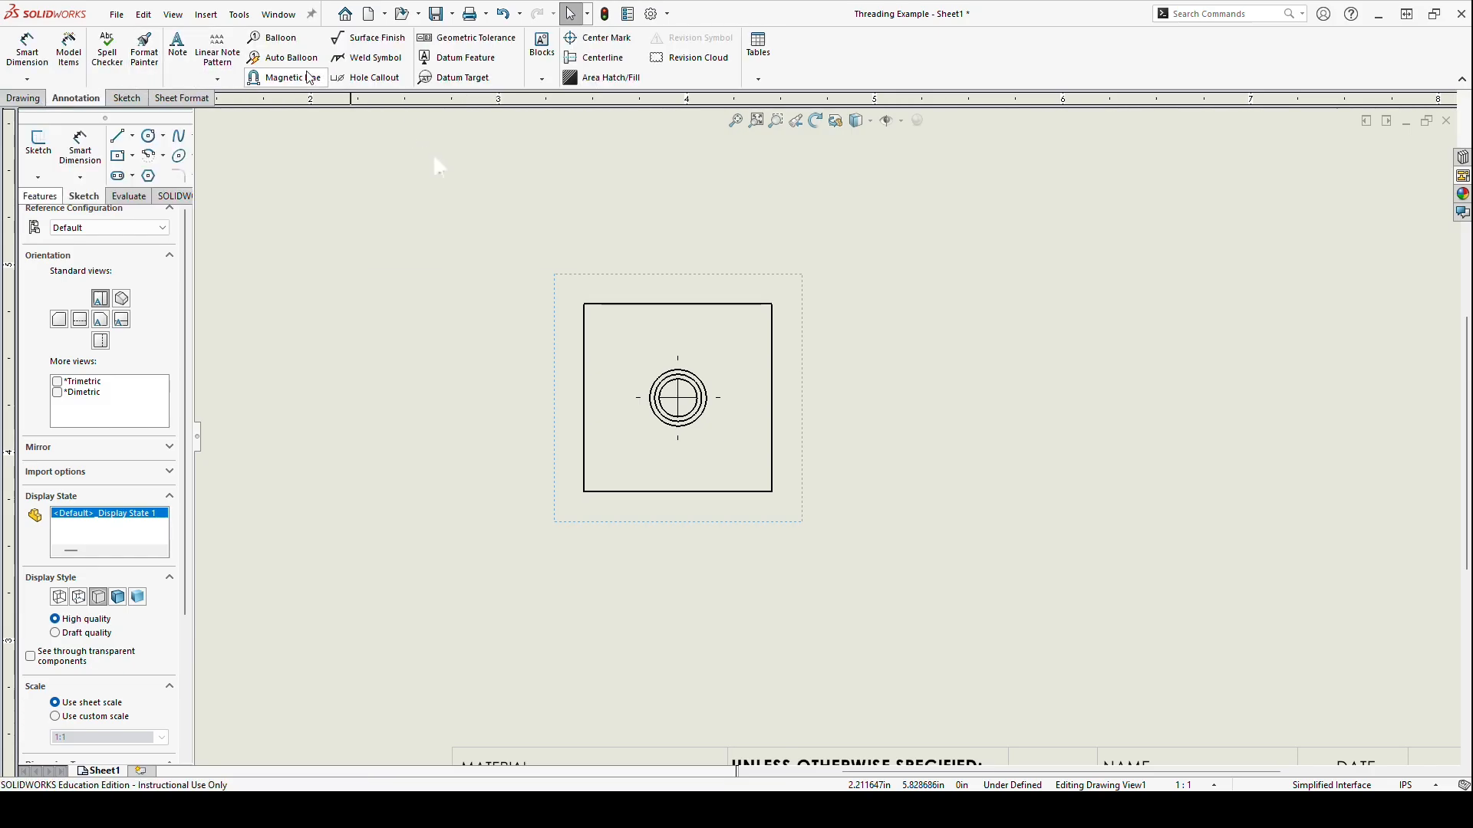
click(400, 78)
scroll(713, 391, down, 2)
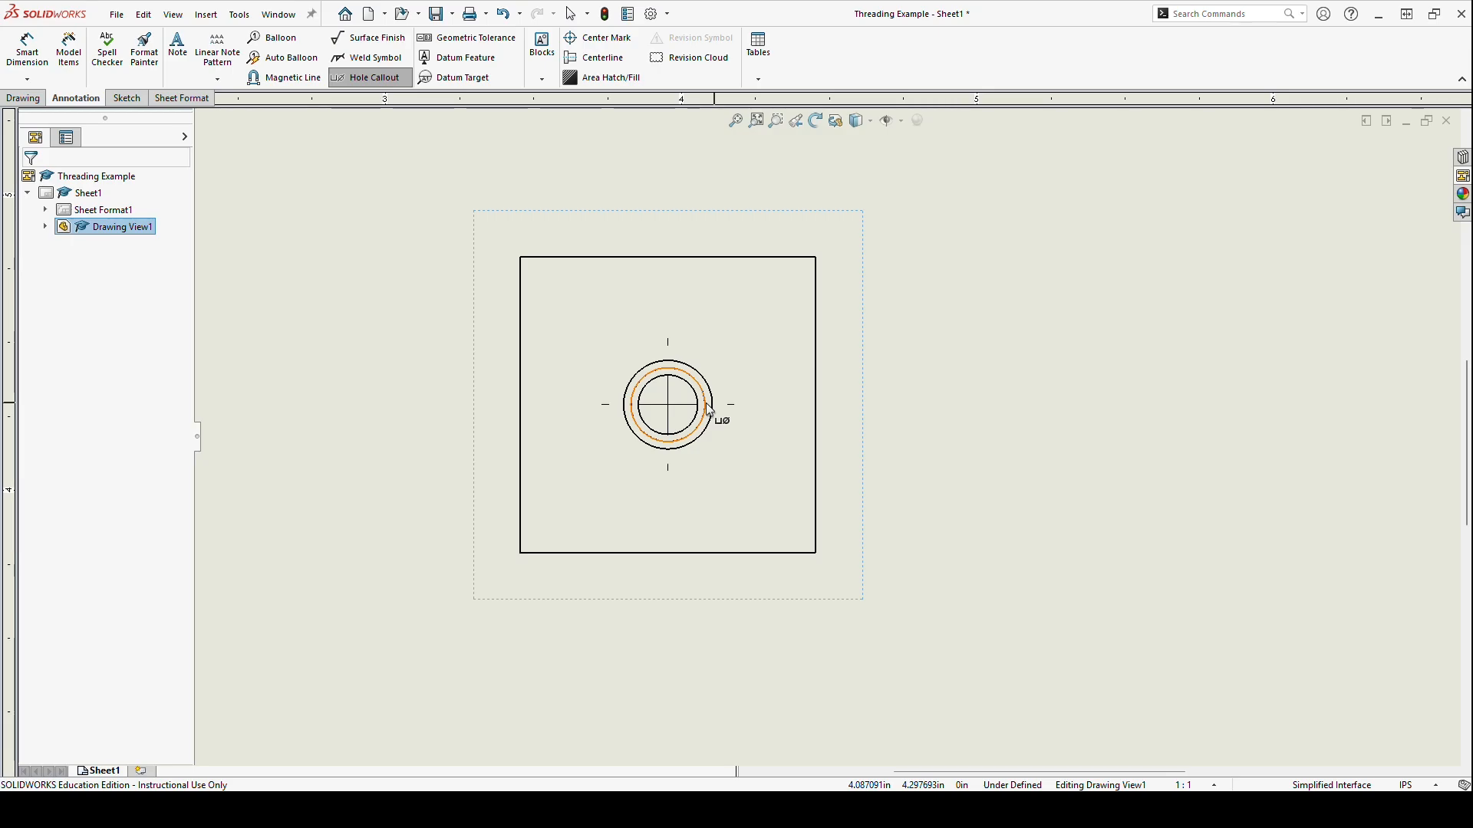
click(709, 409)
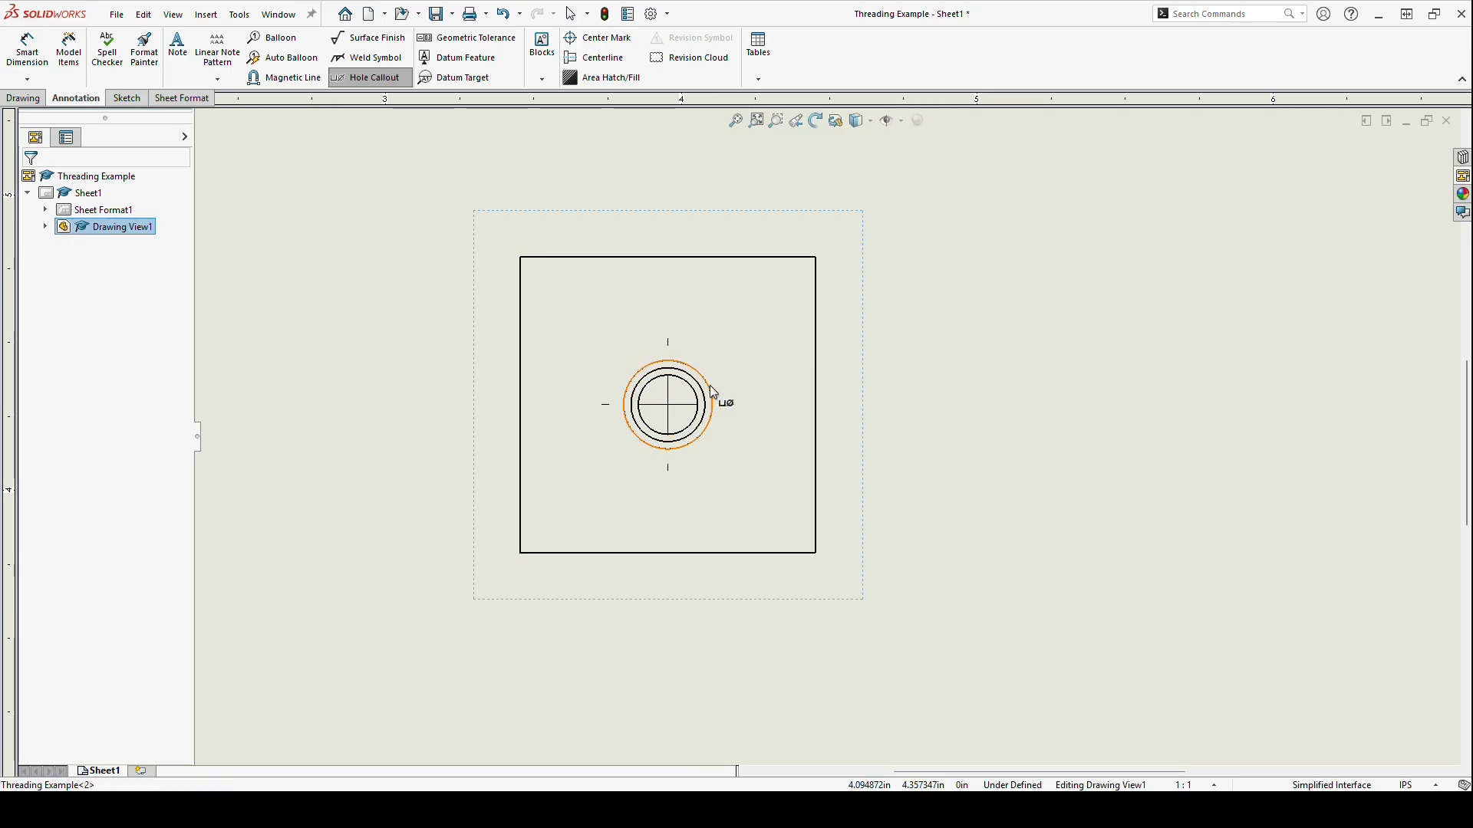
scroll(828, 436, up, 2)
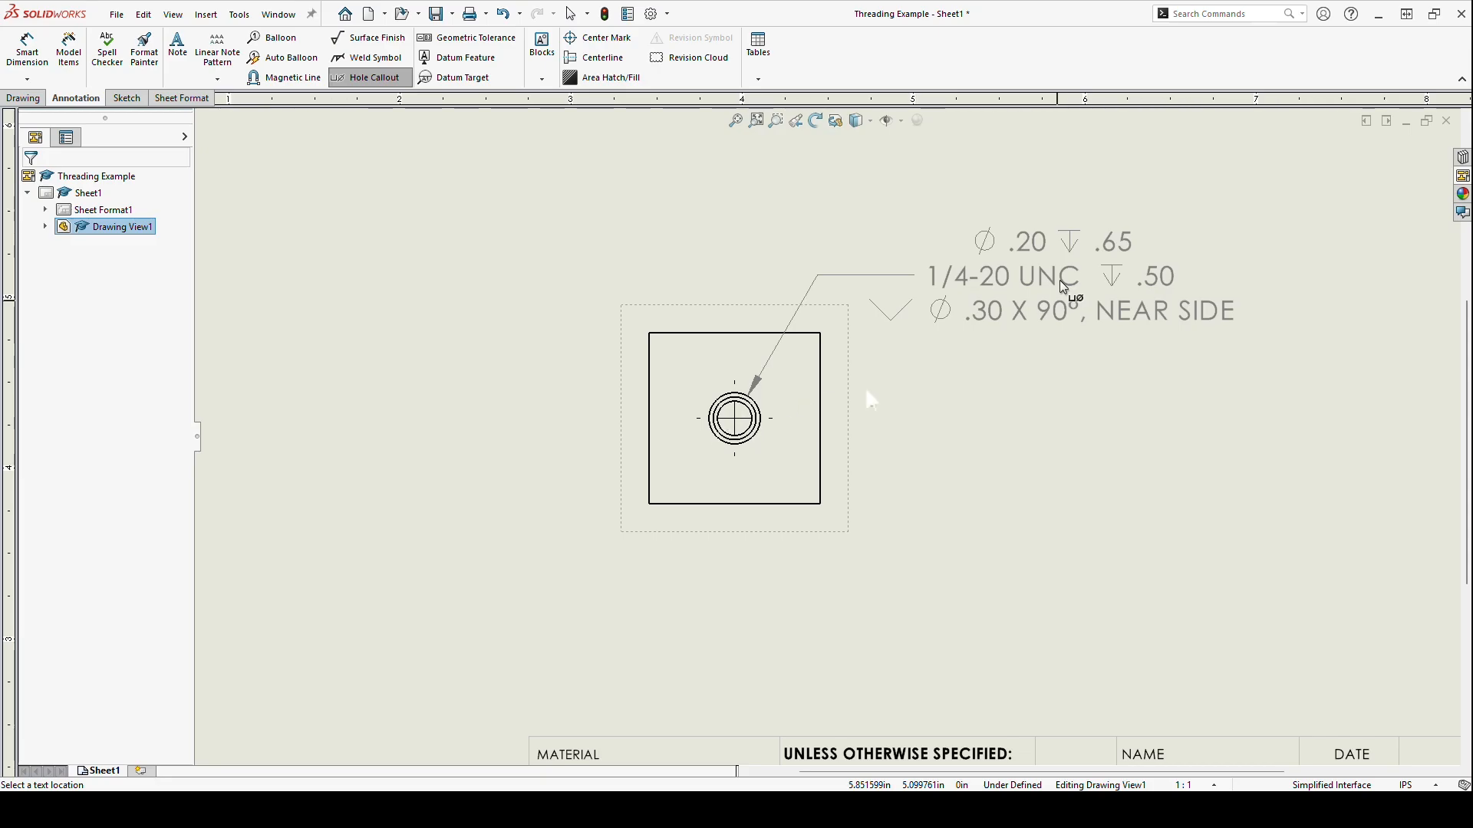
mouse_move(886, 332)
mouse_down()
mouse_move(1094, 353)
mouse_move(1228, 261)
mouse_move(913, 316)
mouse_move(953, 322)
mouse_up()
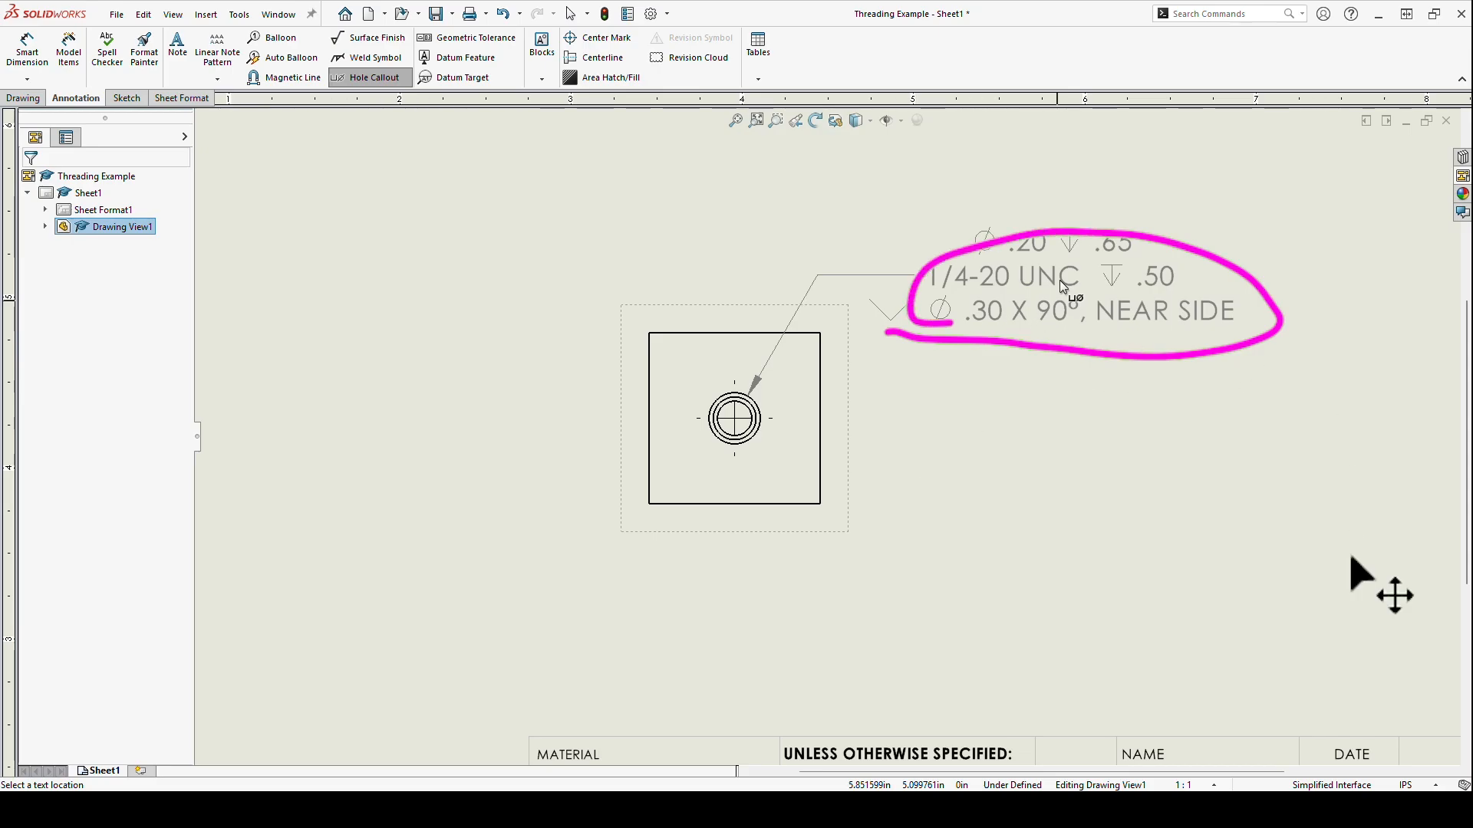
key(ctrl+z)
mouse_move(888, 338)
mouse_down()
mouse_move(1235, 342)
mouse_move(1273, 245)
mouse_move(1116, 197)
mouse_move(874, 257)
mouse_move(880, 343)
mouse_up()
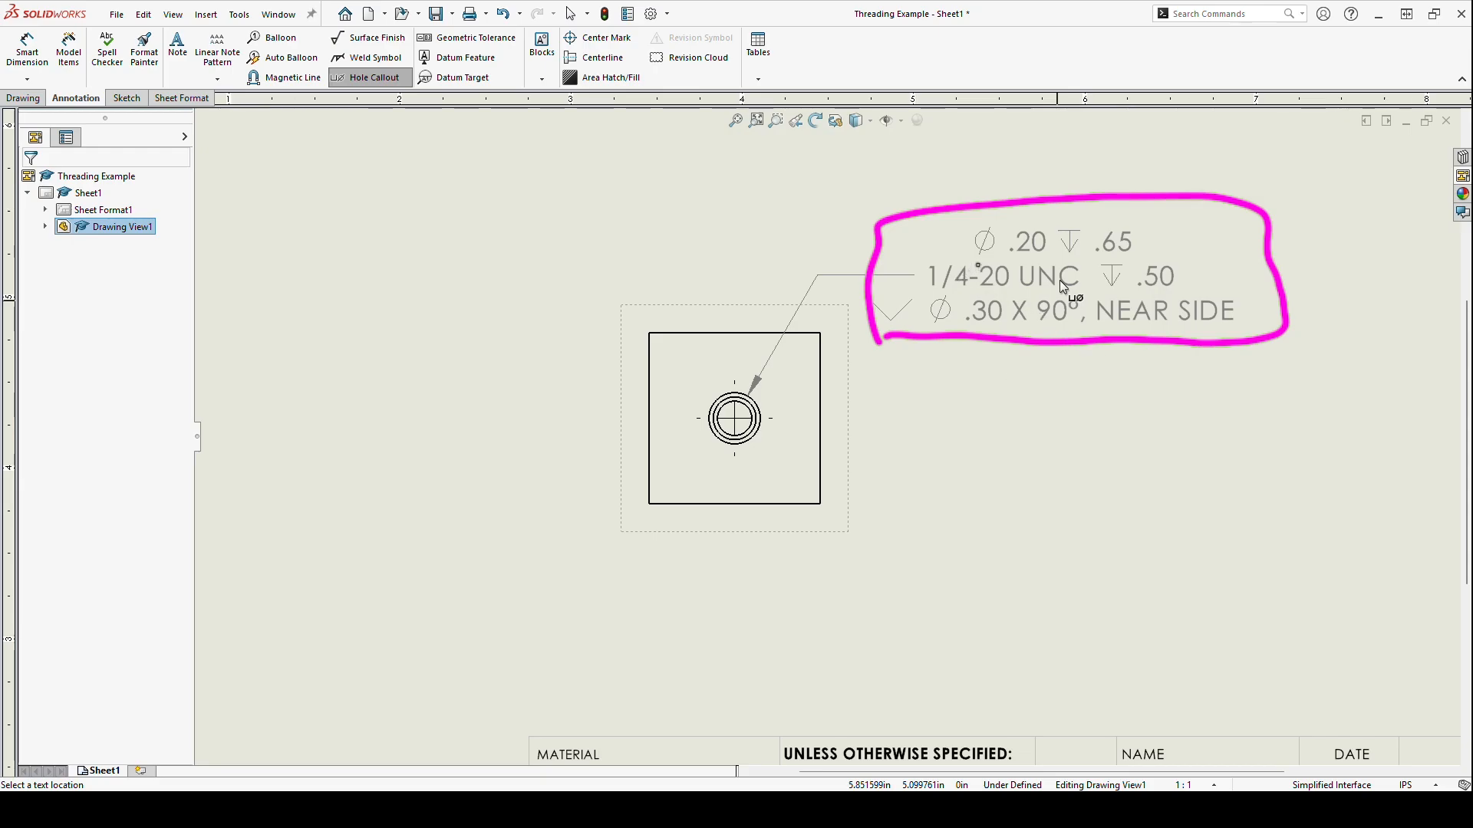
drag(976, 264, 1032, 262)
drag(1082, 267, 1134, 265)
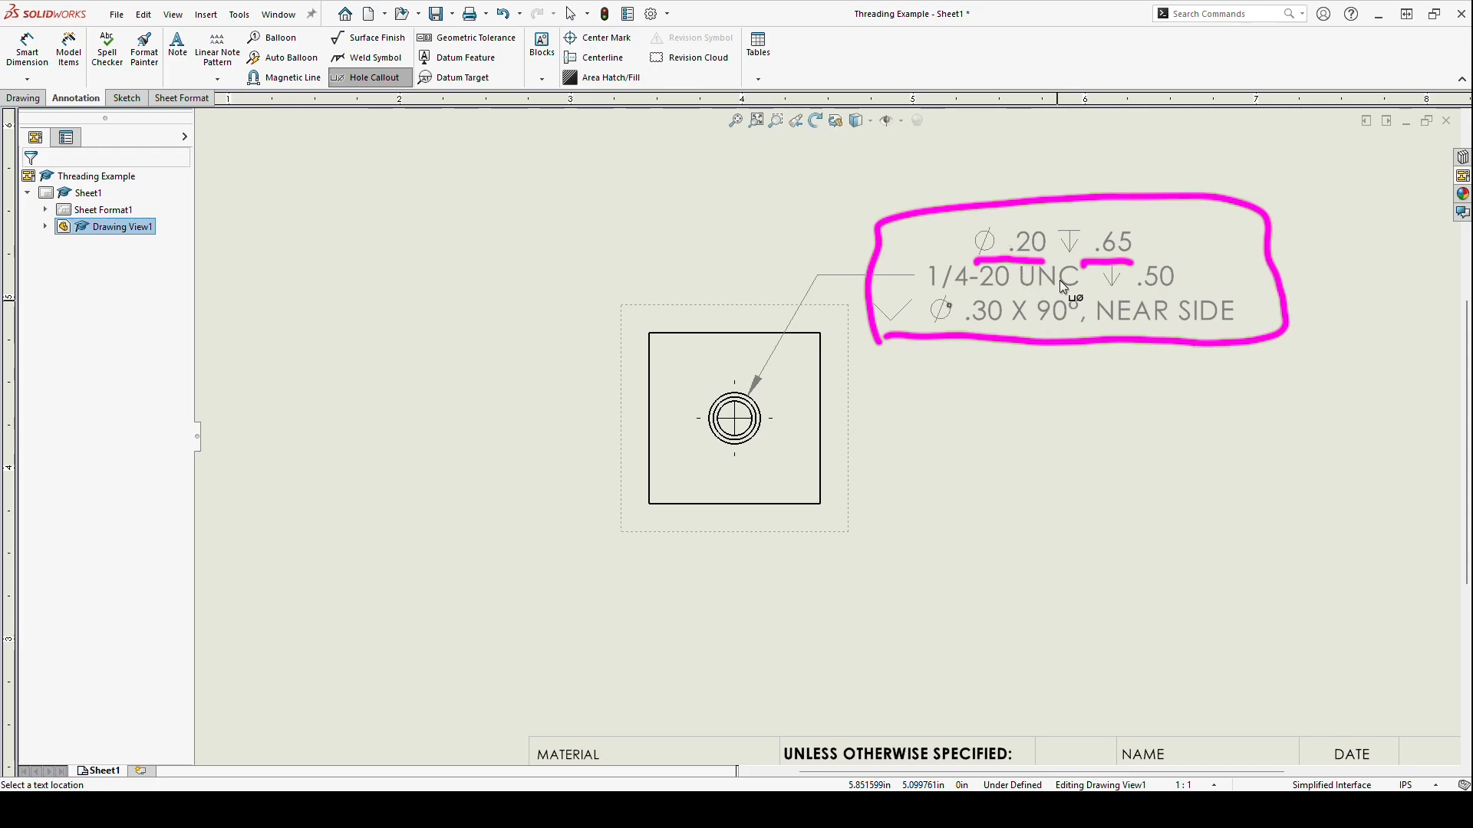
drag(933, 300, 1172, 301)
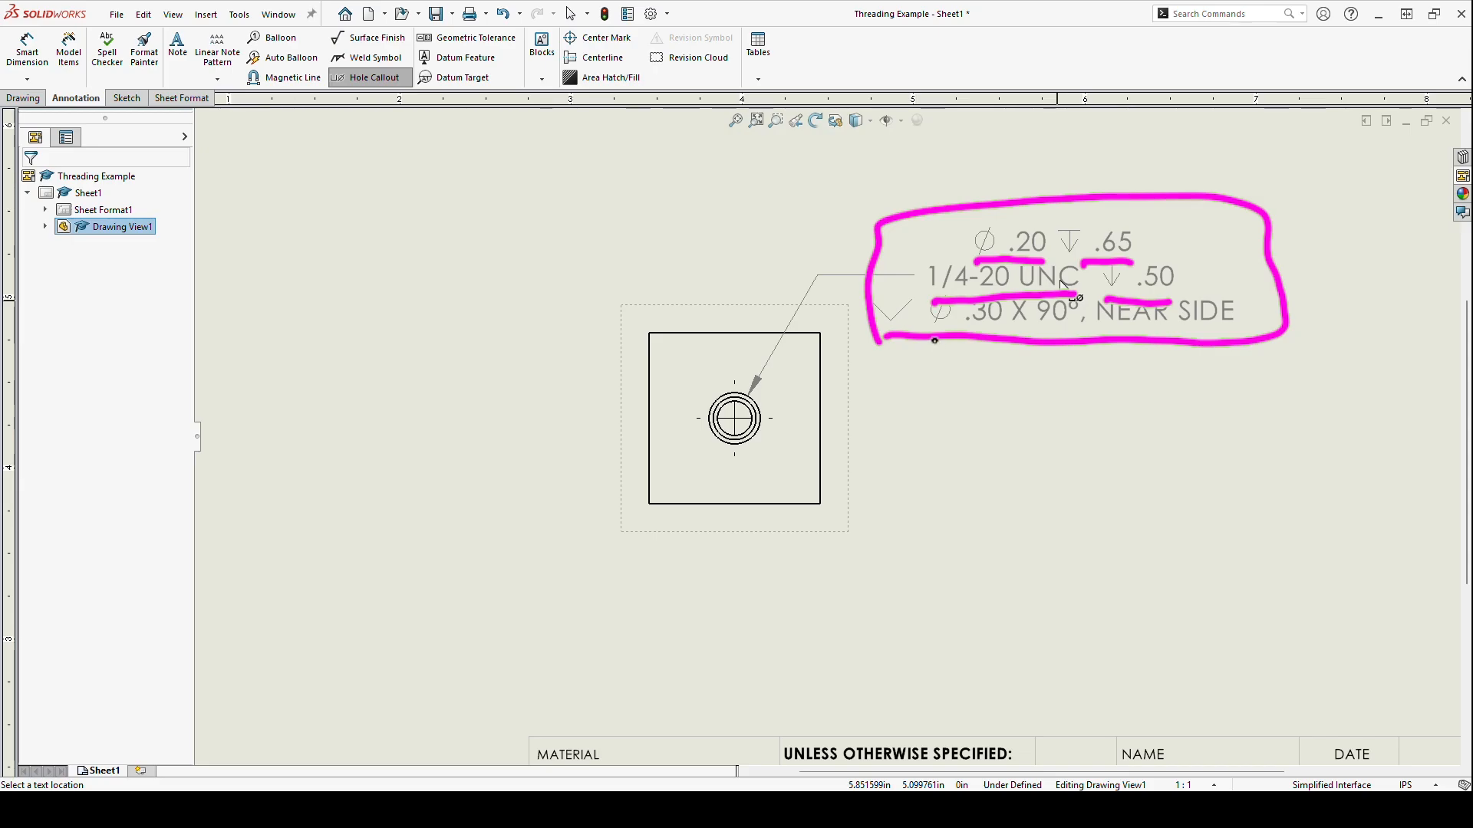
drag(925, 337, 1062, 336)
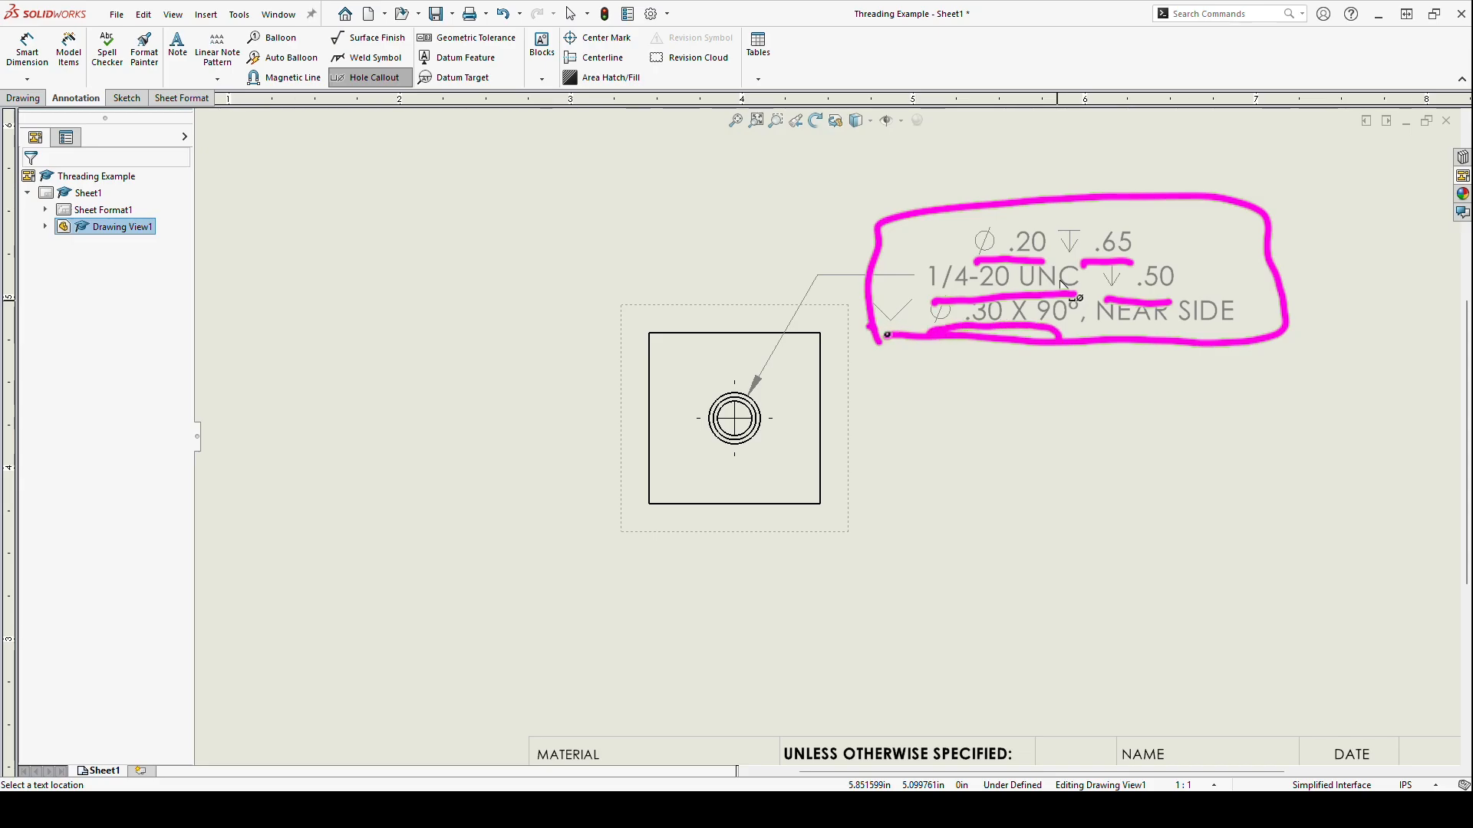
Finish the hole callout and place a projected side view beside the top view.
mouse_move(888, 336)
mouse_down()
mouse_move(858, 301)
mouse_move(891, 323)
mouse_move(925, 292)
mouse_up()
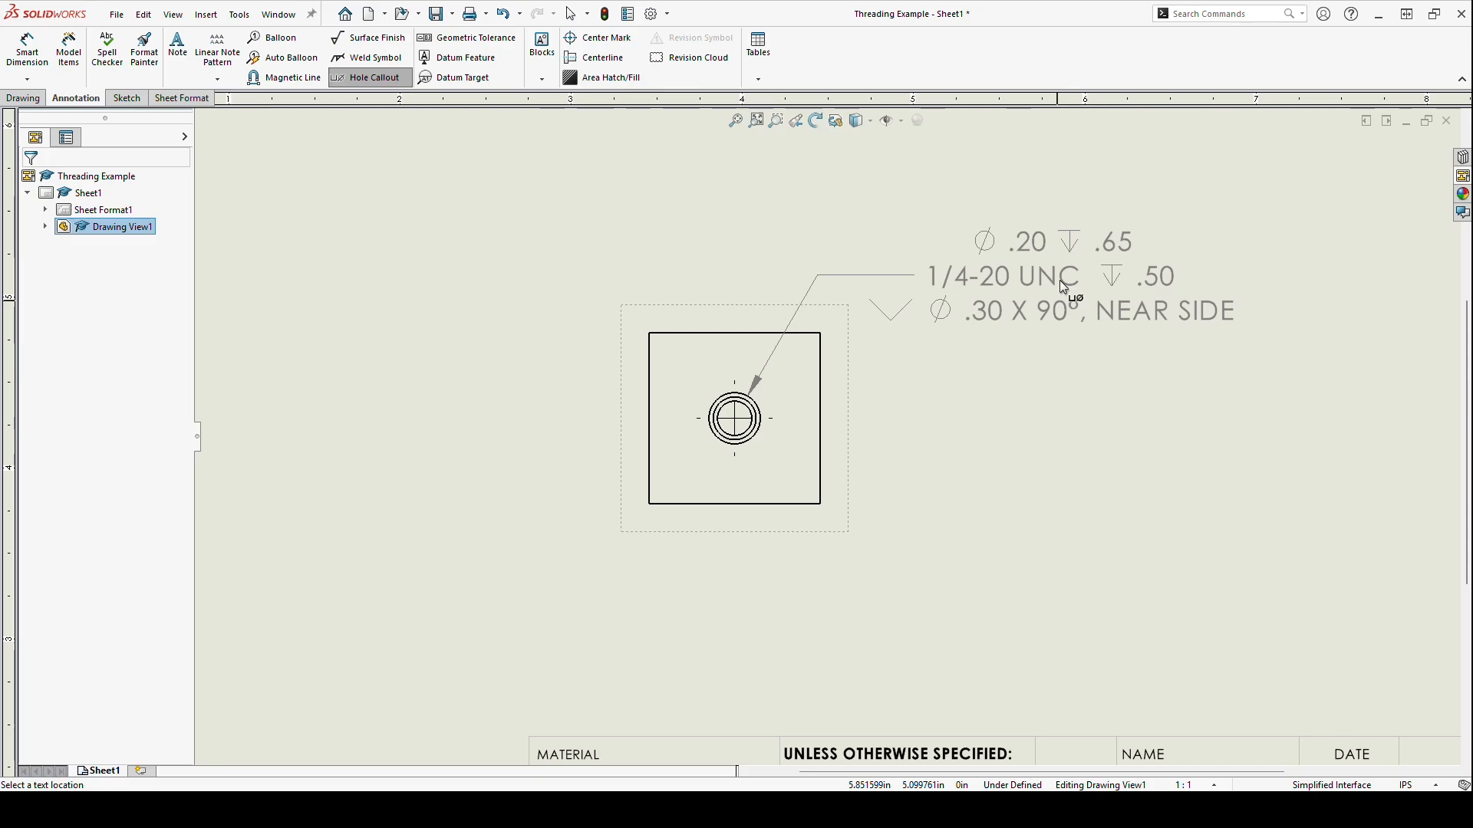
key(Escape)
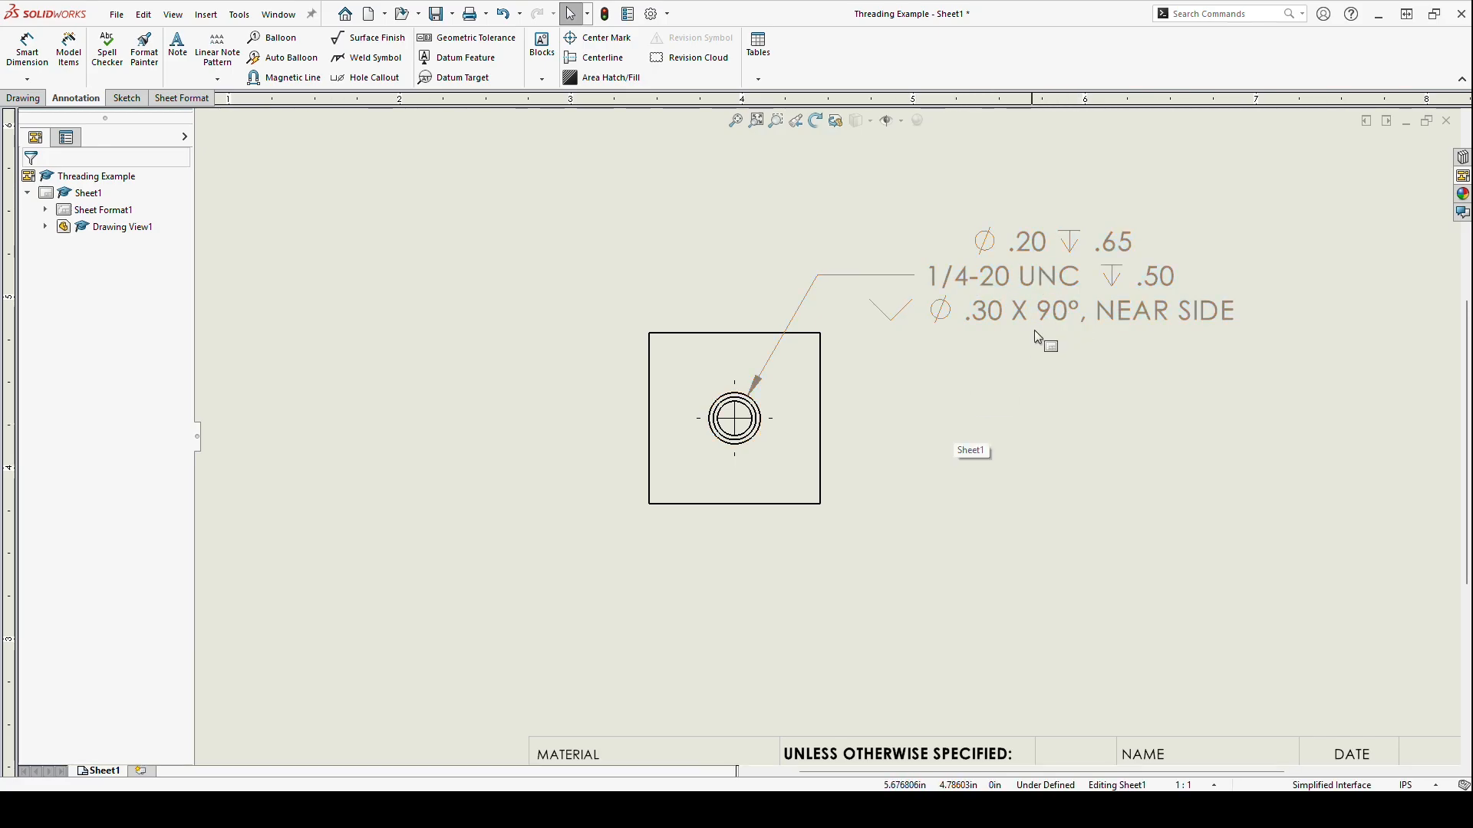
click(991, 444)
scroll(914, 520, up, 3)
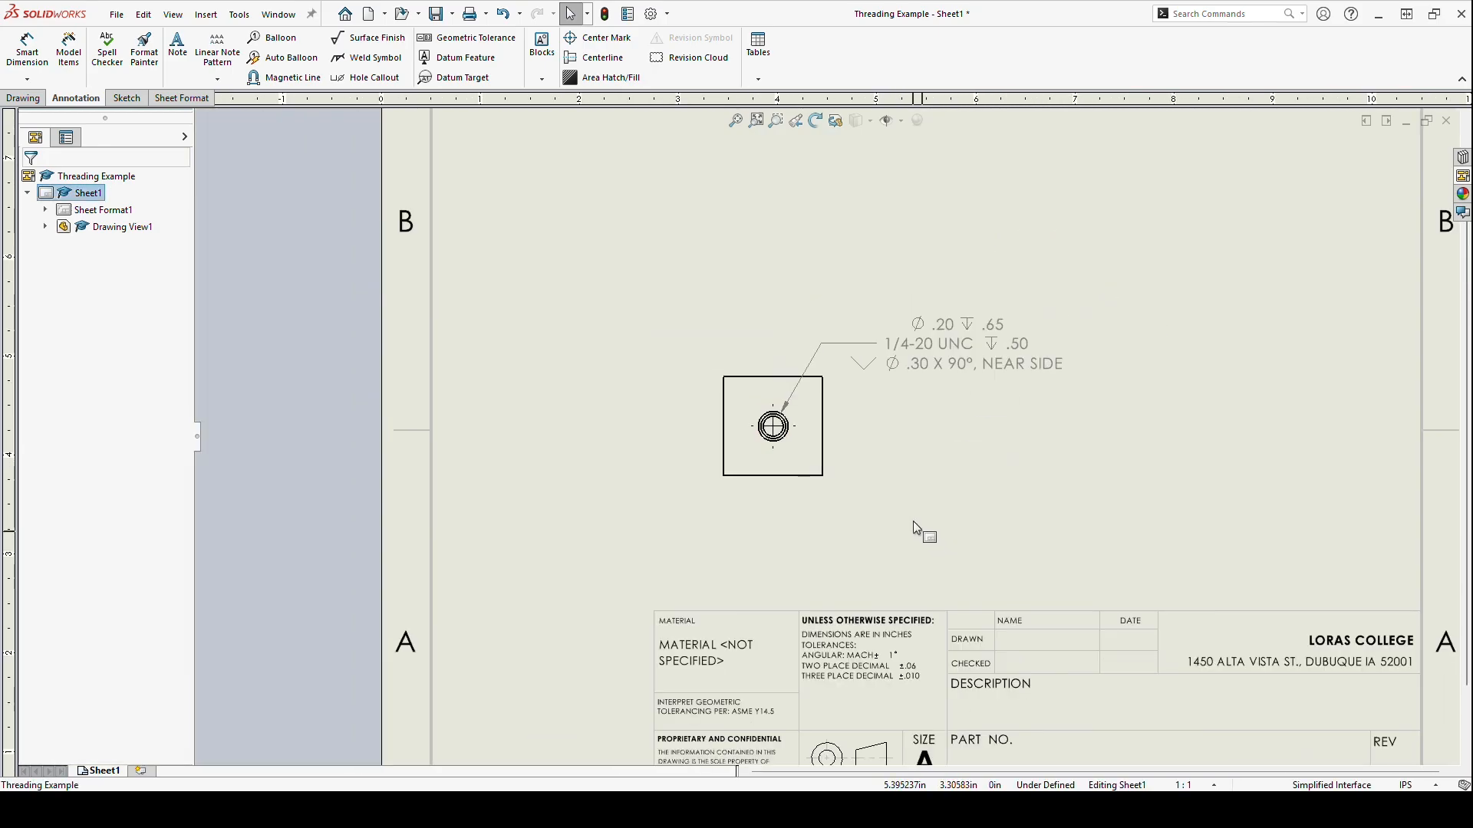
click(838, 479)
click(923, 440)
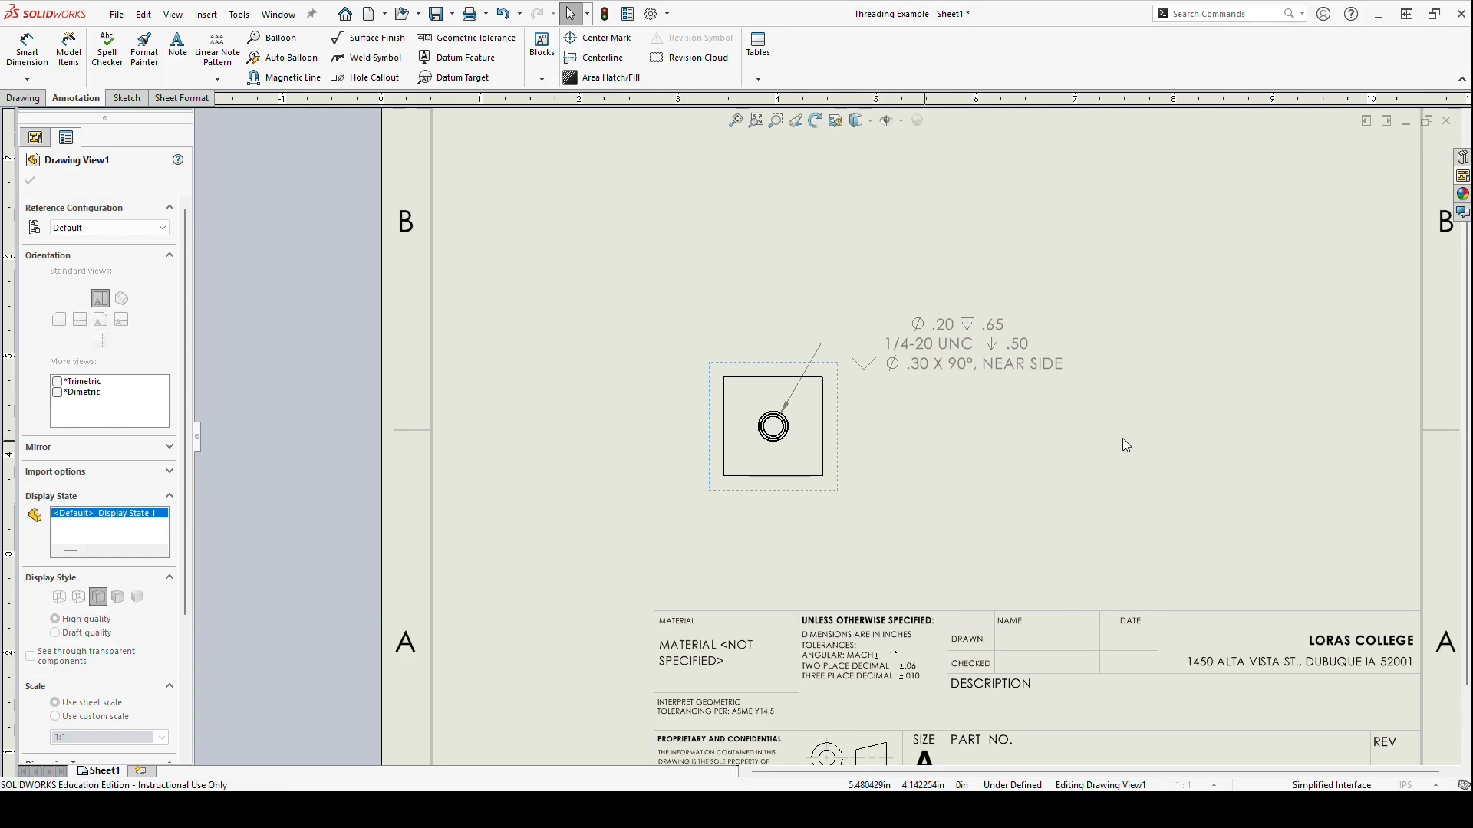
click(1217, 428)
key(Escape)
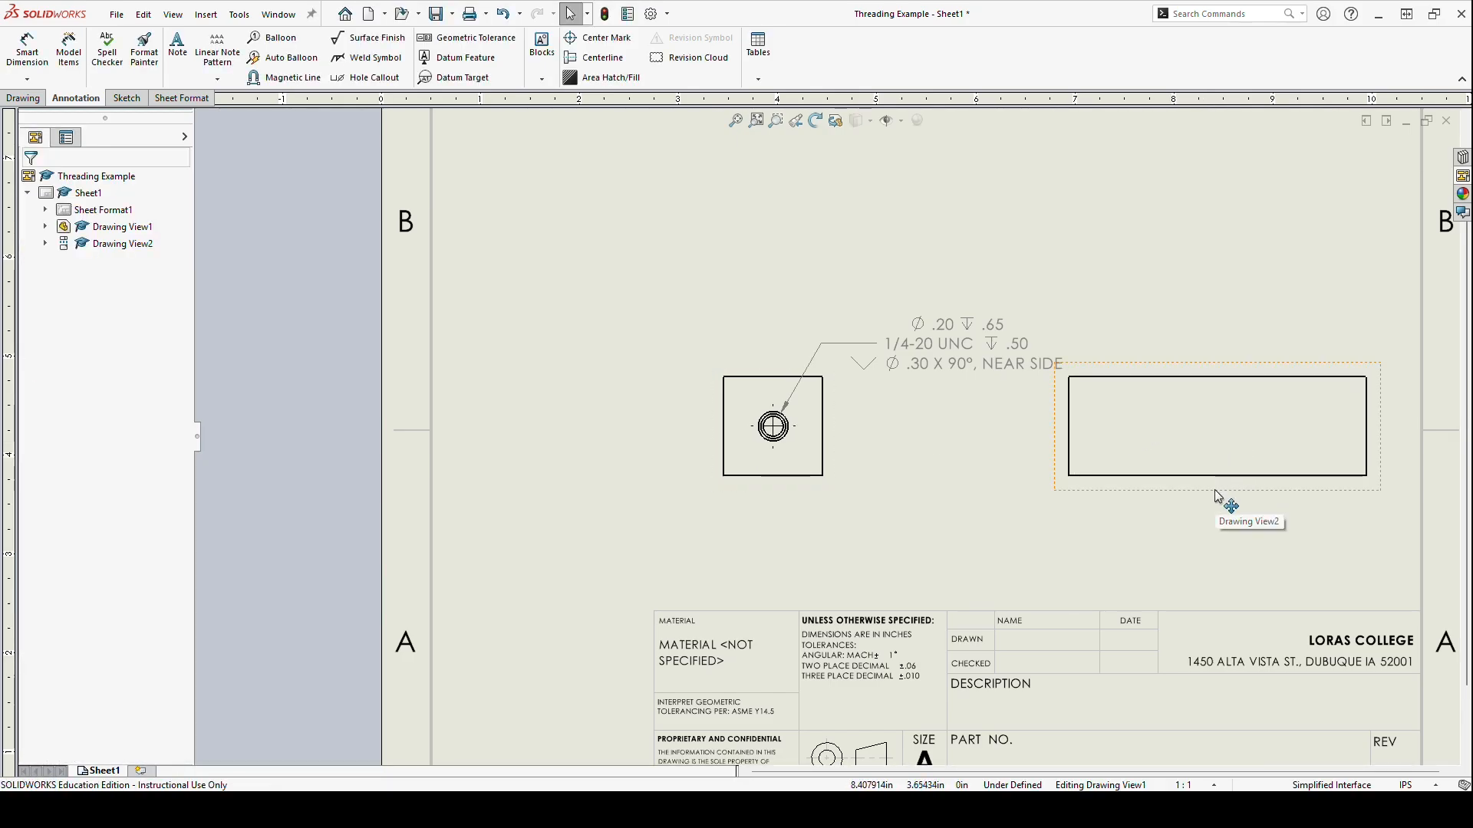
Show hidden lines in the projected side view and move the hole callout text higher, clear of that view.
click(1218, 497)
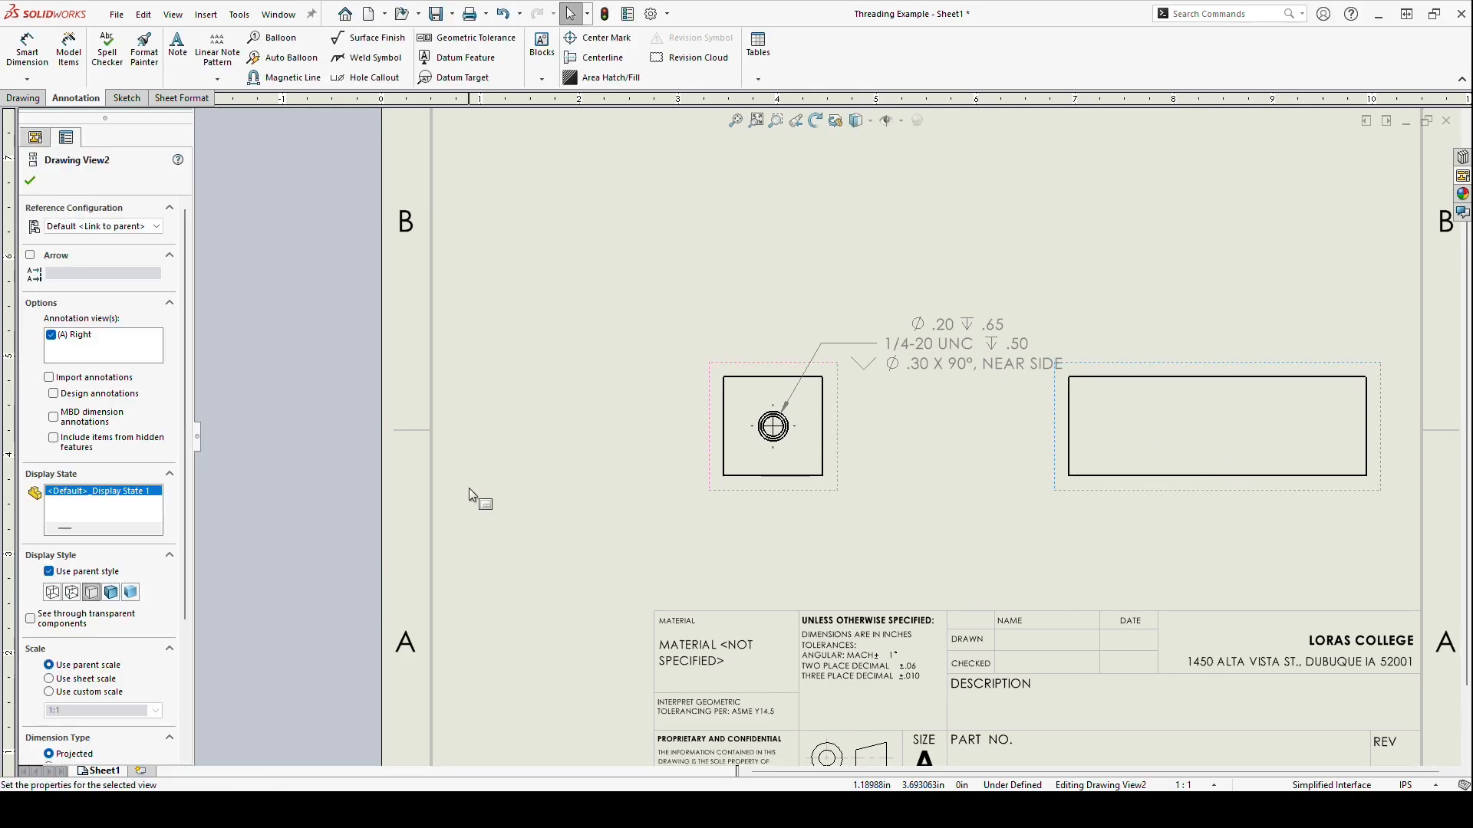
click(1115, 523)
scroll(1199, 472, down, 2)
mouse_move(843, 312)
mouse_down()
mouse_move(793, 309)
mouse_move(838, 269)
mouse_up()
click(812, 372)
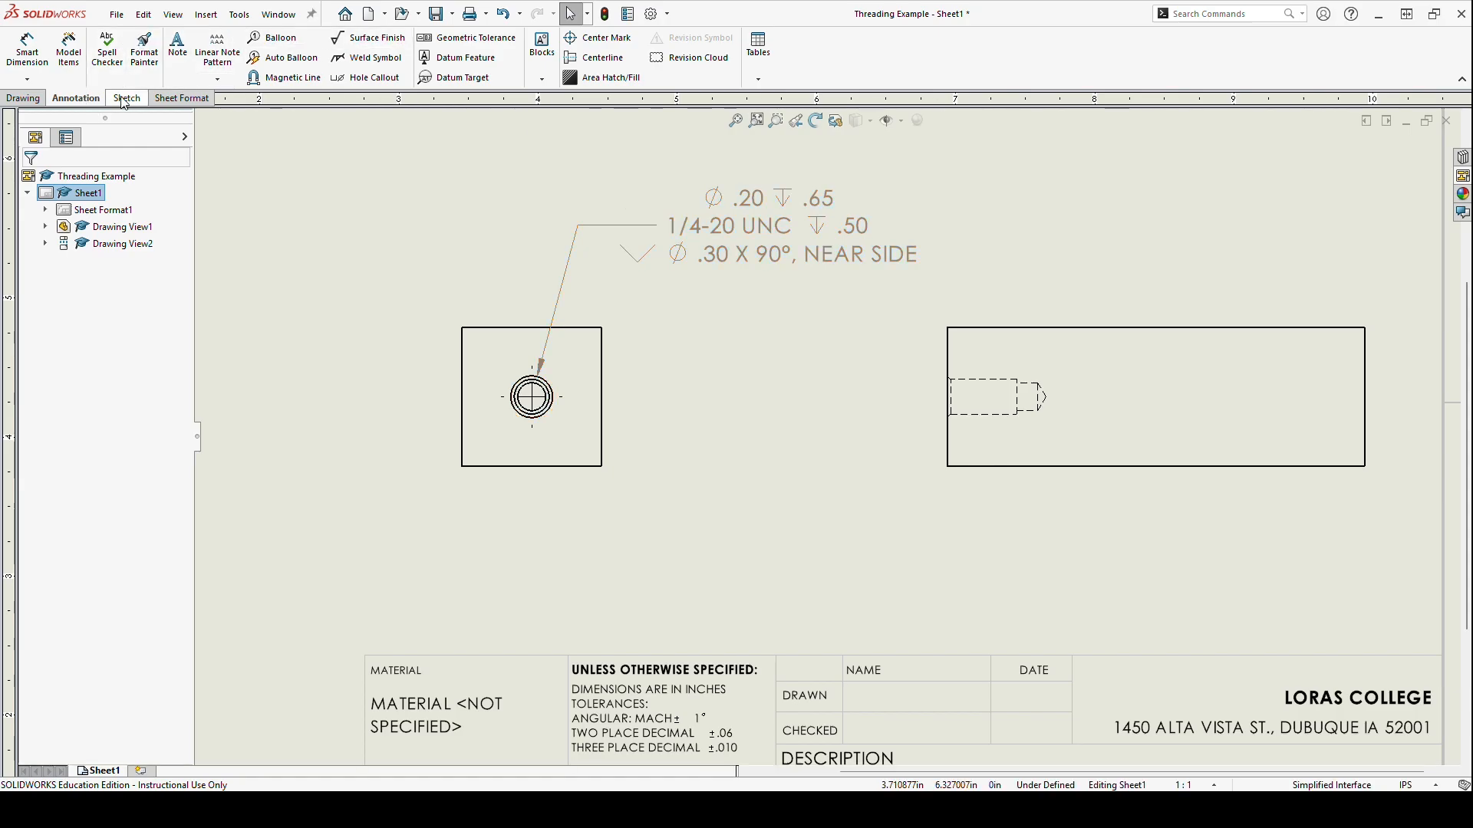
Dimension the thread depth in the side view from the block's end face, placing the dimension below the view.
click(28, 54)
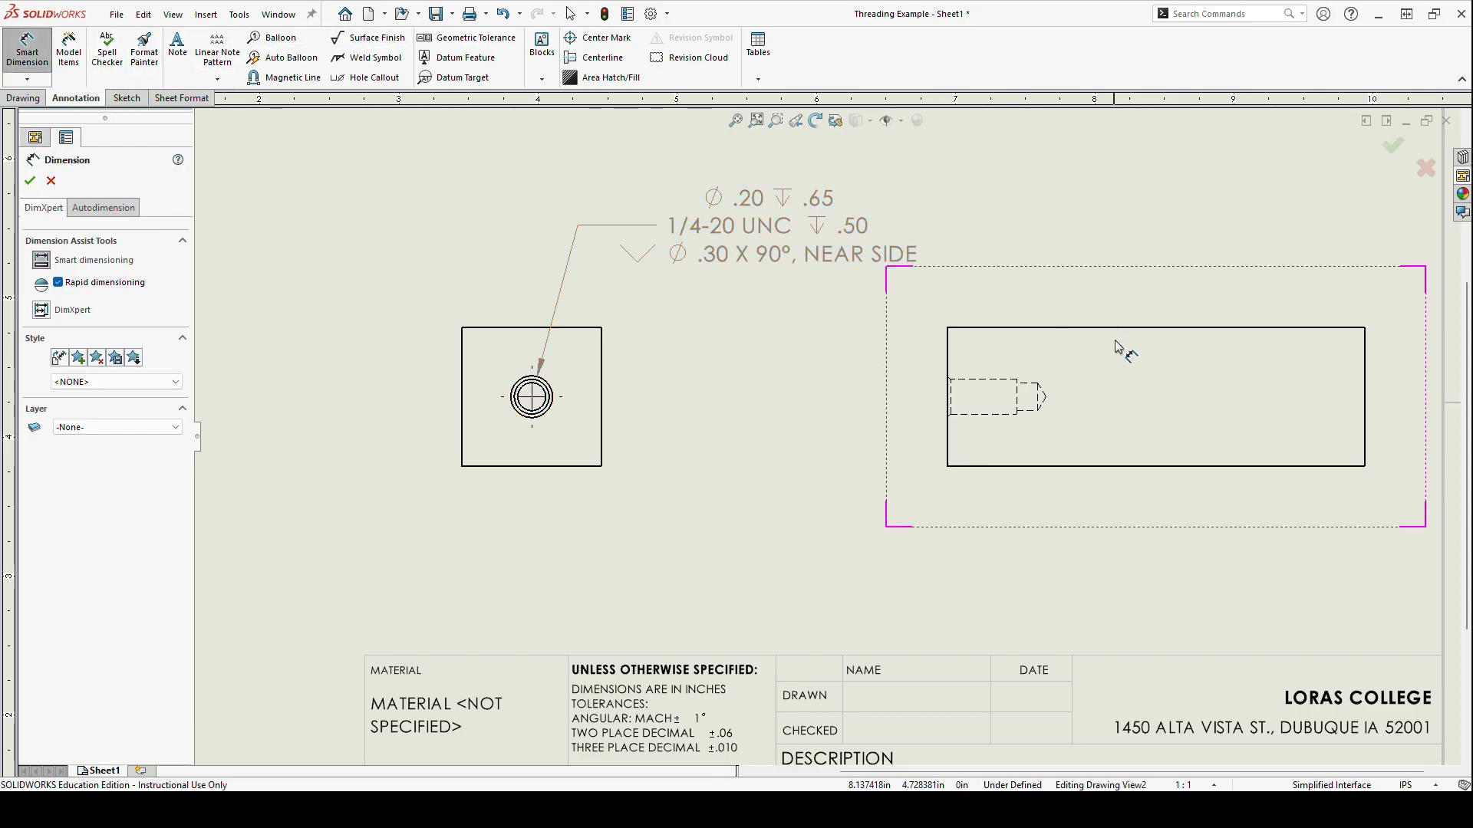
scroll(1129, 344, down, 1)
click(897, 361)
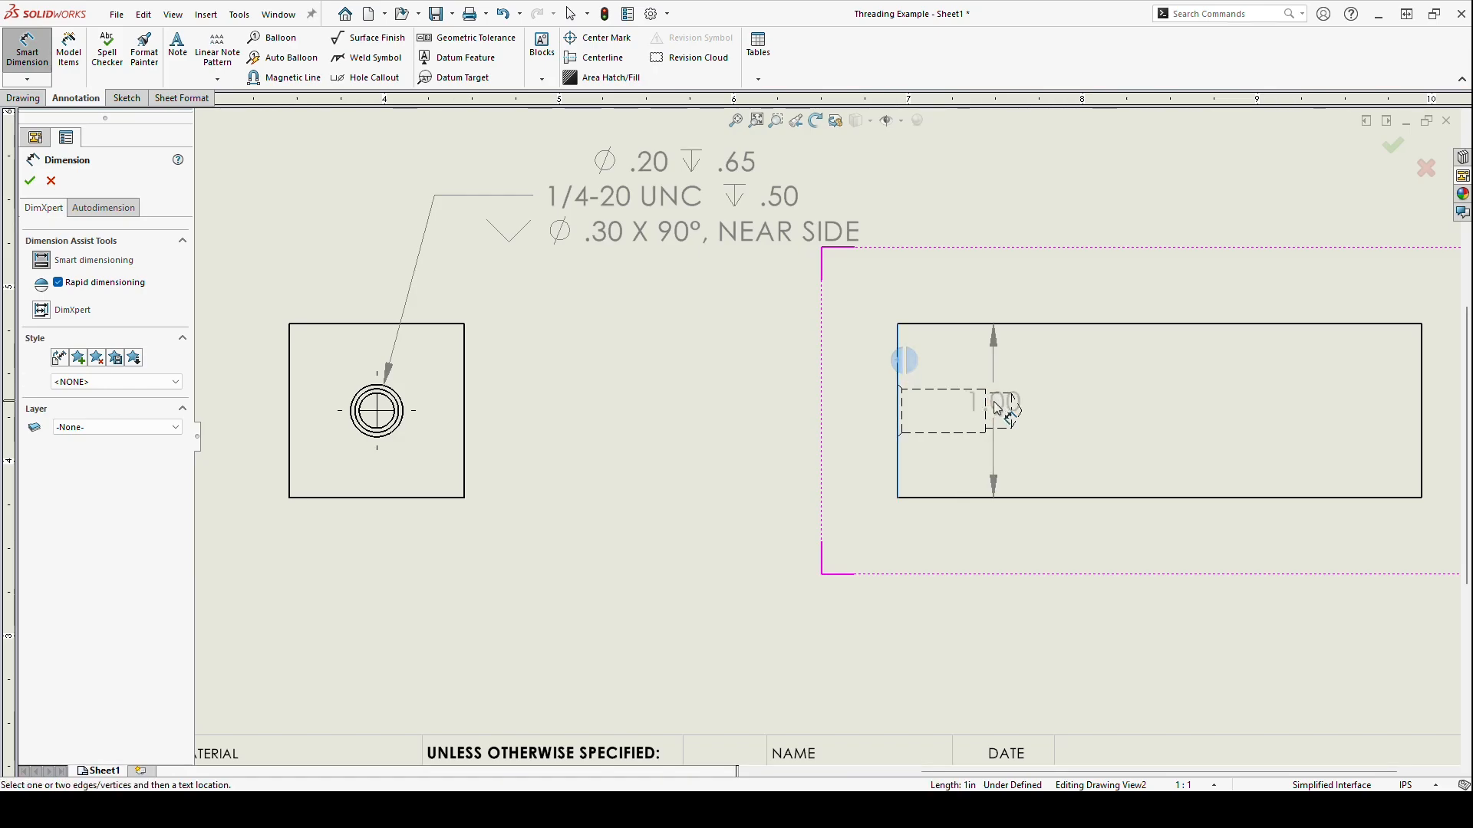
click(985, 407)
click(948, 559)
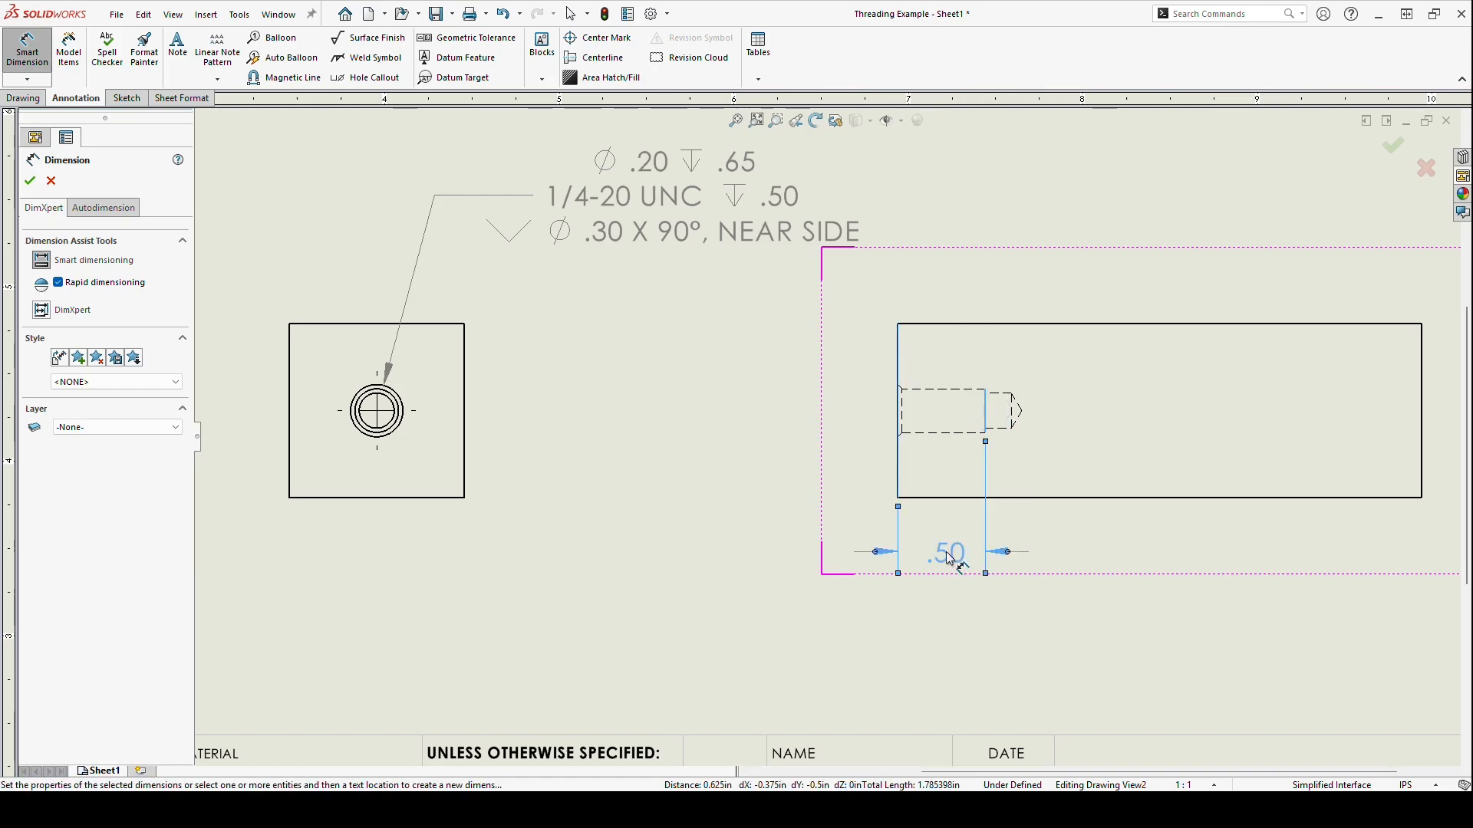
key(Escape)
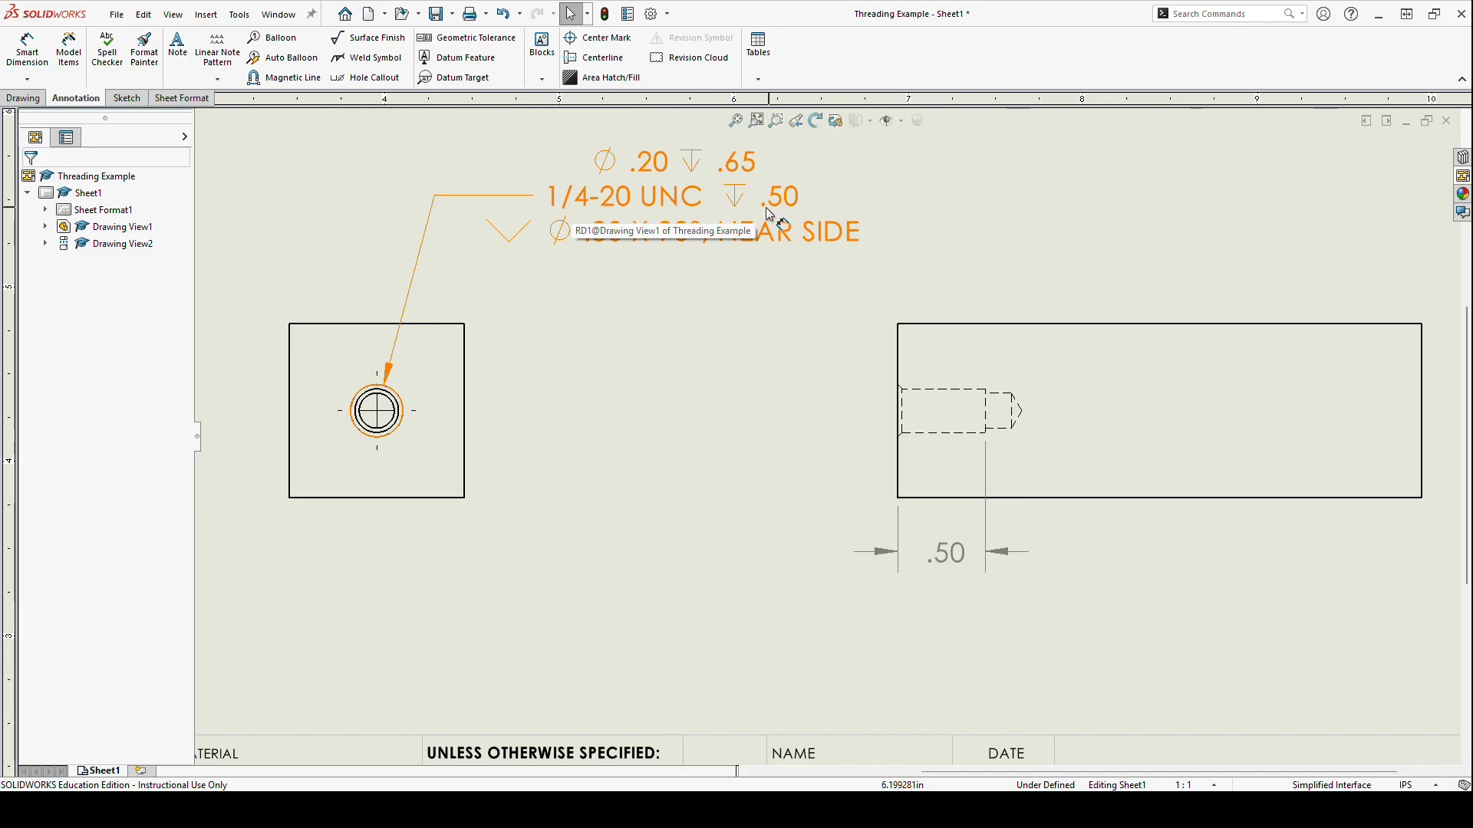
Dimension the drilled hole's depth from the end face to the start of its conical tip, below the thread depth dimension.
click(898, 474)
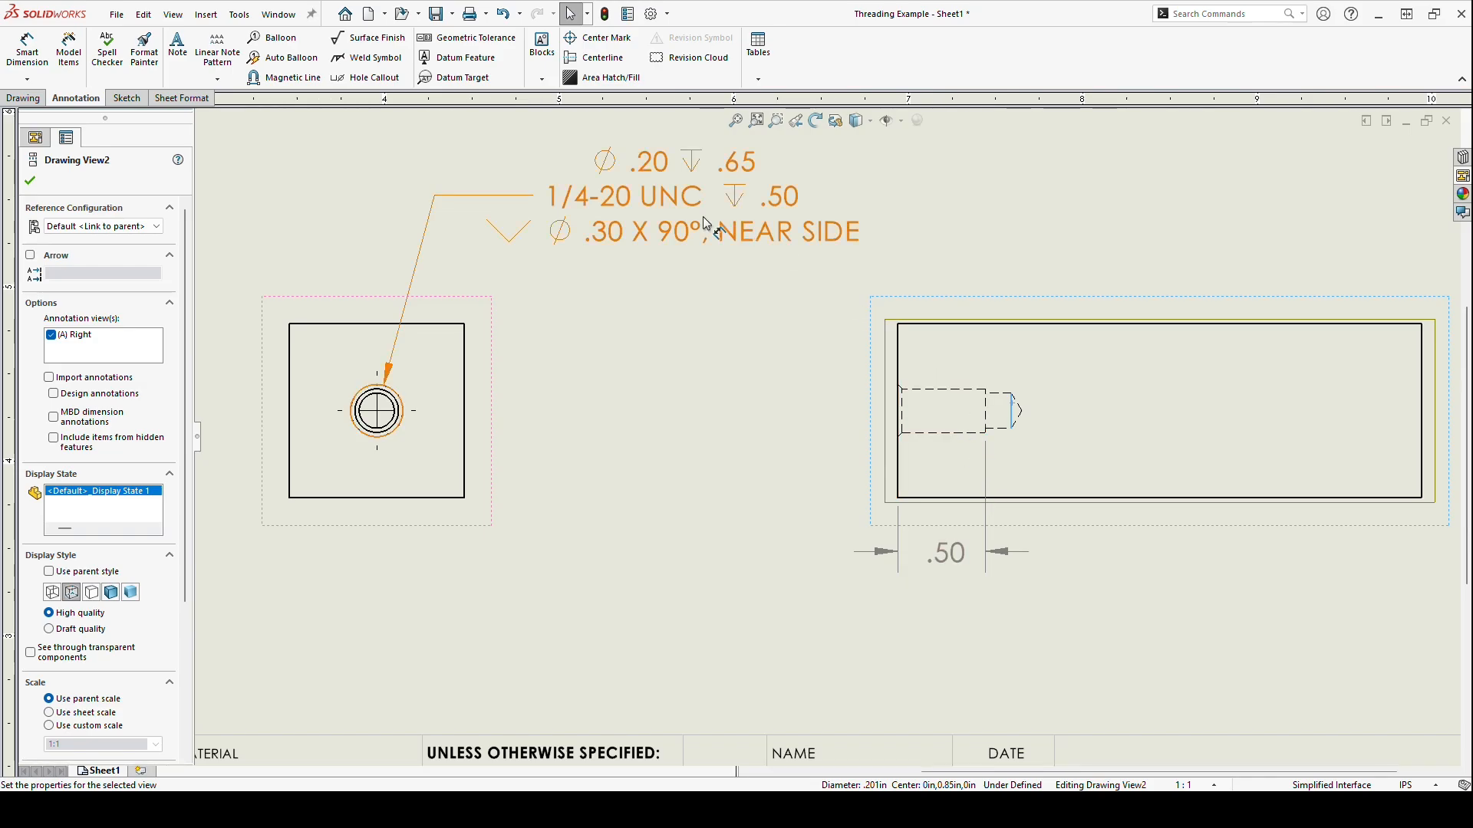
key(Escape)
click(27, 48)
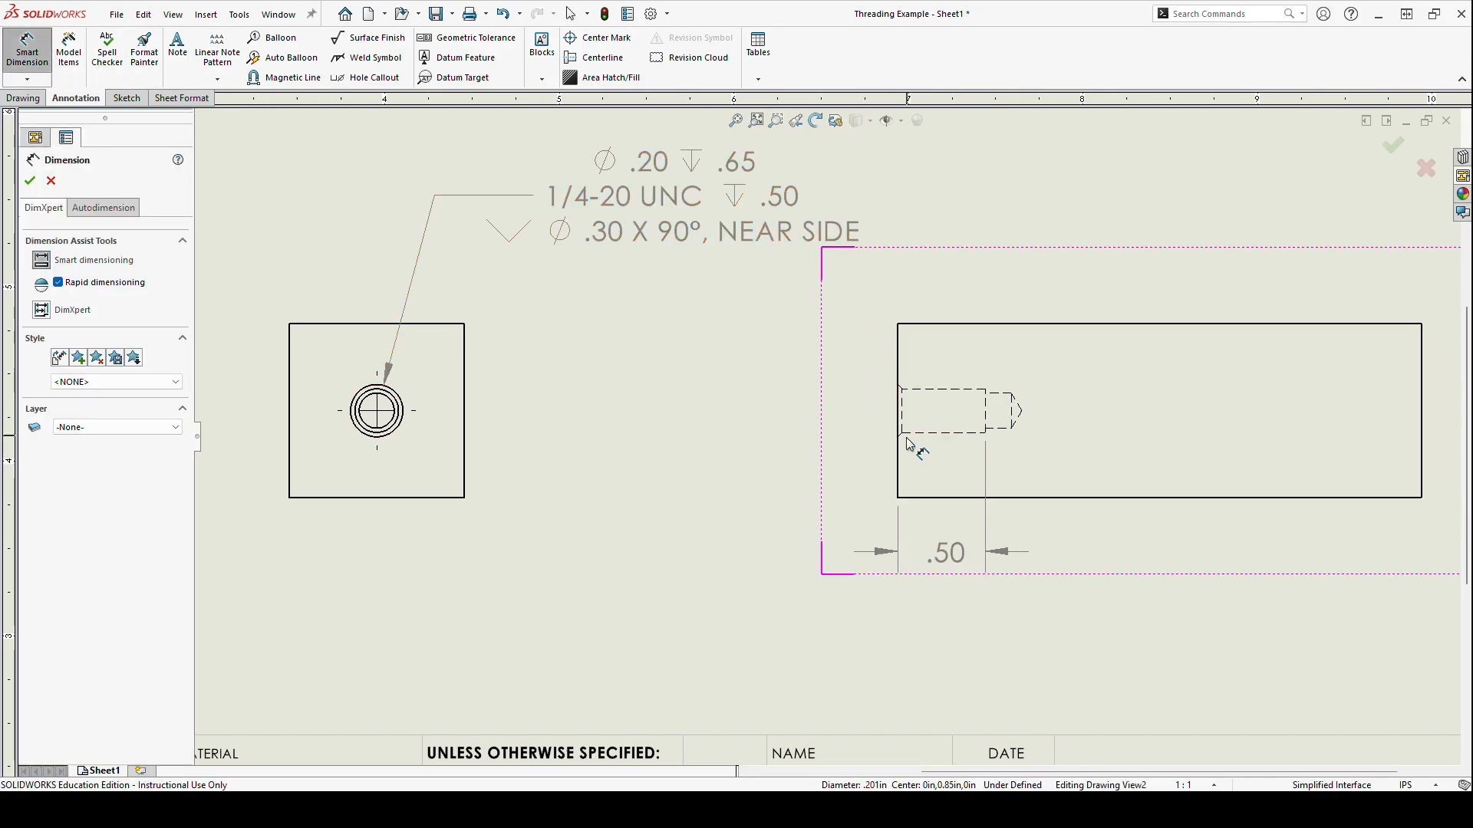
click(899, 461)
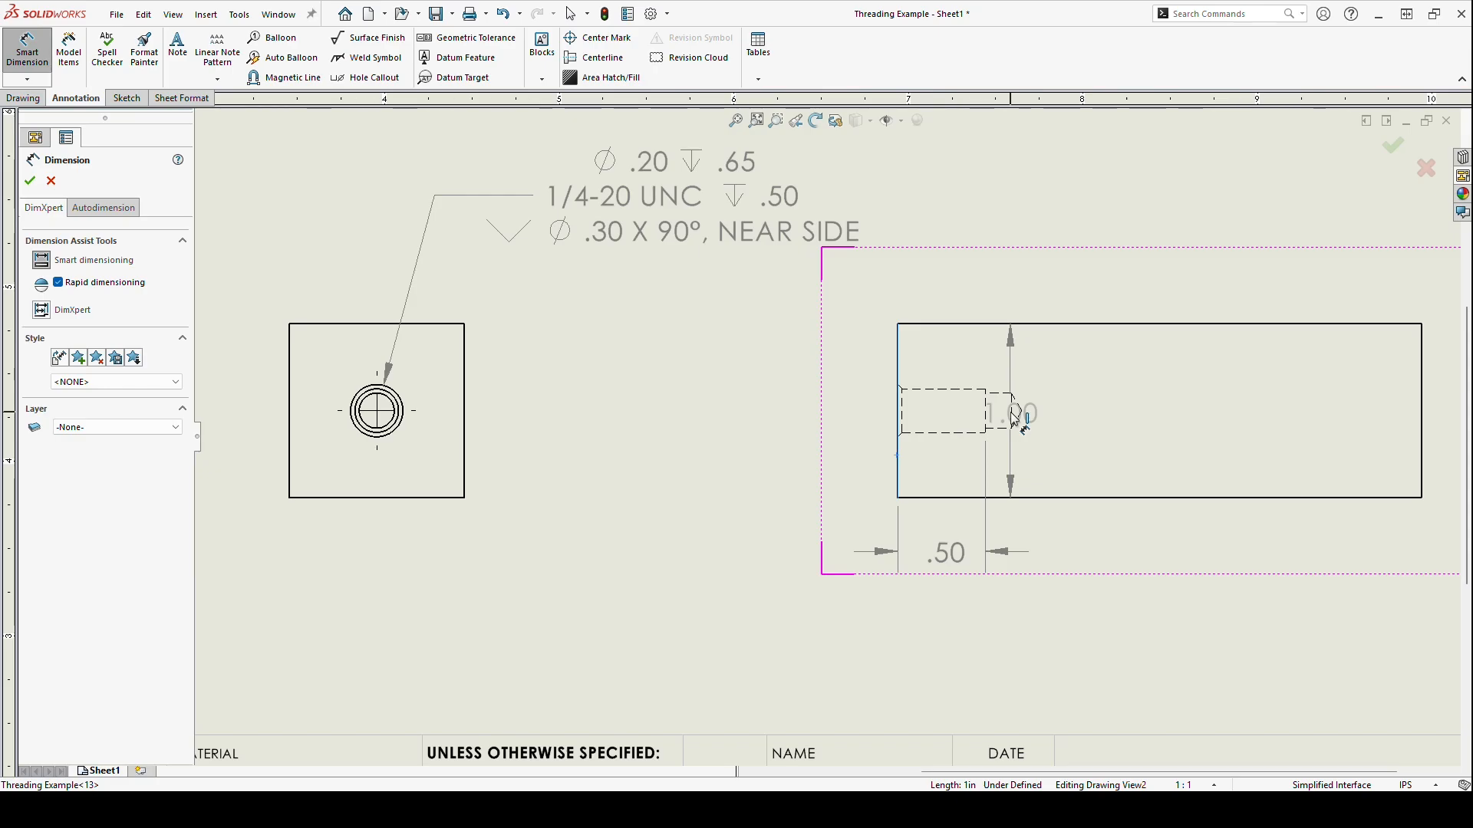
click(1013, 414)
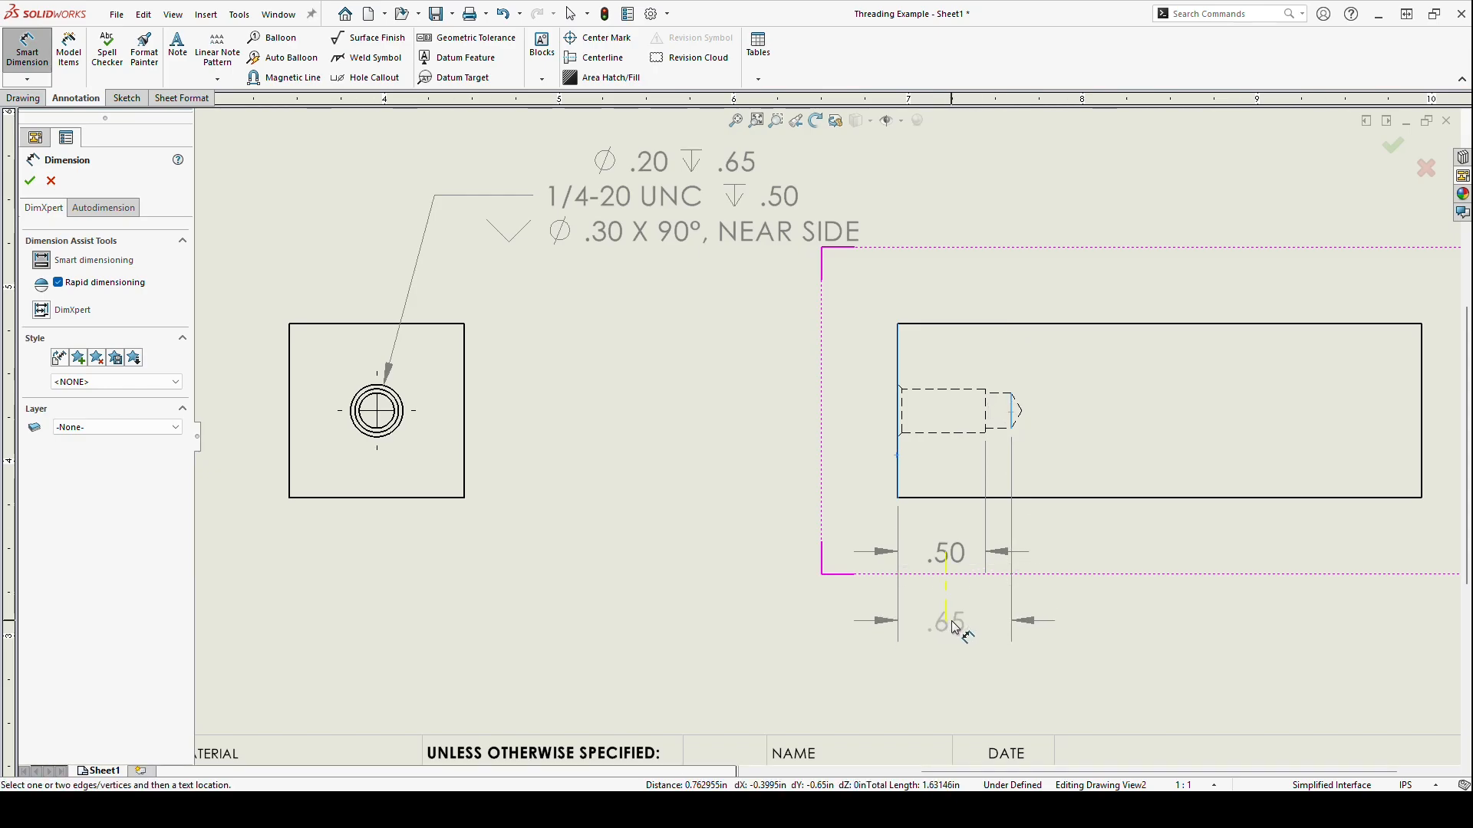
click(958, 611)
key(Escape)
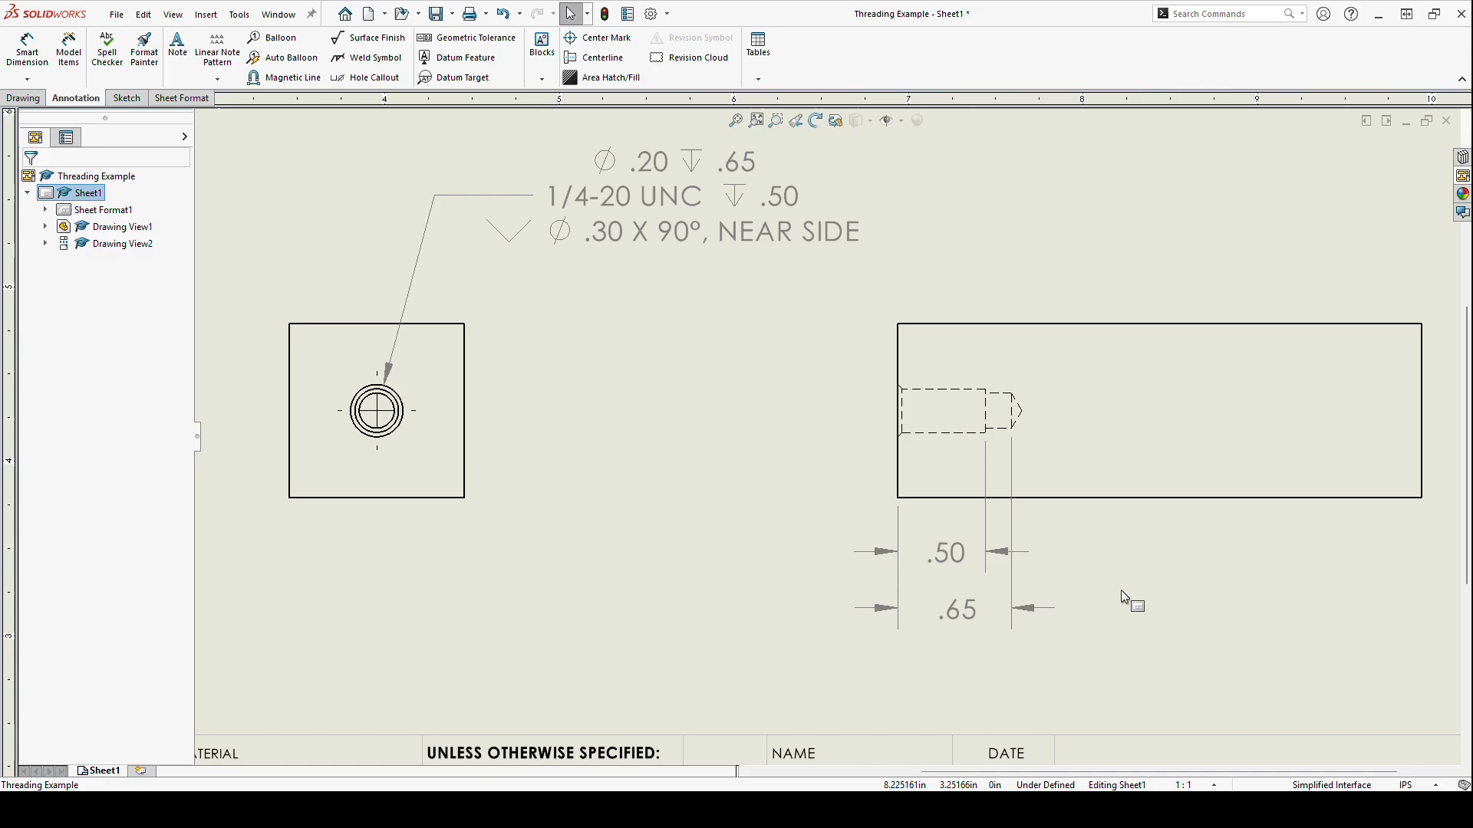
Dimension the angle between the lower countersink edge and the thread's lower hidden line, placing it outside the end face.
scroll(1013, 461, down, 3)
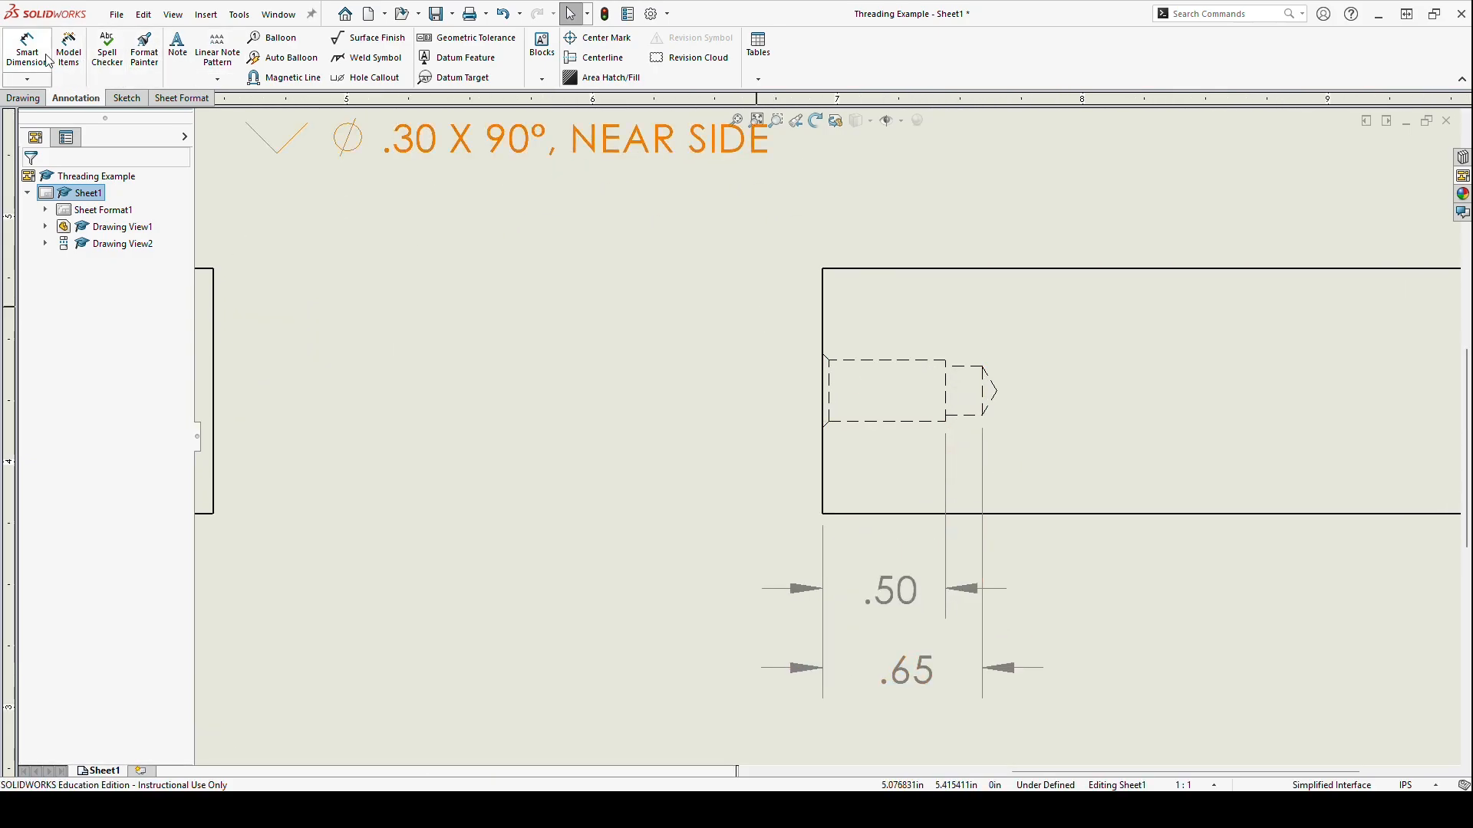
scroll(790, 408, down, 2)
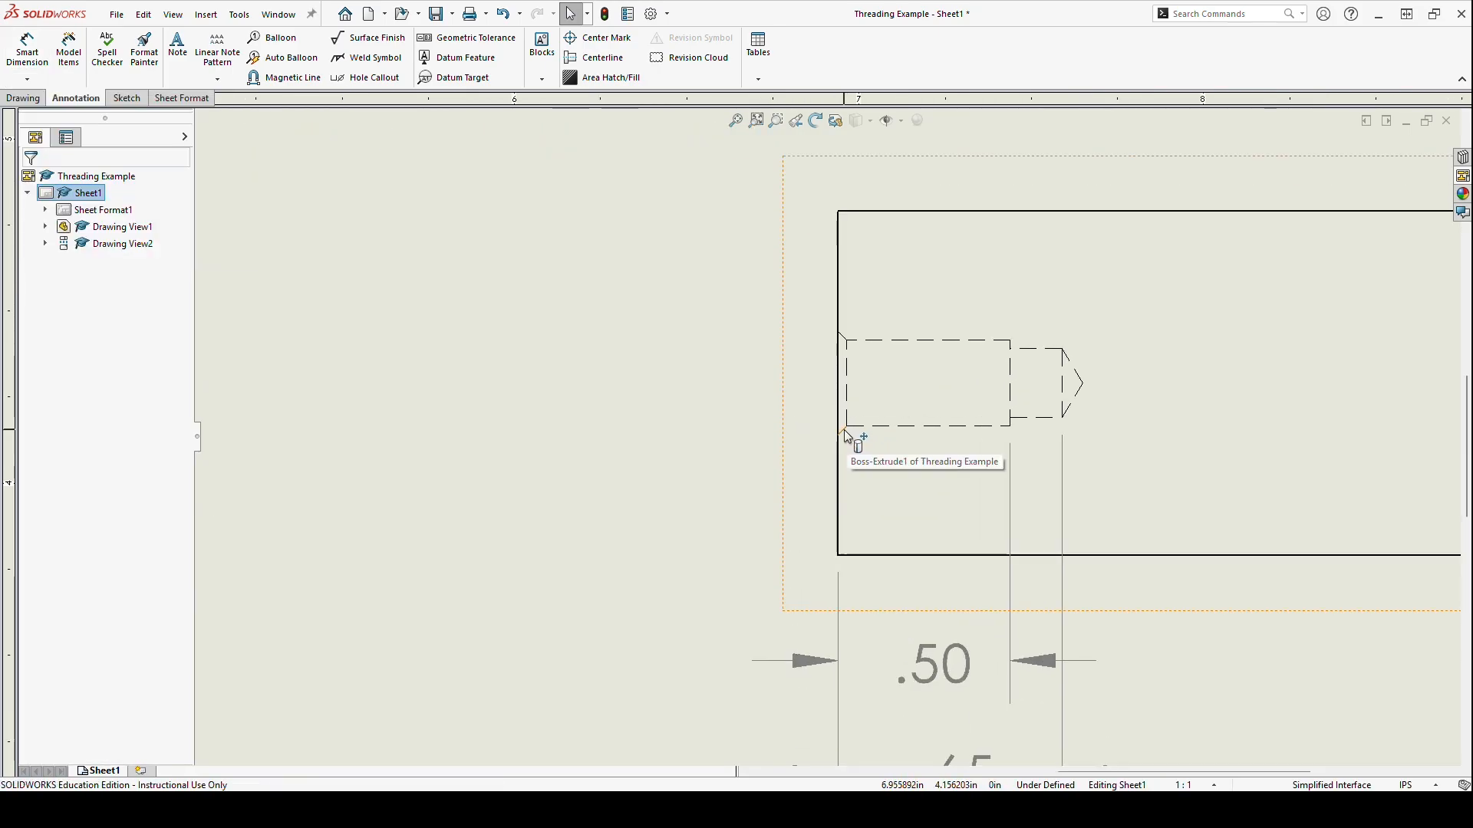
click(844, 430)
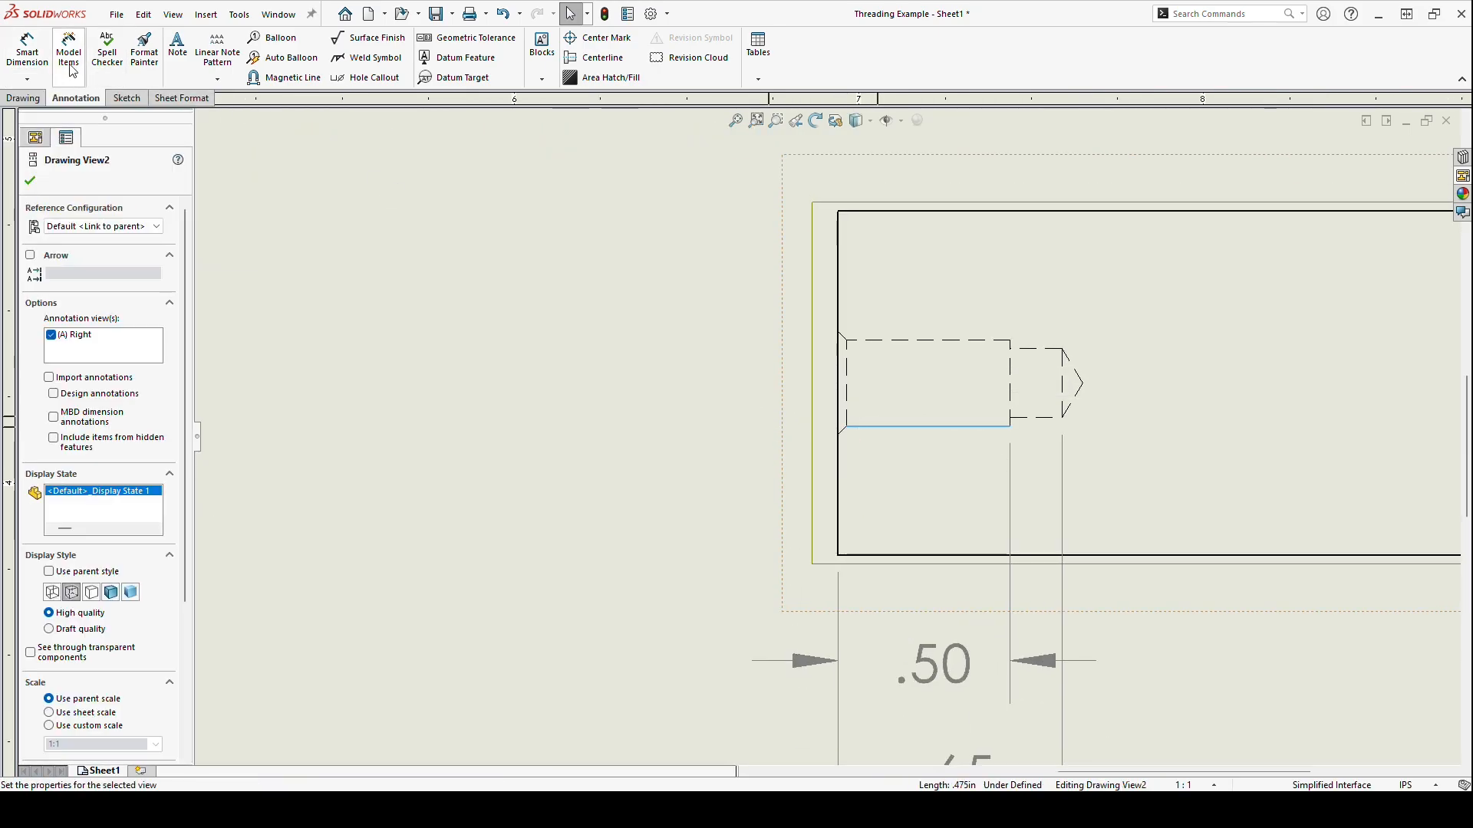
click(27, 50)
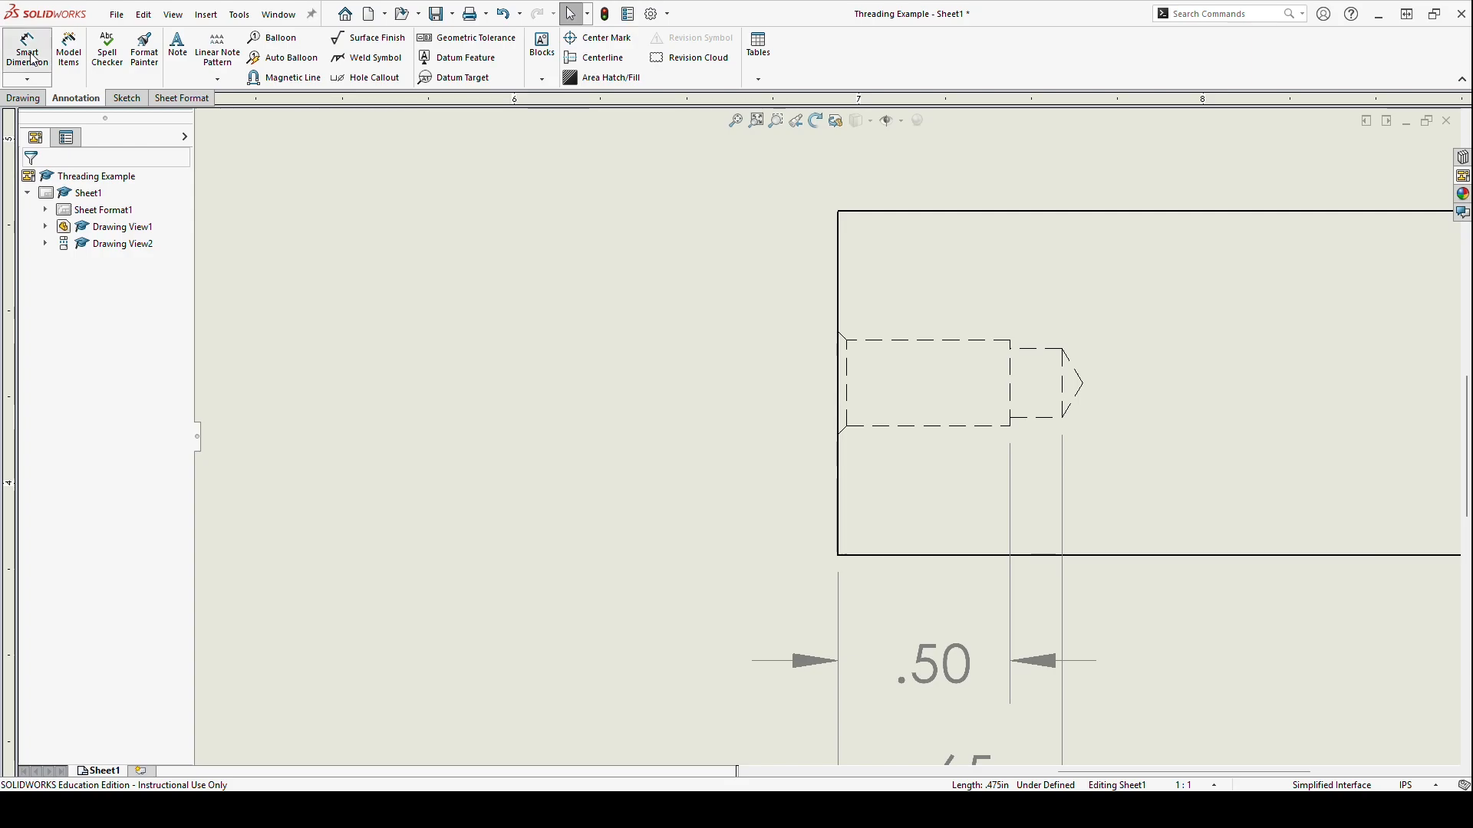
click(843, 431)
click(871, 425)
scroll(721, 490, up, 3)
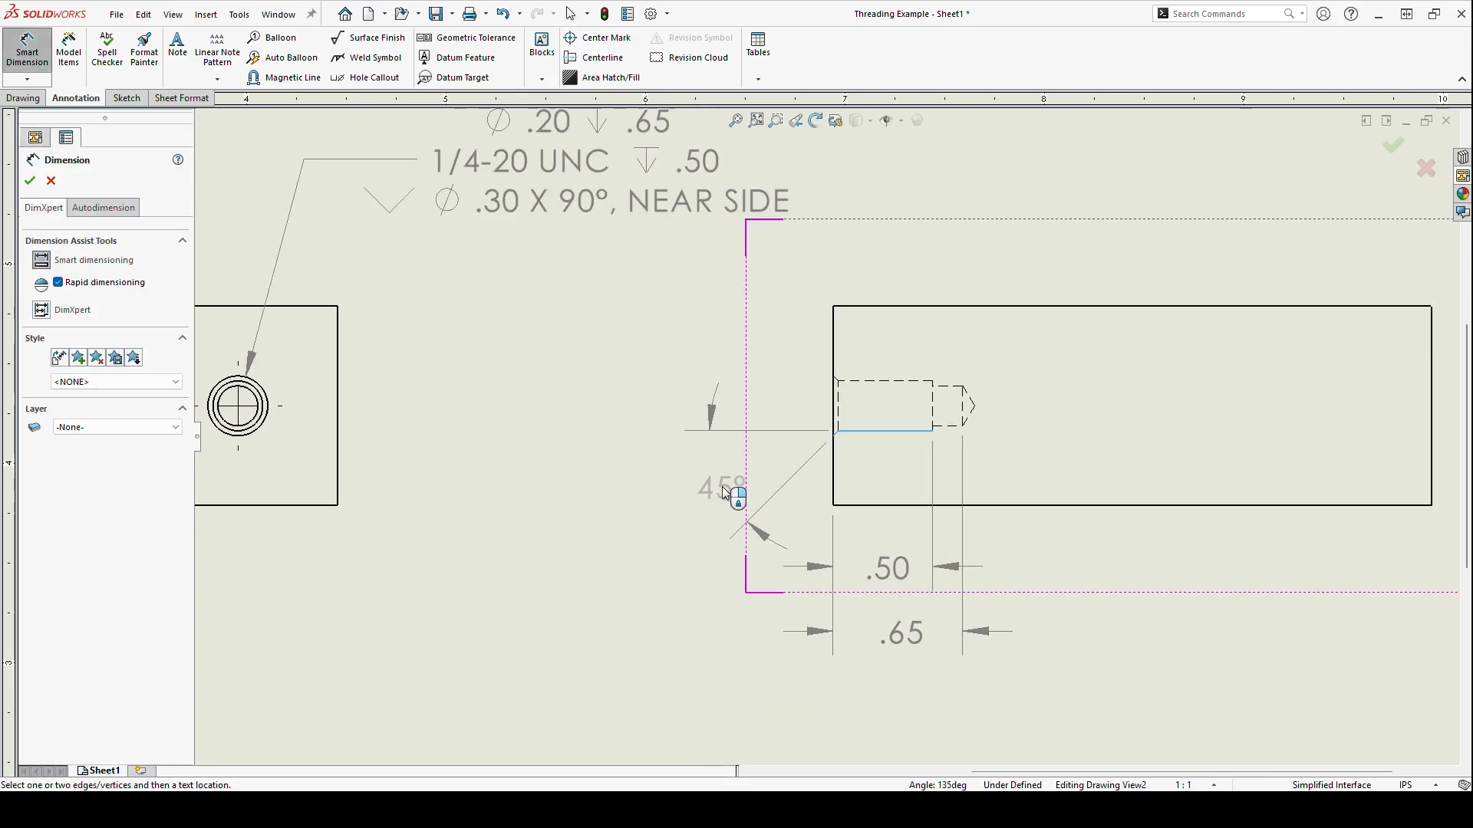
scroll(725, 491, up, 2)
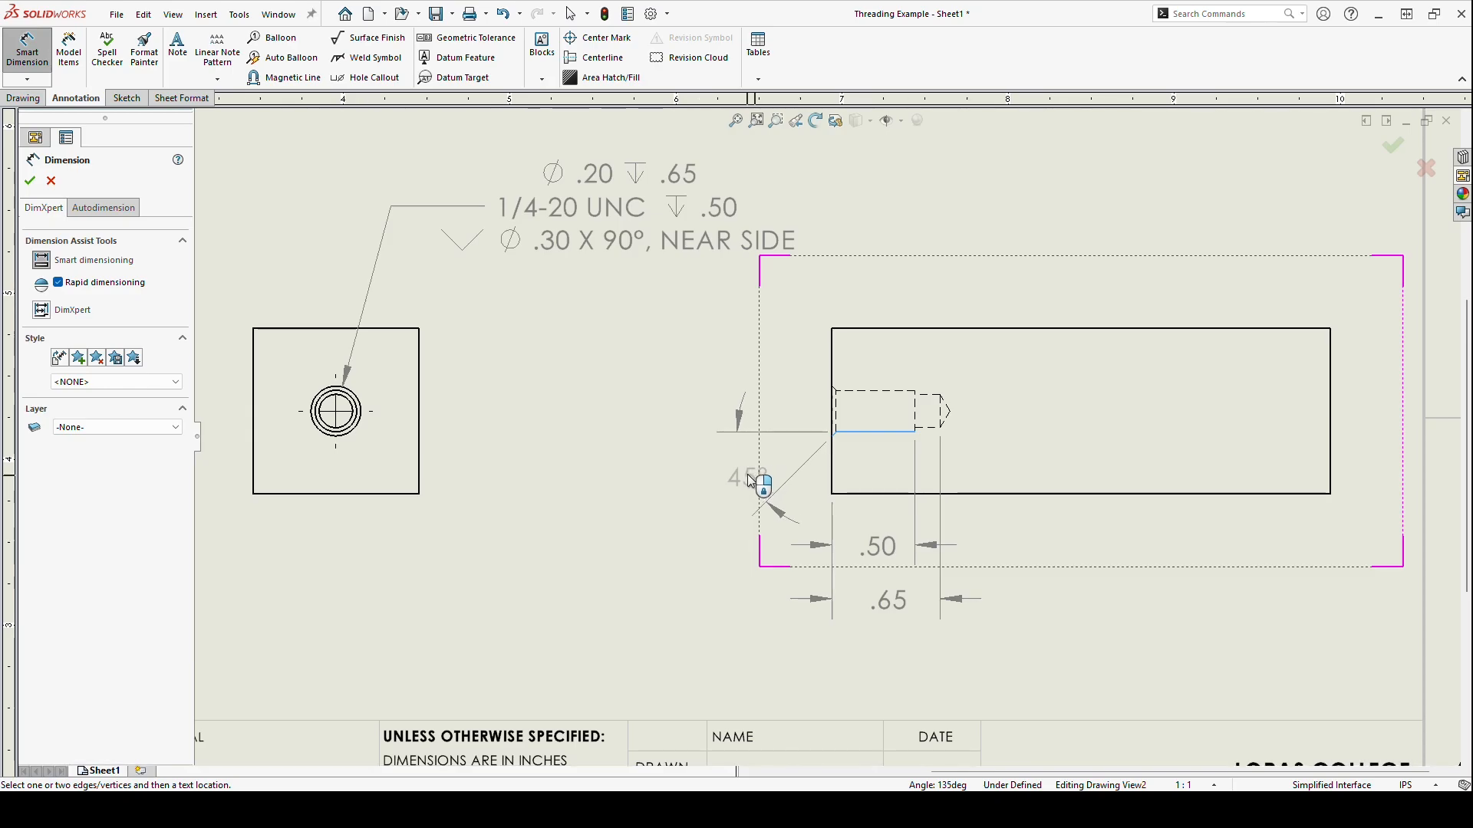
click(751, 480)
key(Escape)
Dimension the countersink's included angle between its two slanted edges, placing it outside the end face.
scroll(836, 460, down, 2)
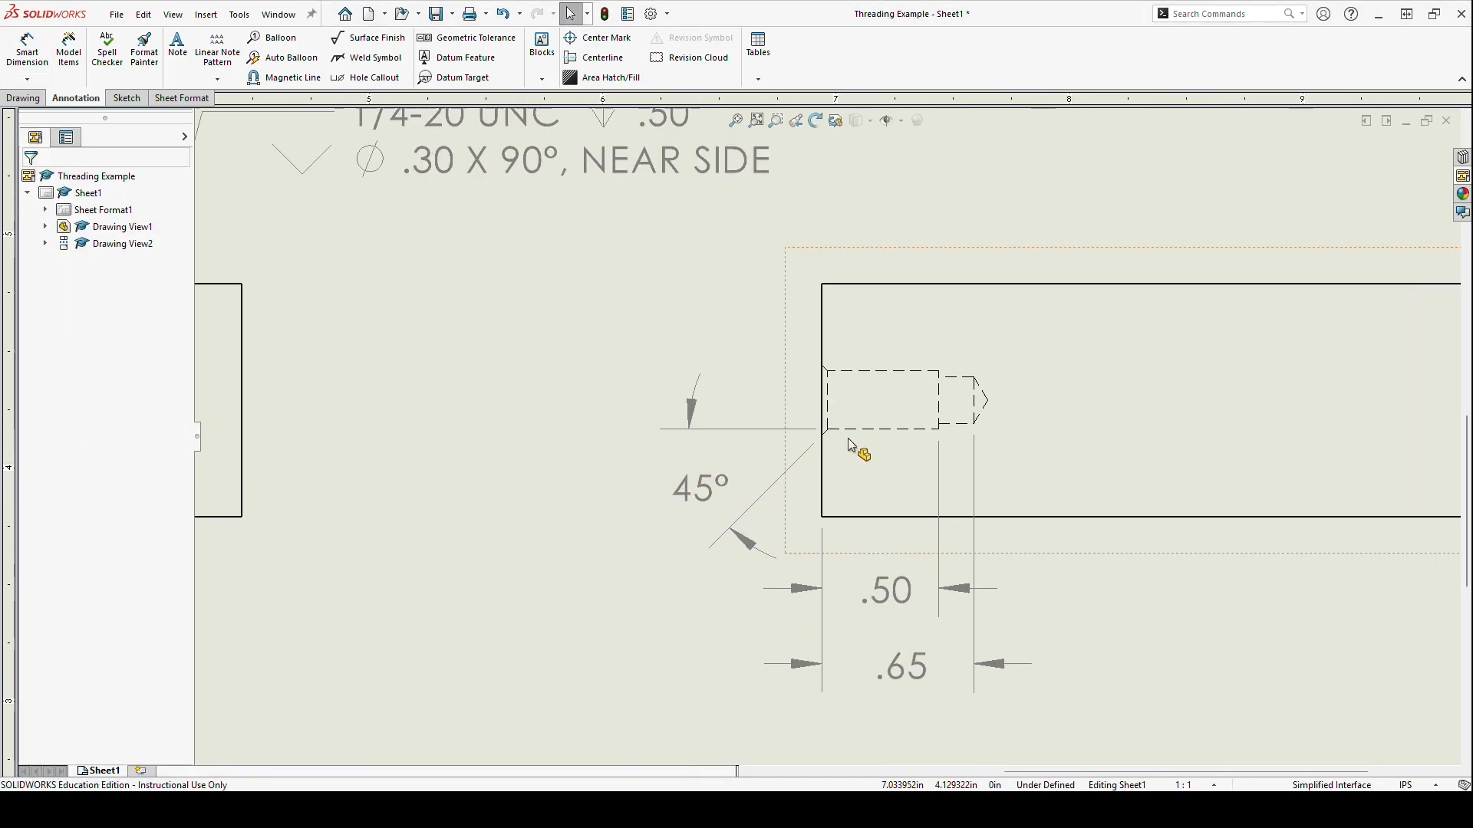
click(817, 429)
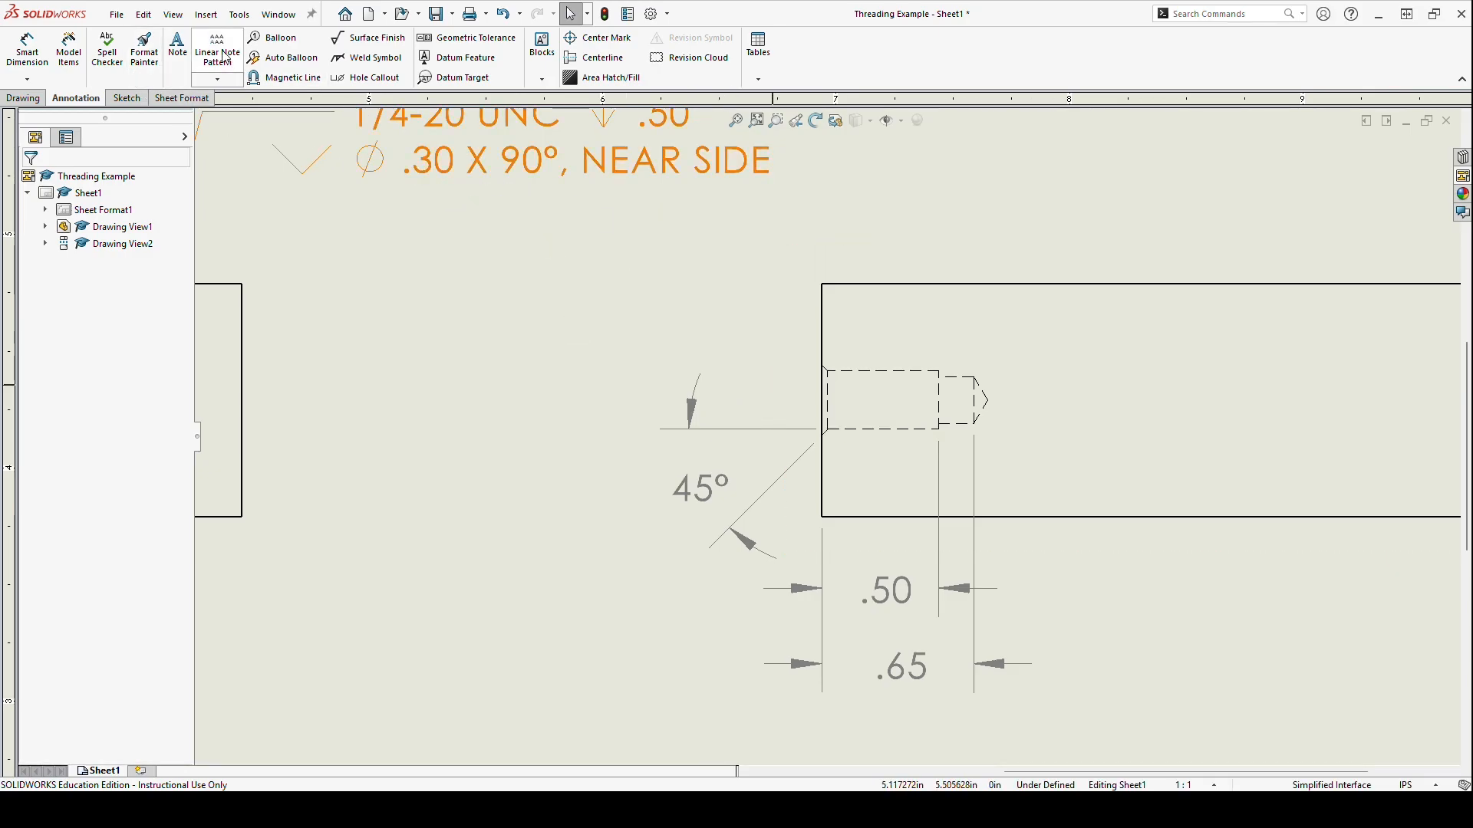
click(27, 50)
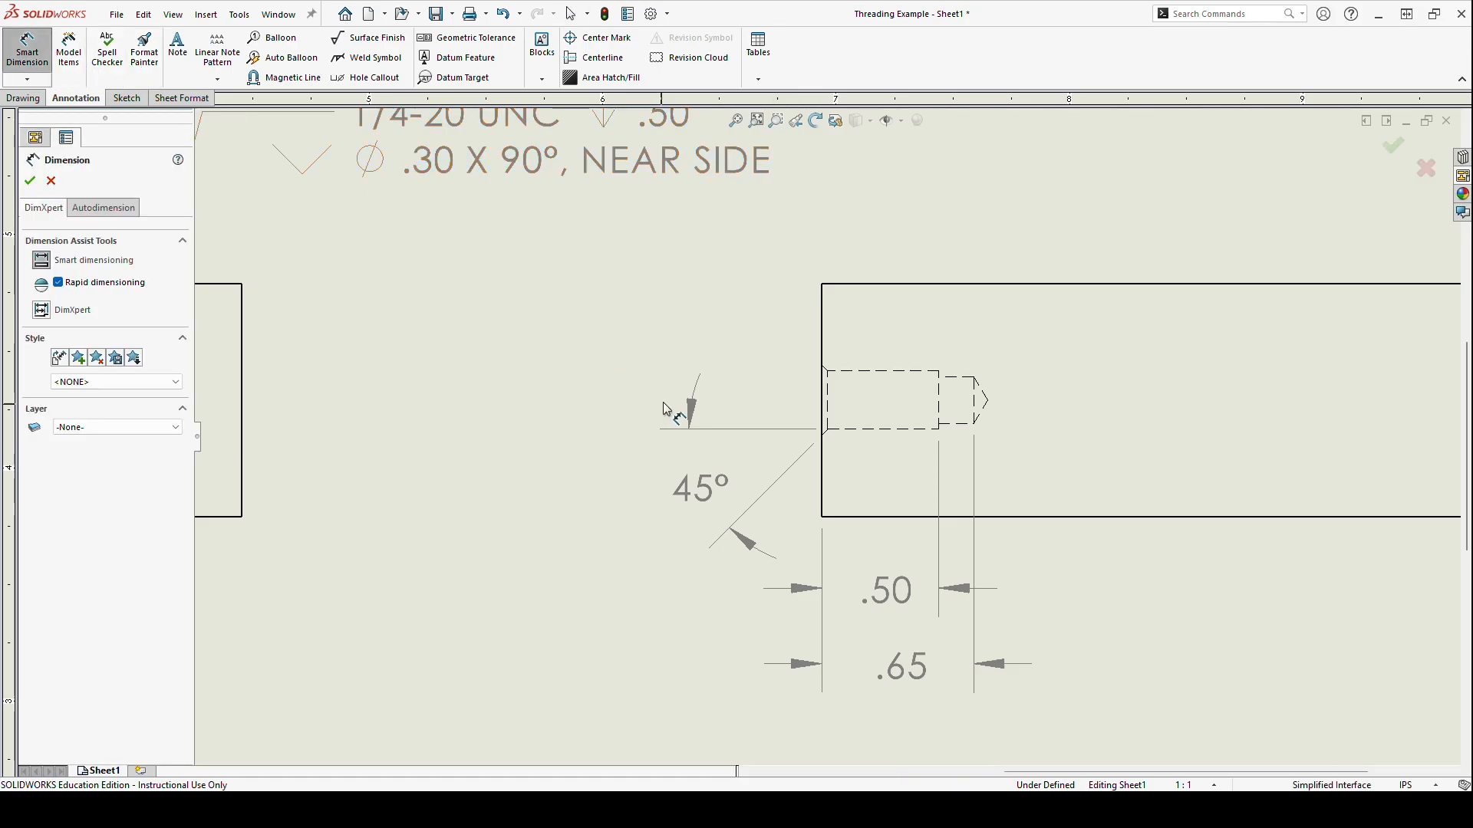
scroll(675, 399, down, 2)
click(867, 441)
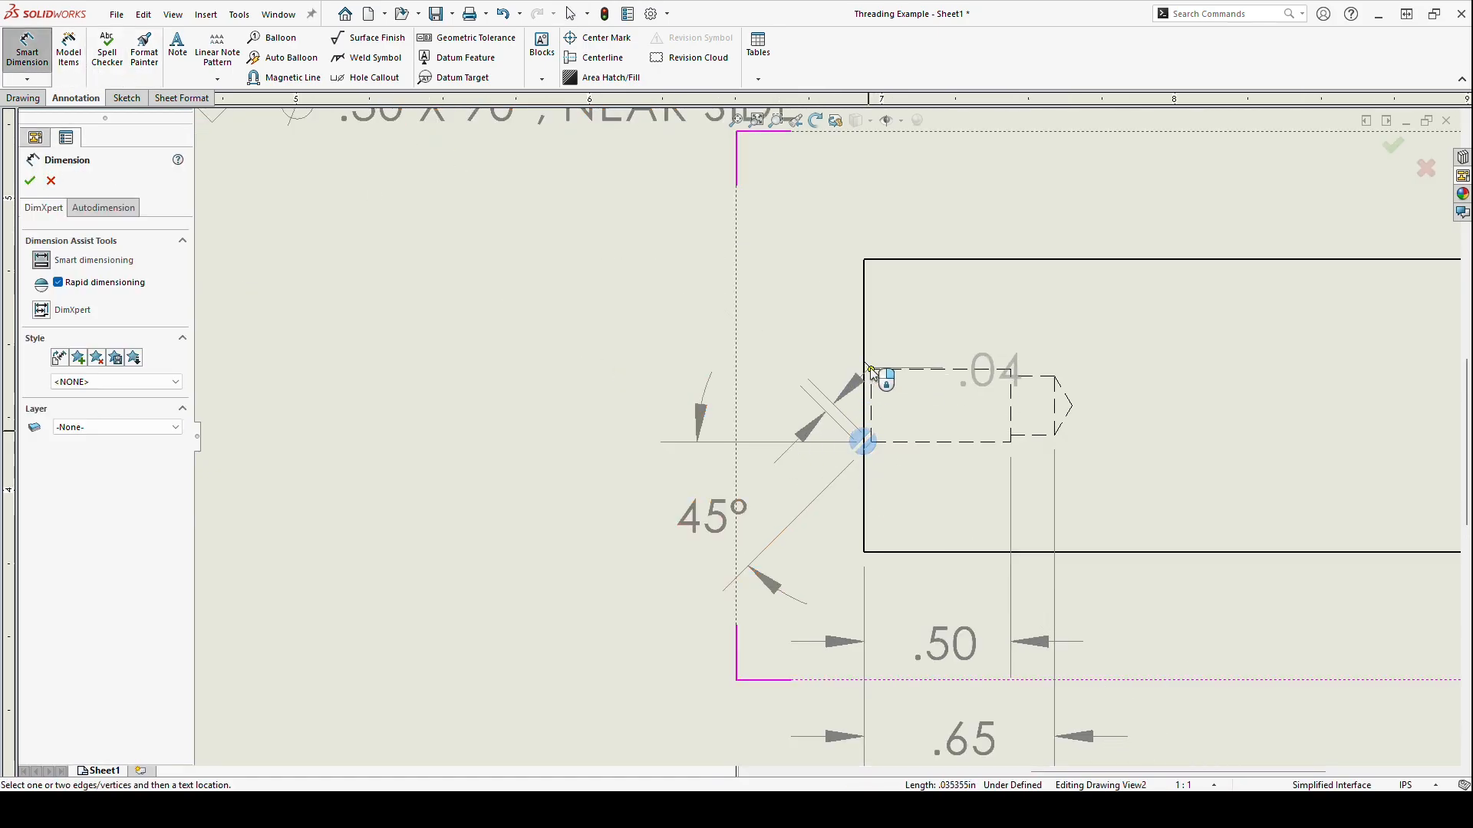
click(864, 439)
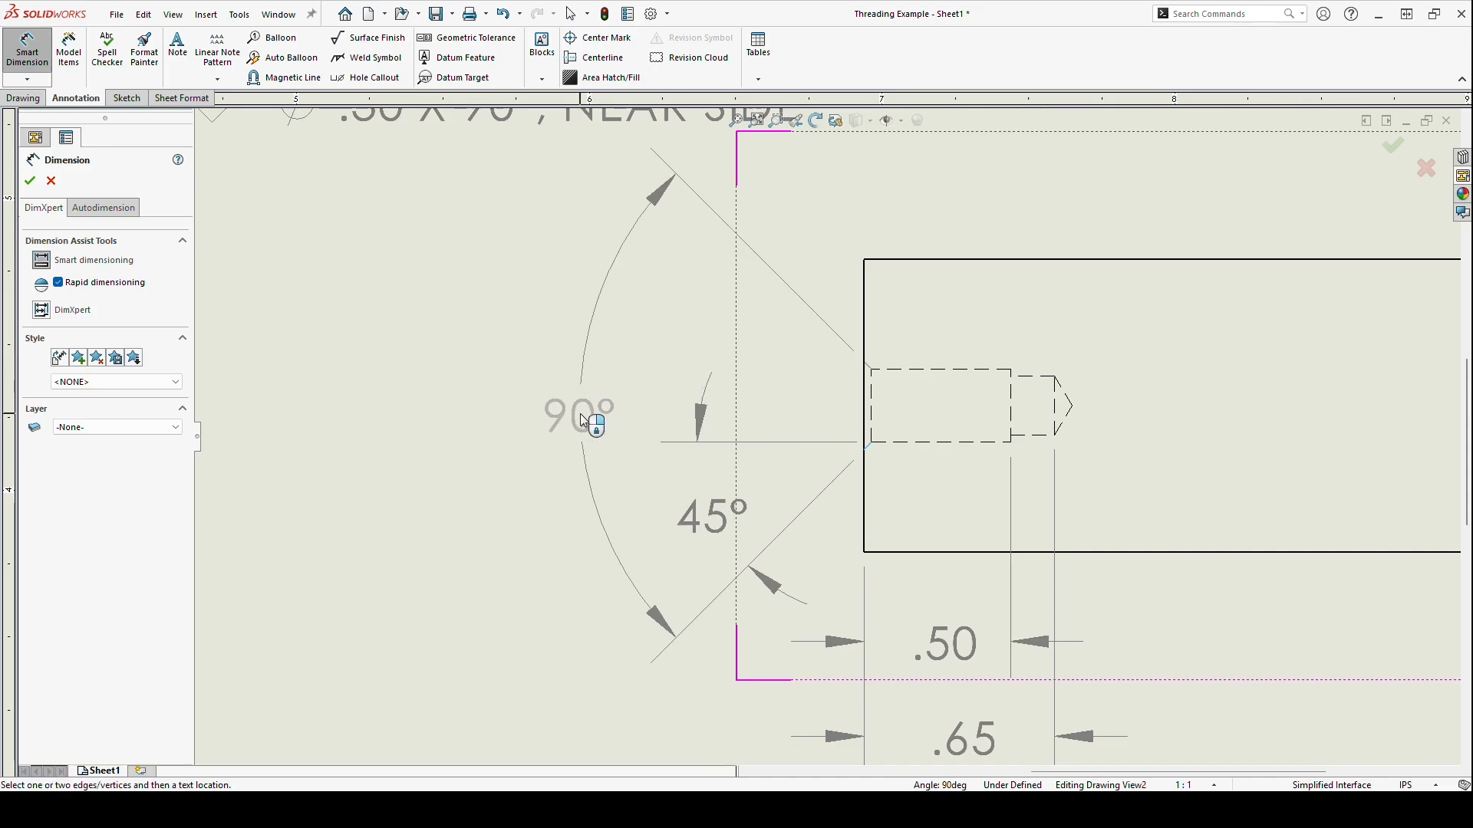
click(580, 427)
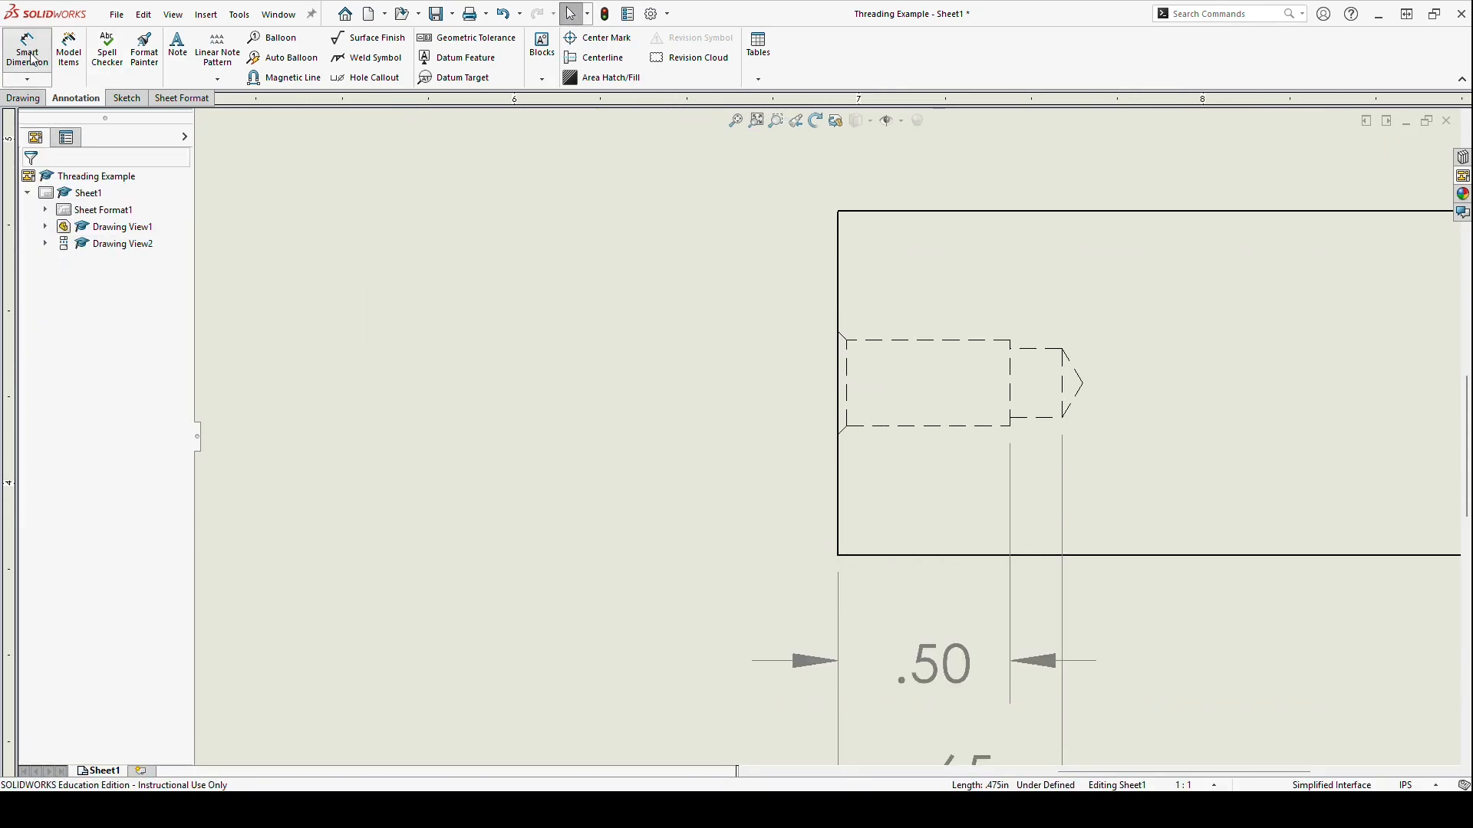
click(28, 51)
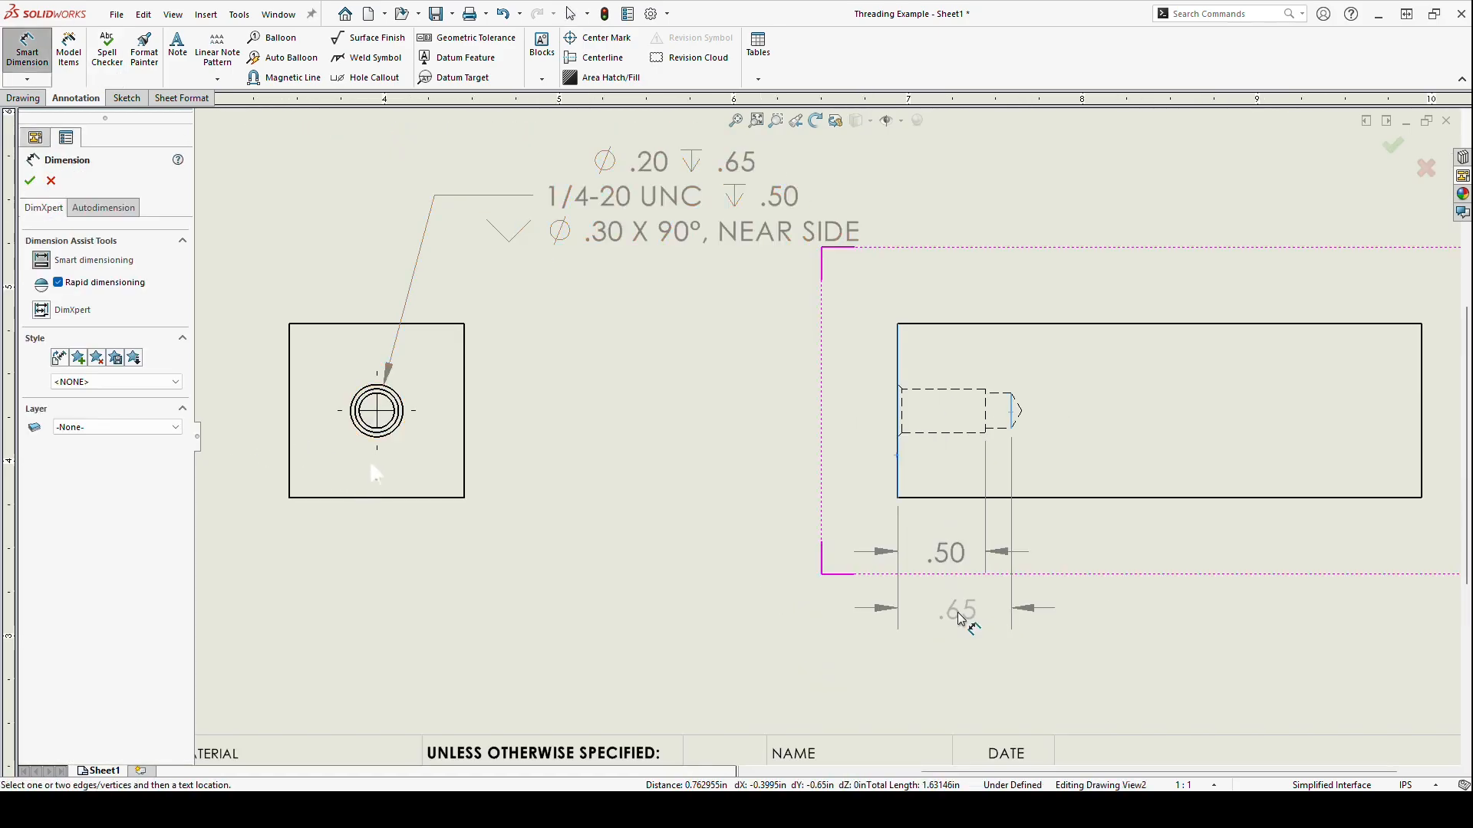
mouse_move(379, 441)
mouse_down()
mouse_move(381, 550)
mouse_move(392, 520)
mouse_move(393, 532)
mouse_up()
drag(383, 524, 453, 523)
drag(442, 514, 446, 533)
drag(459, 495, 462, 529)
mouse_move(404, 418)
mouse_down()
mouse_move(500, 412)
mouse_move(493, 491)
mouse_move(500, 478)
mouse_move(507, 497)
mouse_up()
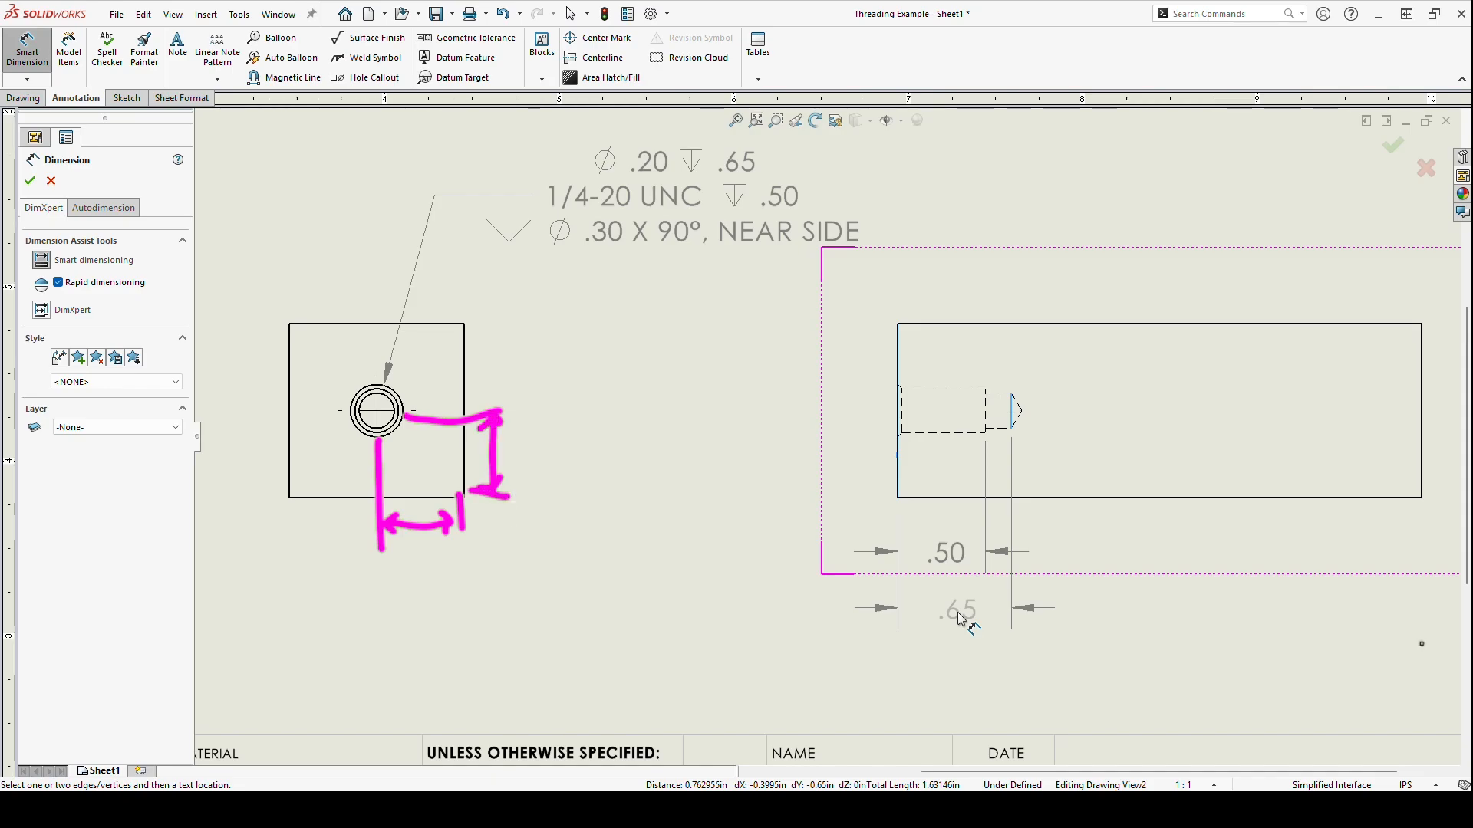
click(1466, 721)
click(1459, 719)
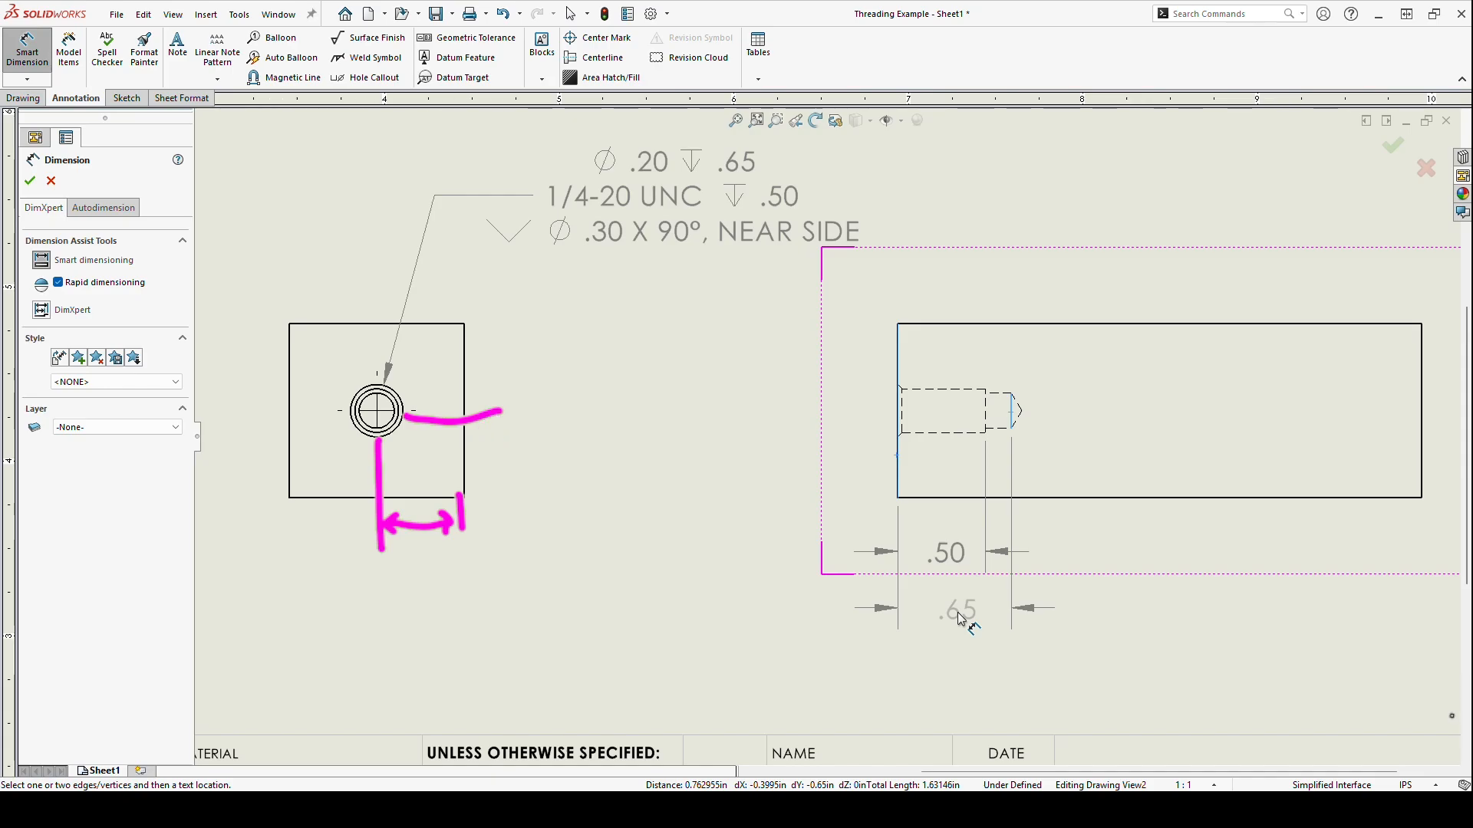
key(ctrl+z)
key(ctrl+z)
key(ctrl+z)
key(ctrl+z)
key(ctrl+z)
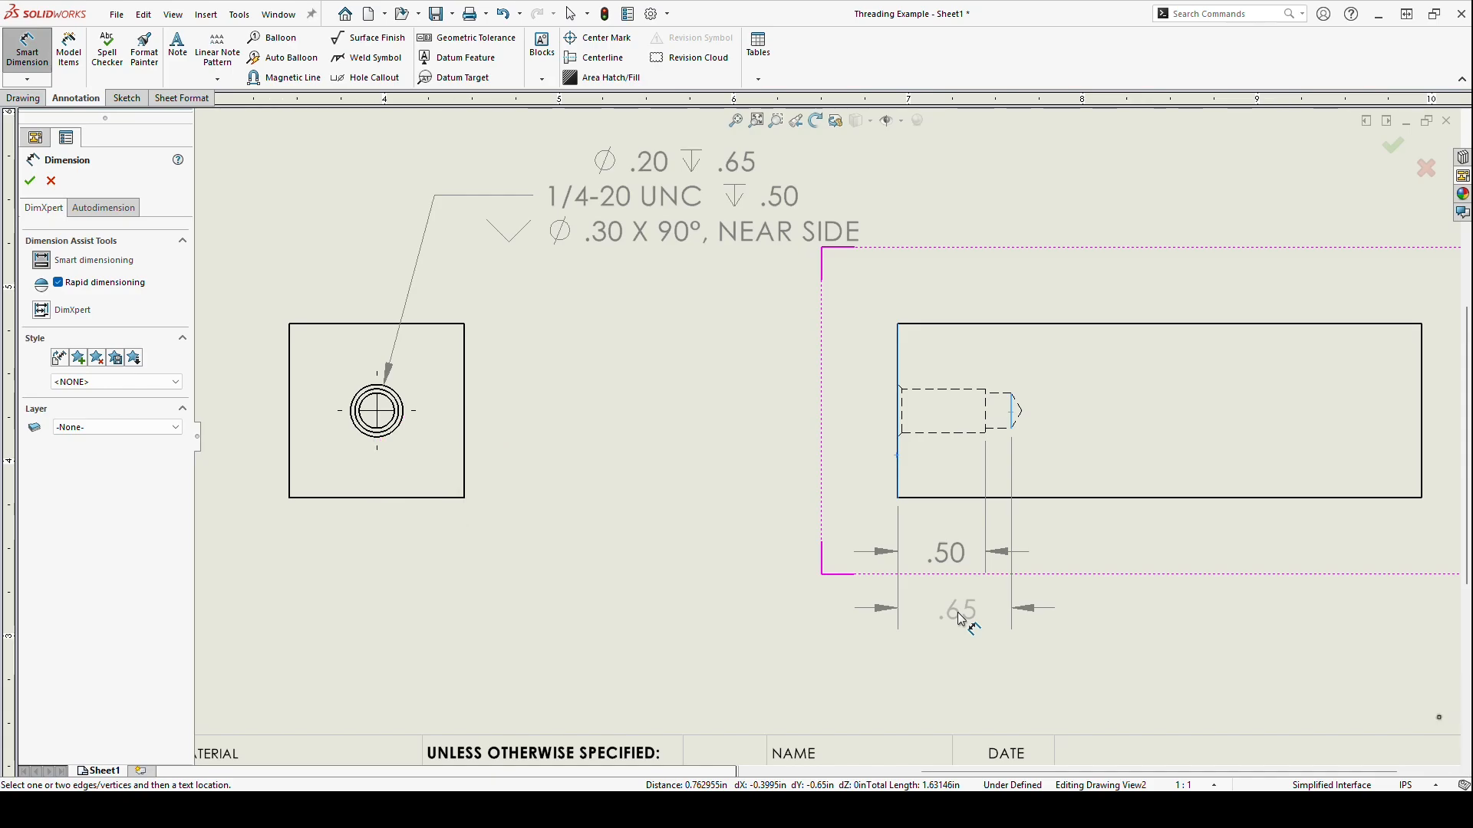
mouse_move(498, 265)
mouse_down()
mouse_move(815, 274)
mouse_move(837, 160)
mouse_move(568, 165)
mouse_move(554, 264)
mouse_up()
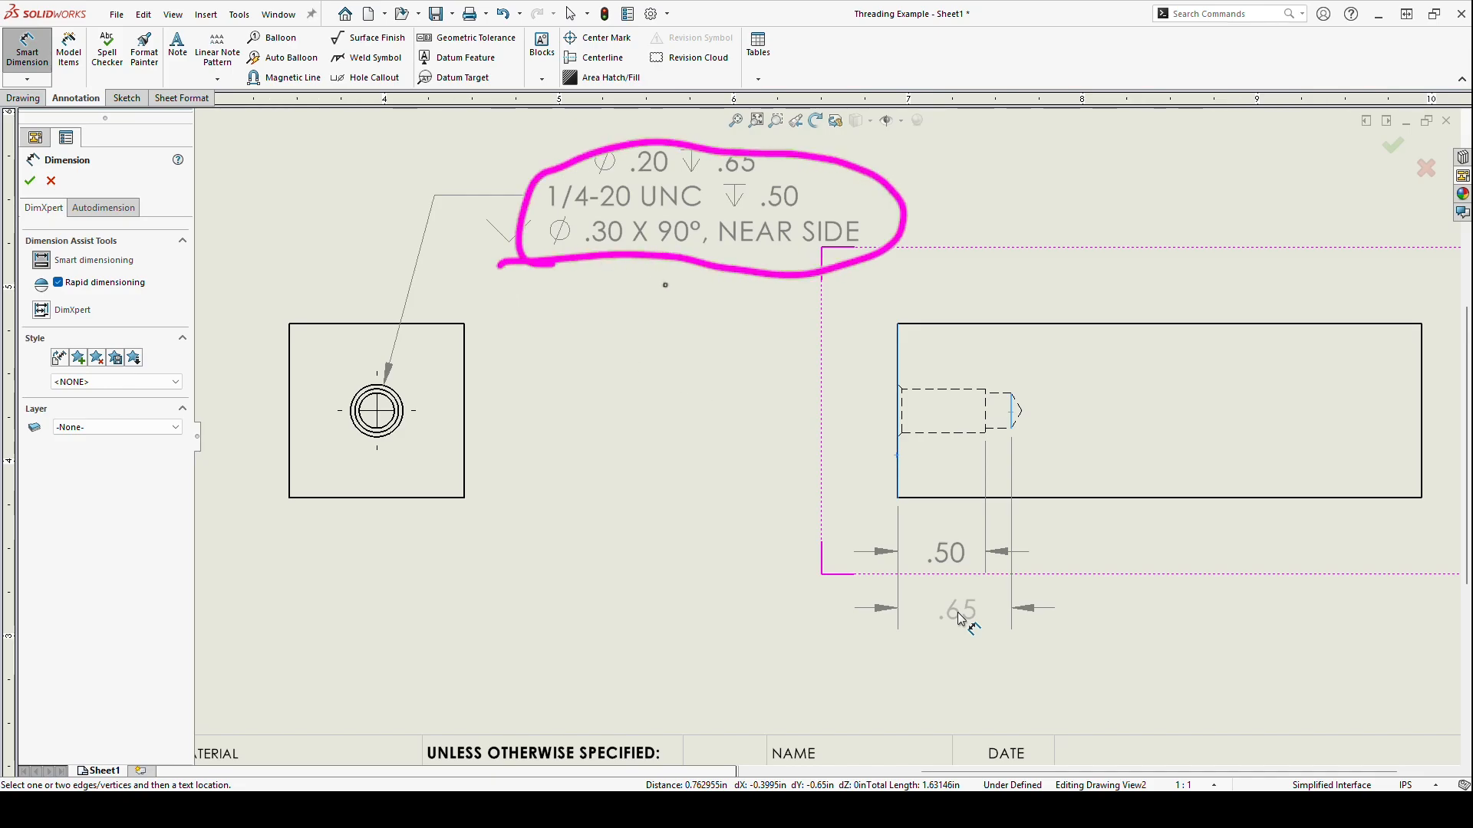
click(1460, 737)
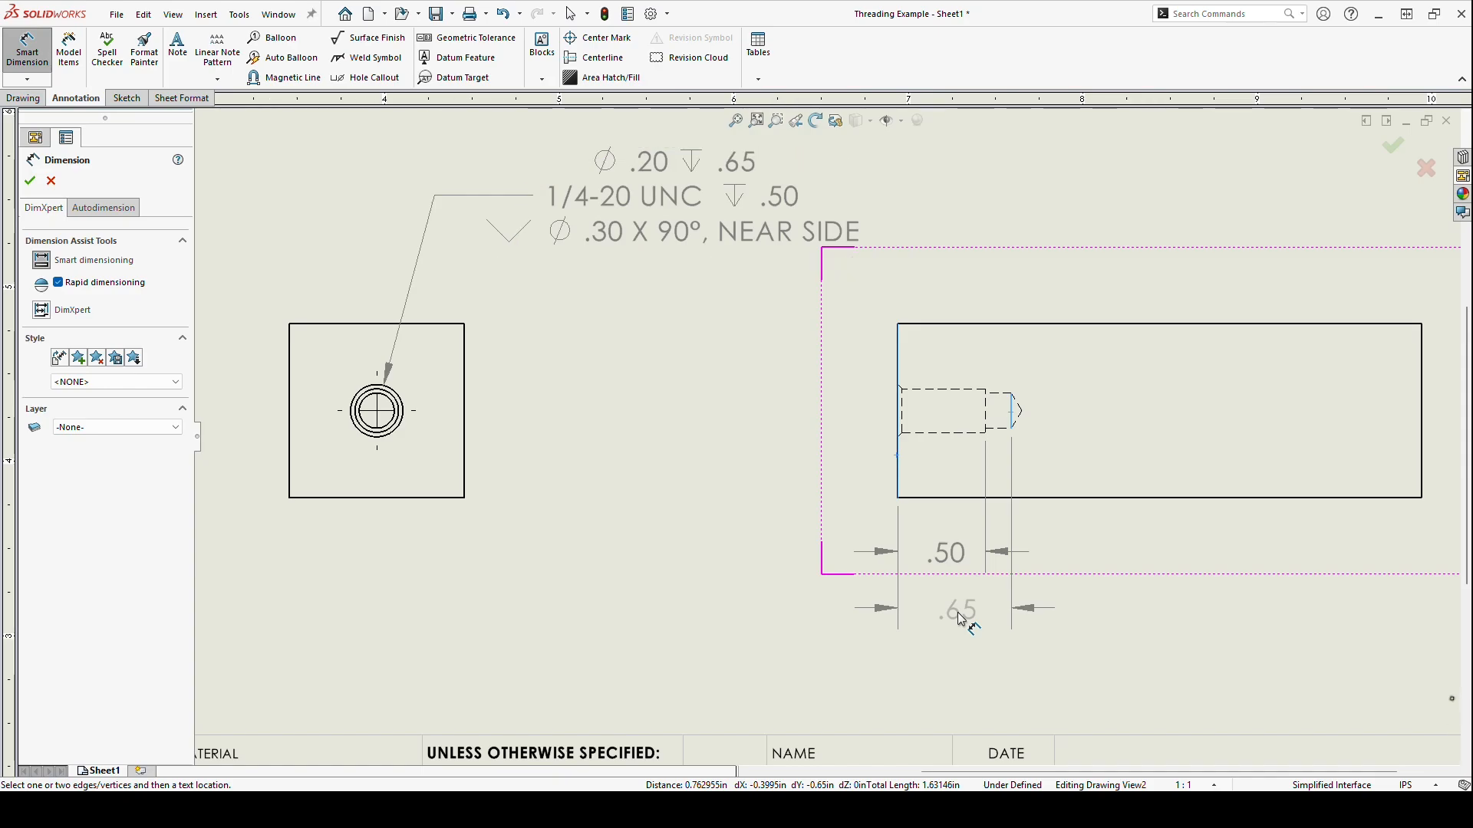